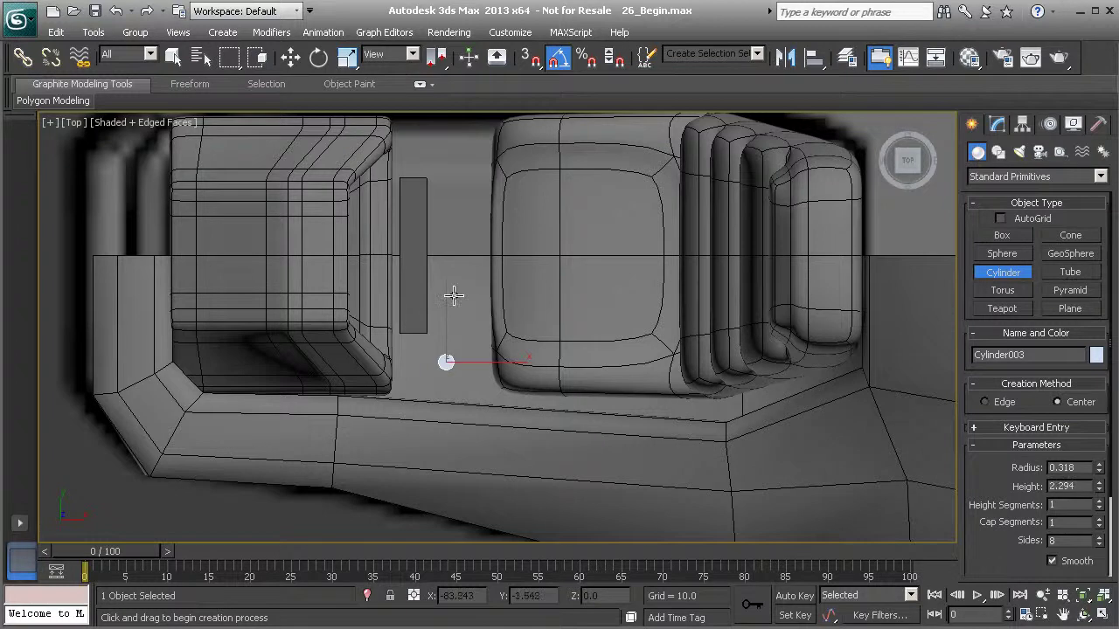
# Finish the new cylinder between the cockpit seats with a radius of 0.3 and a height of 2.5
pyautogui.click(454, 292)
pyautogui.doubleClick(1082, 467)
pyautogui.write('0.3')
pyautogui.click(1084, 487)
pyautogui.write('2.5')
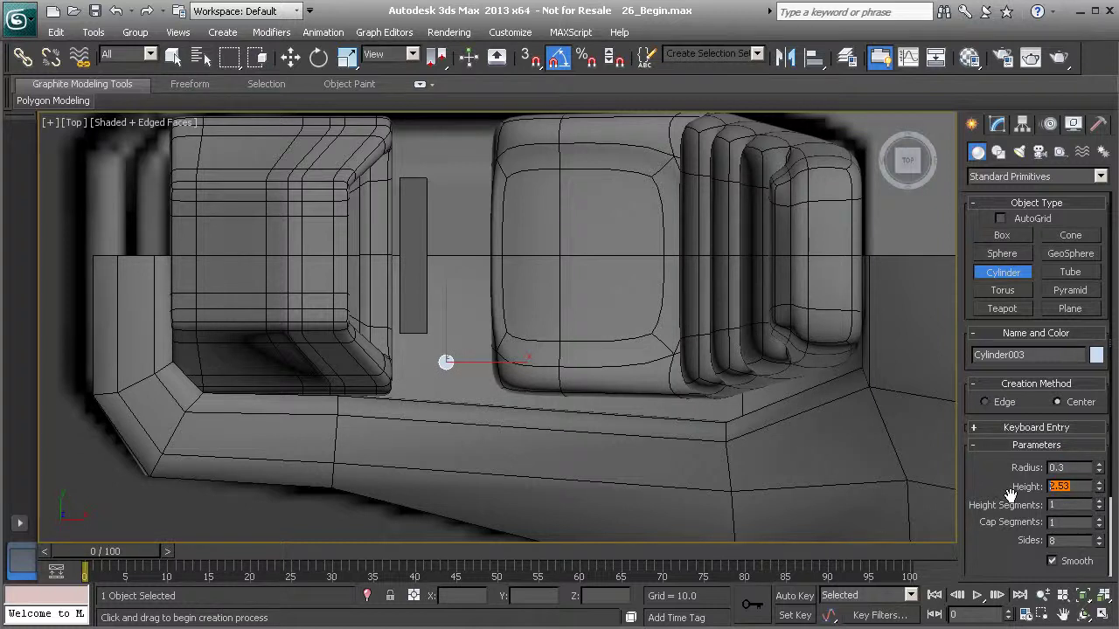
pyautogui.rightClick(429, 317)
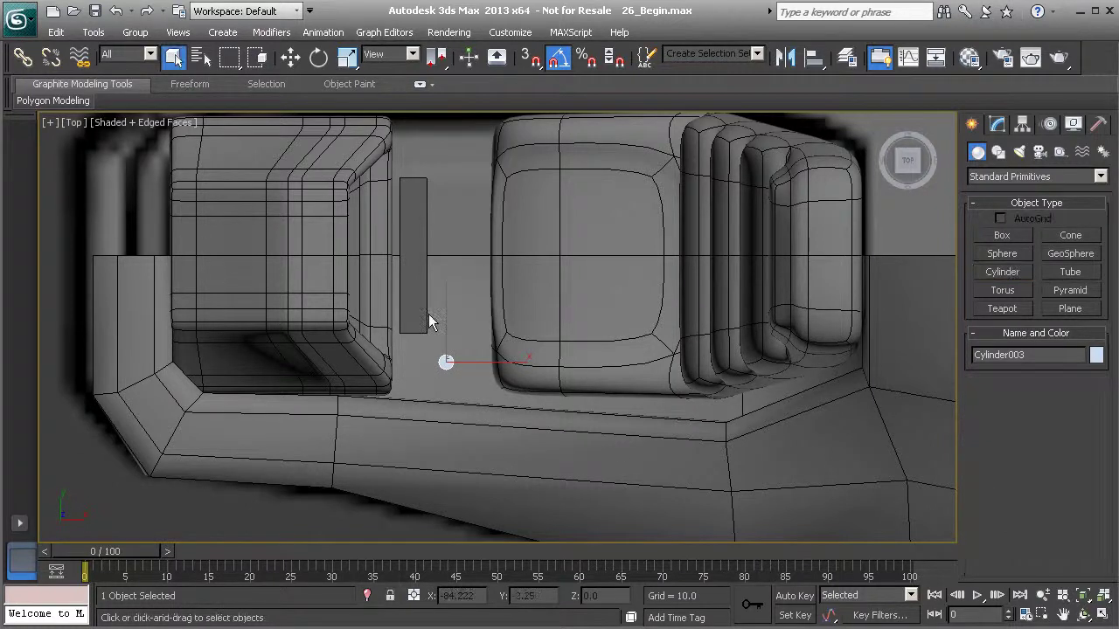
# Increase the cylinder's height to 3 and check its proportions against the seat and the cockpit in perspective
pyautogui.press('p')
pyautogui.keyDown('alt'); pyautogui.moveTo(429, 387); pyautogui.dragTo(496, 333, button='middle'); pyautogui.keyUp('alt')
pyautogui.scroll(3, 455, 385)
pyautogui.scroll(3, 455, 386)
pyautogui.click(997, 124)
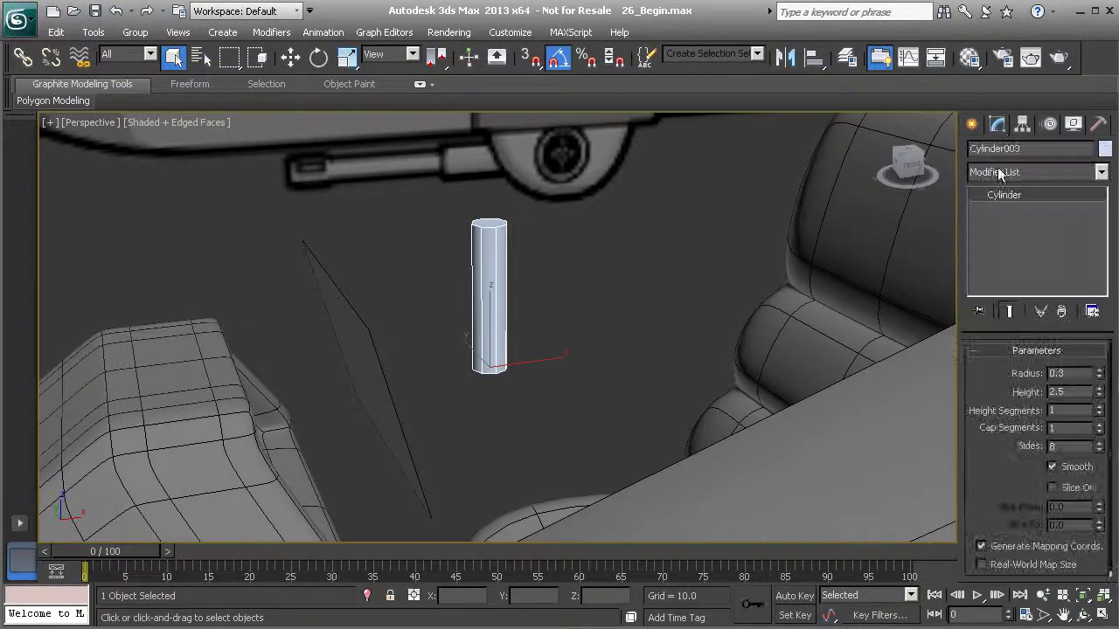
pyautogui.doubleClick(1072, 392)
pyautogui.write('3')
pyautogui.press('Return')
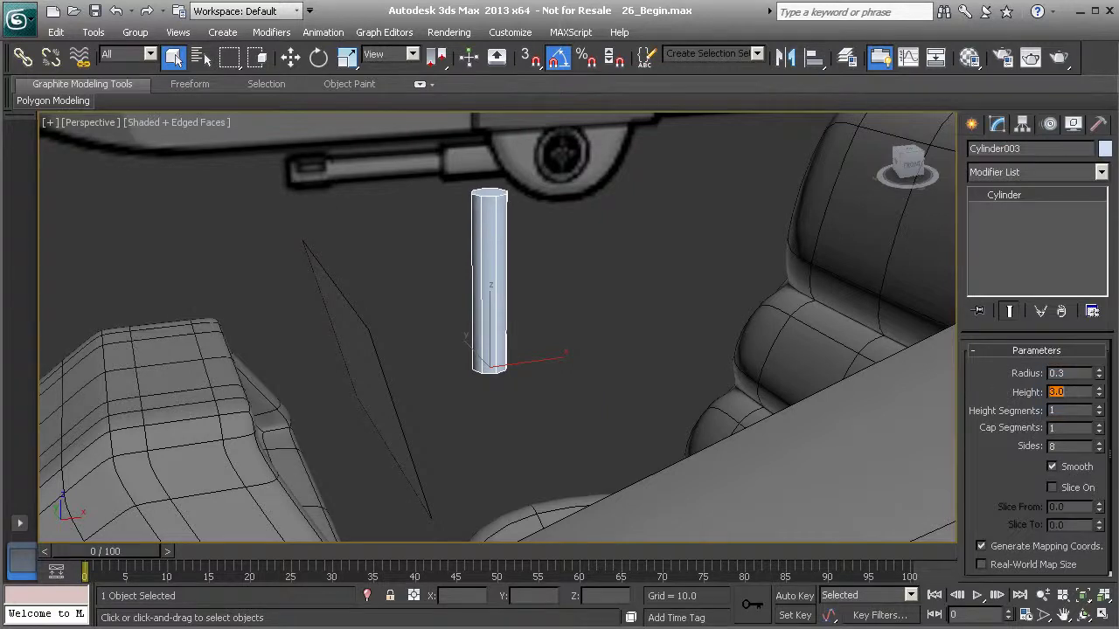
pyautogui.keyDown('alt'); pyautogui.moveTo(480, 295); pyautogui.dragTo(799, 379, button='middle'); pyautogui.keyUp('alt')
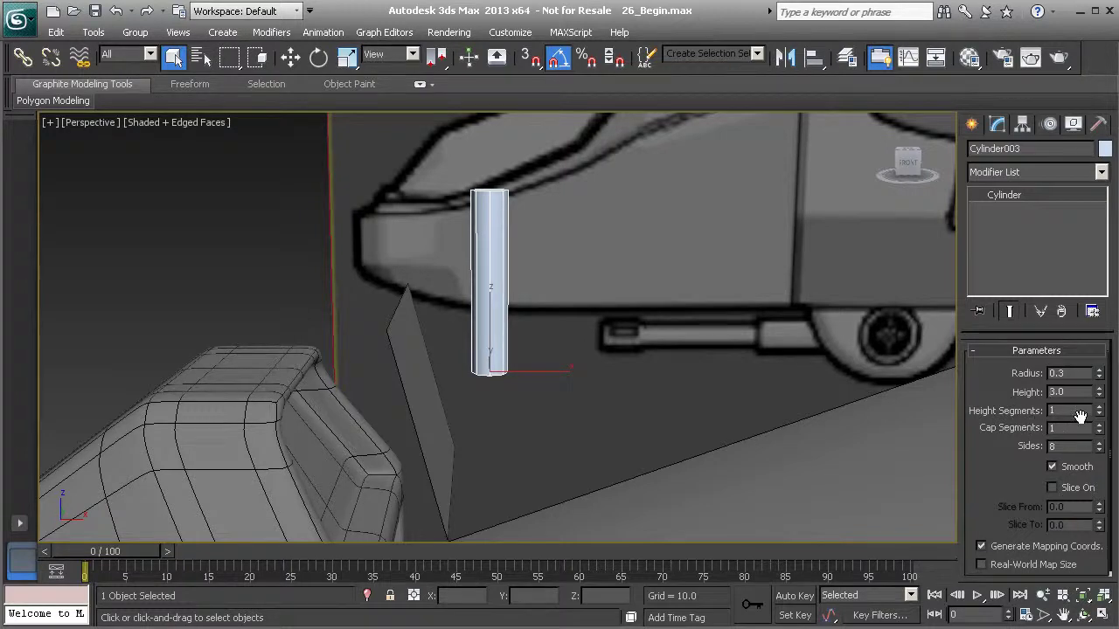
pyautogui.keyDown('alt'); pyautogui.moveTo(528, 325); pyautogui.dragTo(611, 369, button='middle'); pyautogui.keyUp('alt')
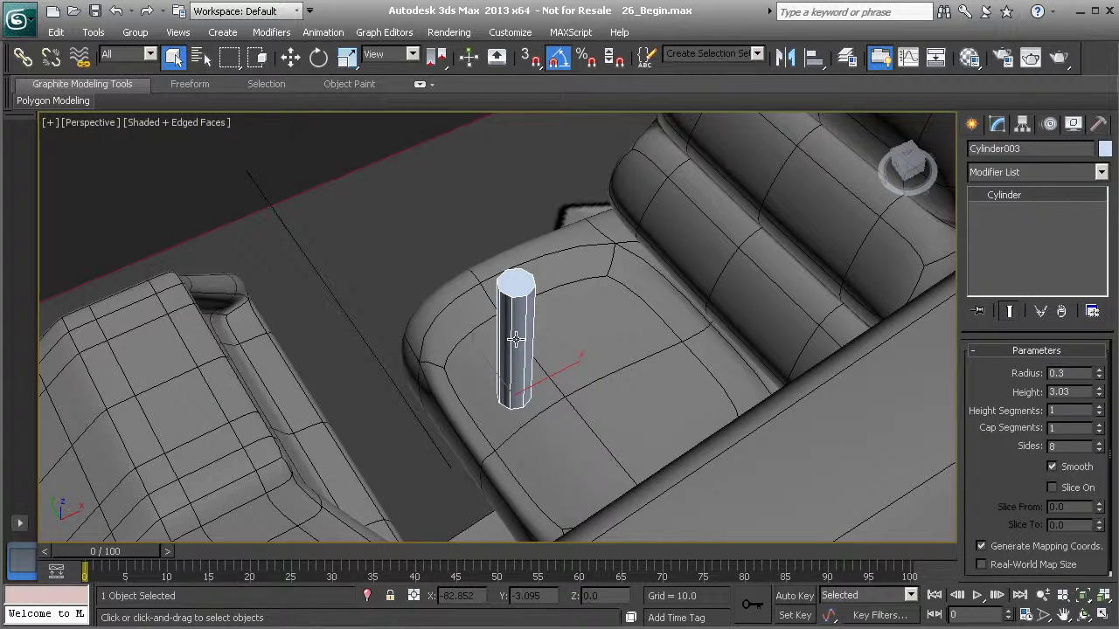
# Convert the cylinder to an Editable Poly in the front view
pyautogui.press('f')
pyautogui.moveTo(400, 318); pyautogui.dragTo(636, 299, button='middle')
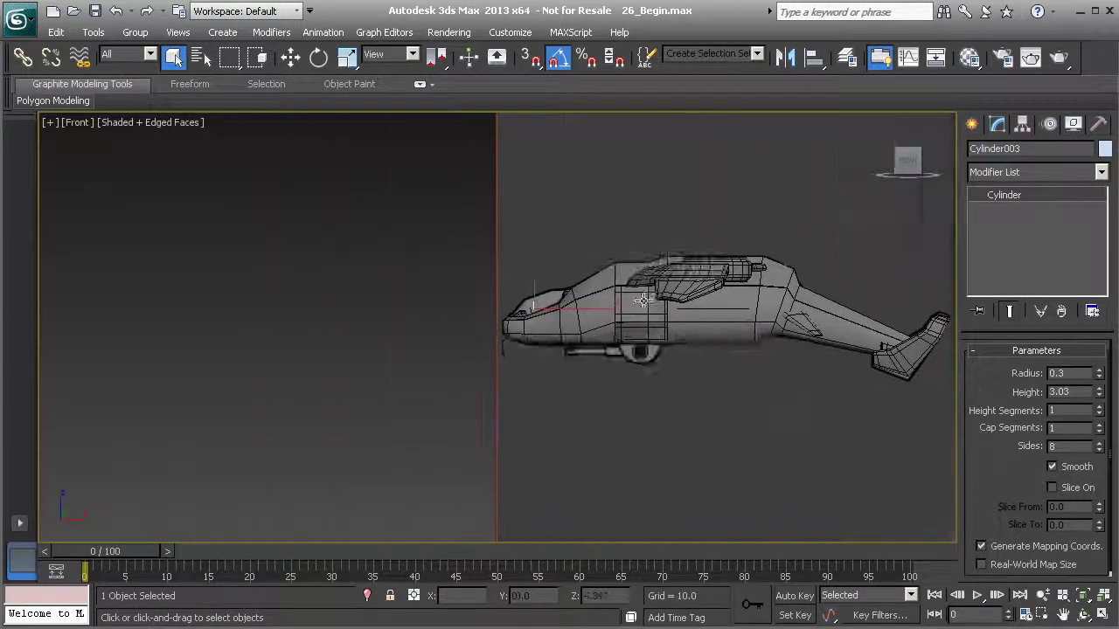
pyautogui.scroll(9, 512, 343)
pyautogui.scroll(8, 405, 332)
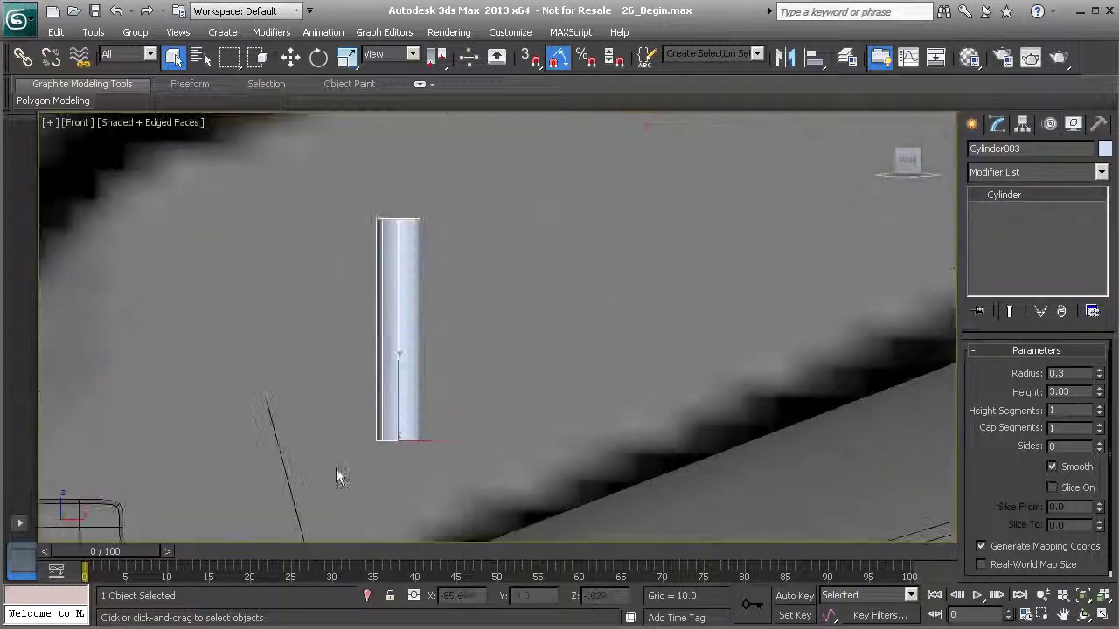
pyautogui.rightClick(394, 298)
pyautogui.moveTo(422, 467)
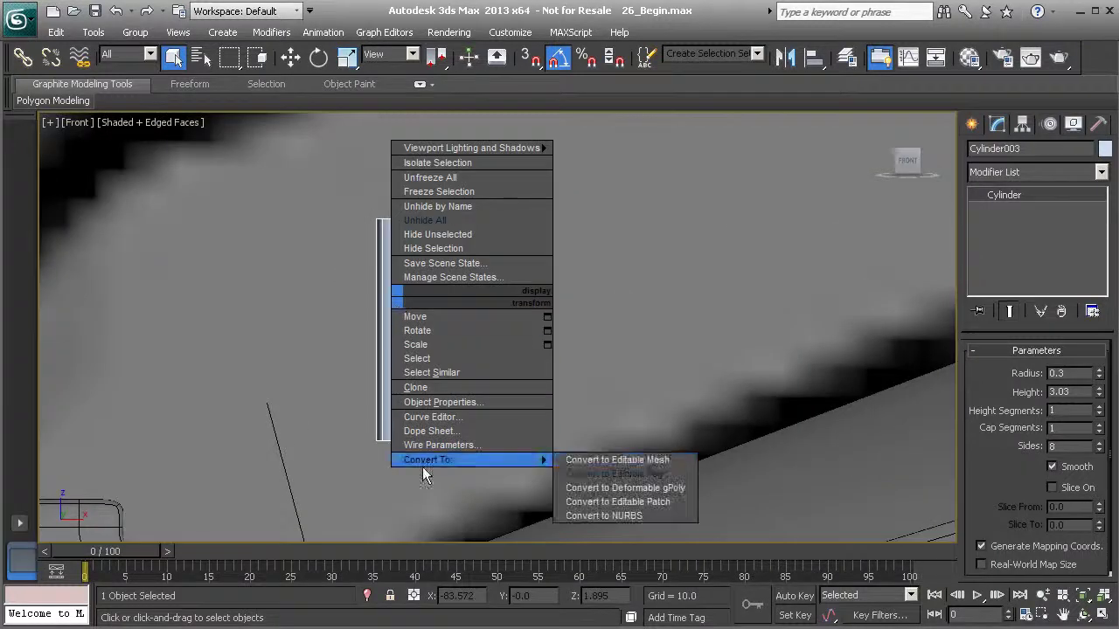
pyautogui.click(591, 473)
# Connect all the vertical side edges of the cylinder with 6 segments
pyautogui.click(1012, 369)
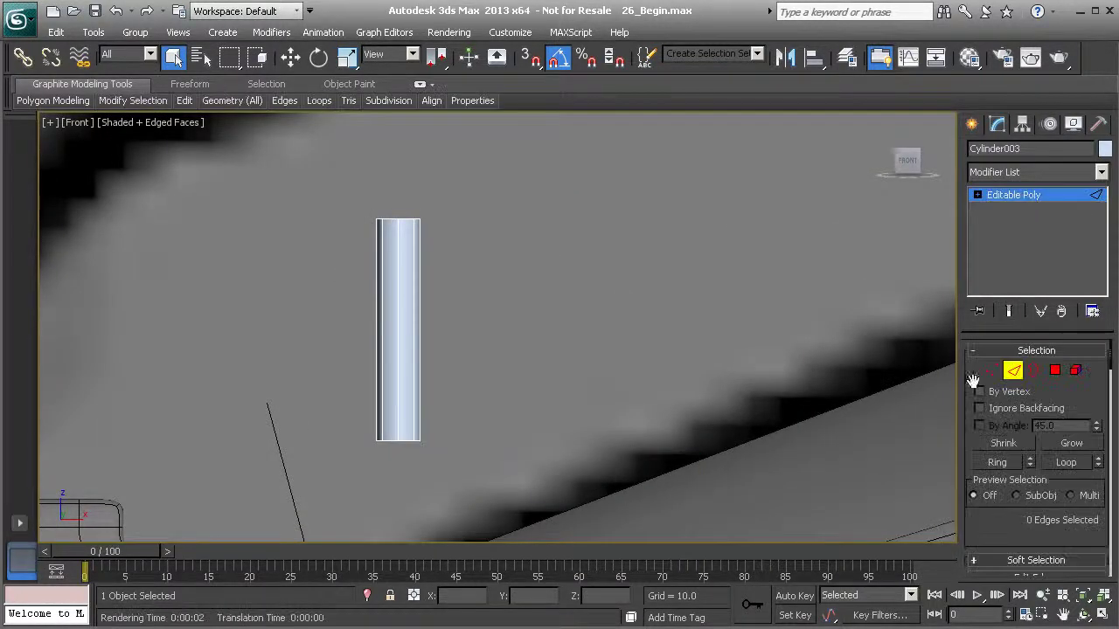
pyautogui.moveTo(286, 308); pyautogui.dragTo(613, 351)
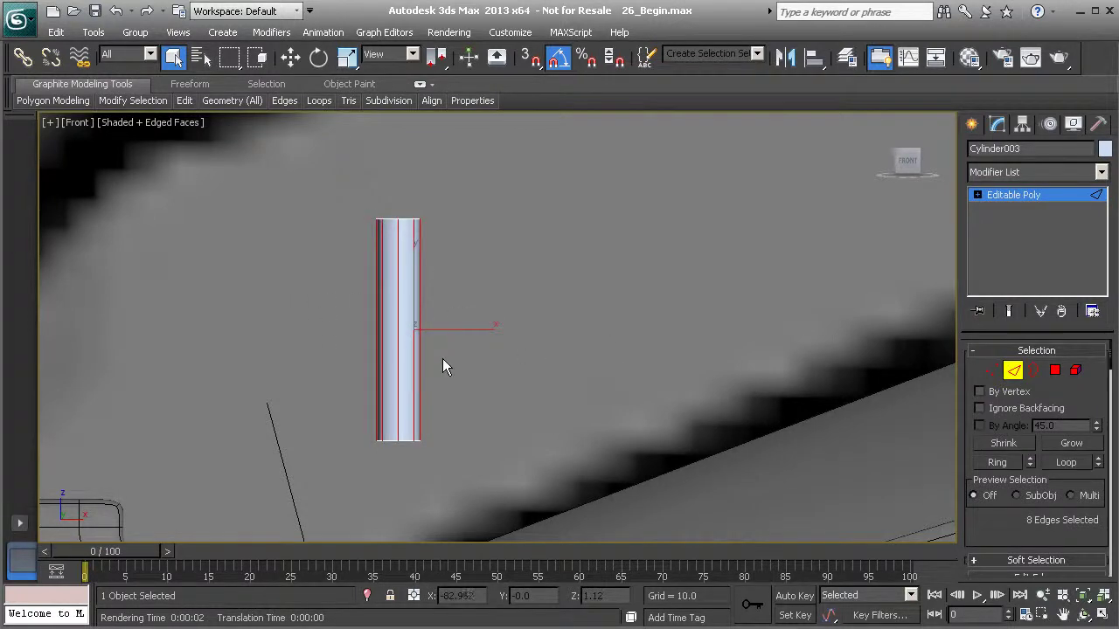
pyautogui.scroll(-5, 988, 507)
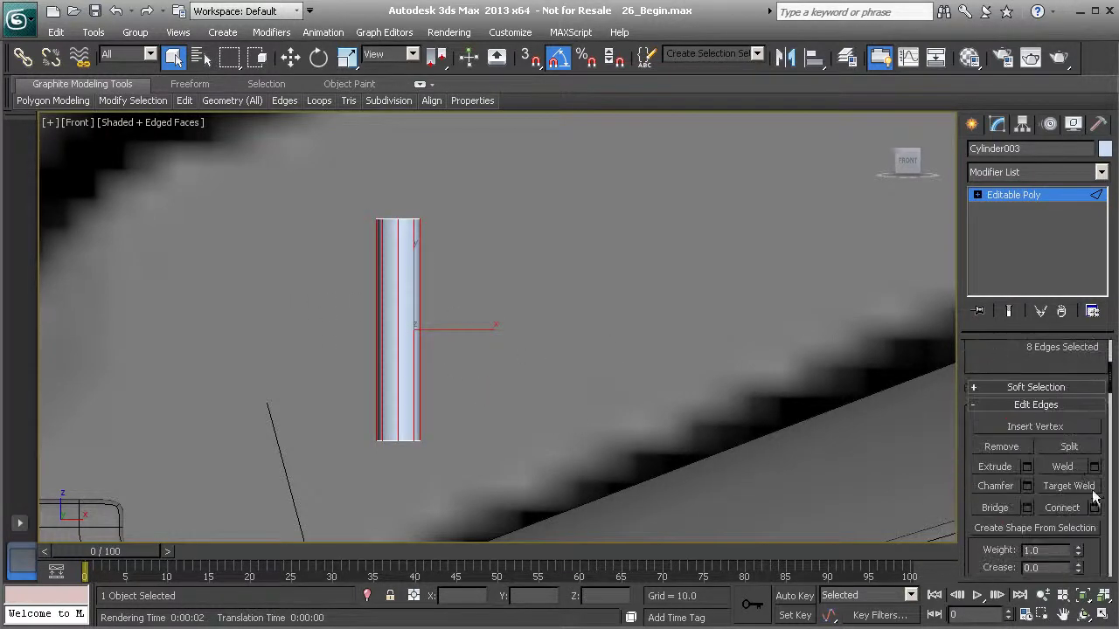
pyautogui.click(1095, 508)
pyautogui.scroll(3, 388, 274)
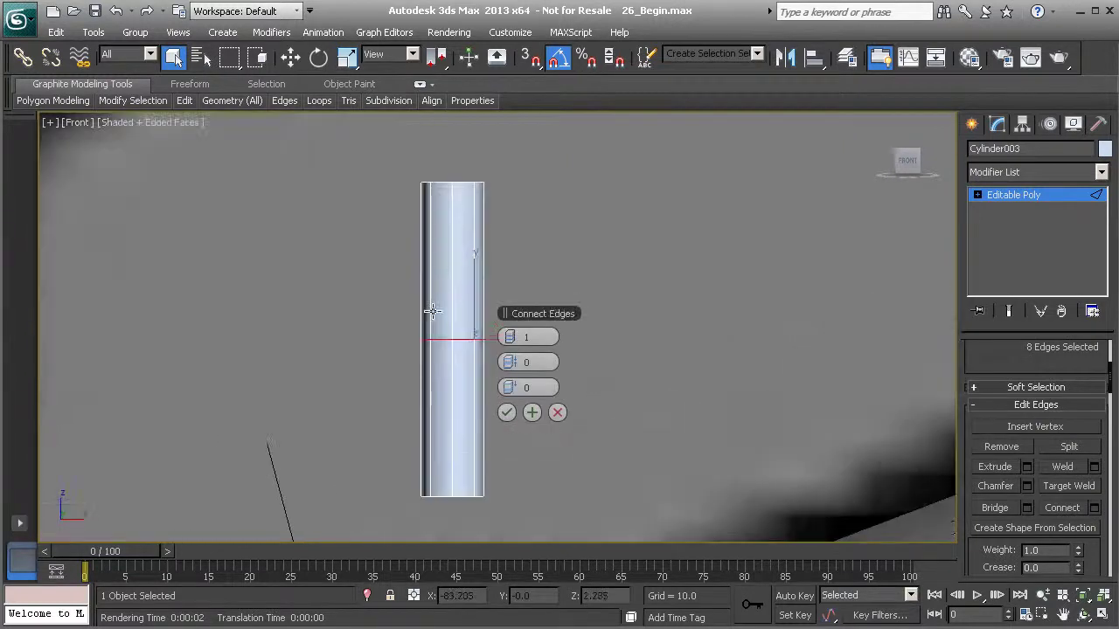
pyautogui.moveTo(518, 338); pyautogui.dragTo(518, 338)
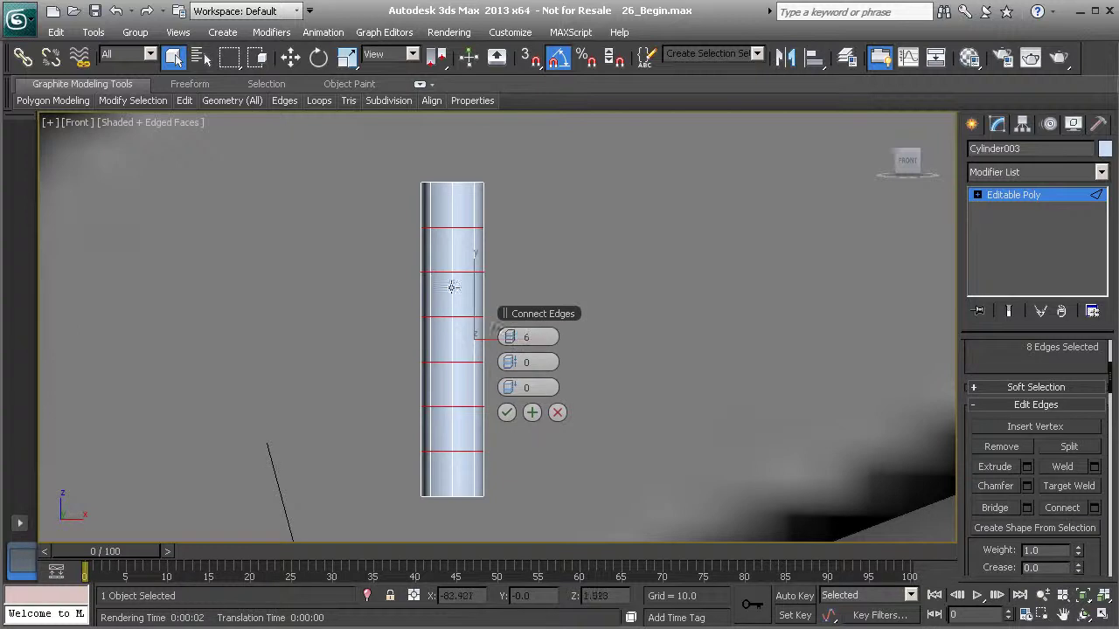
pyautogui.click(507, 414)
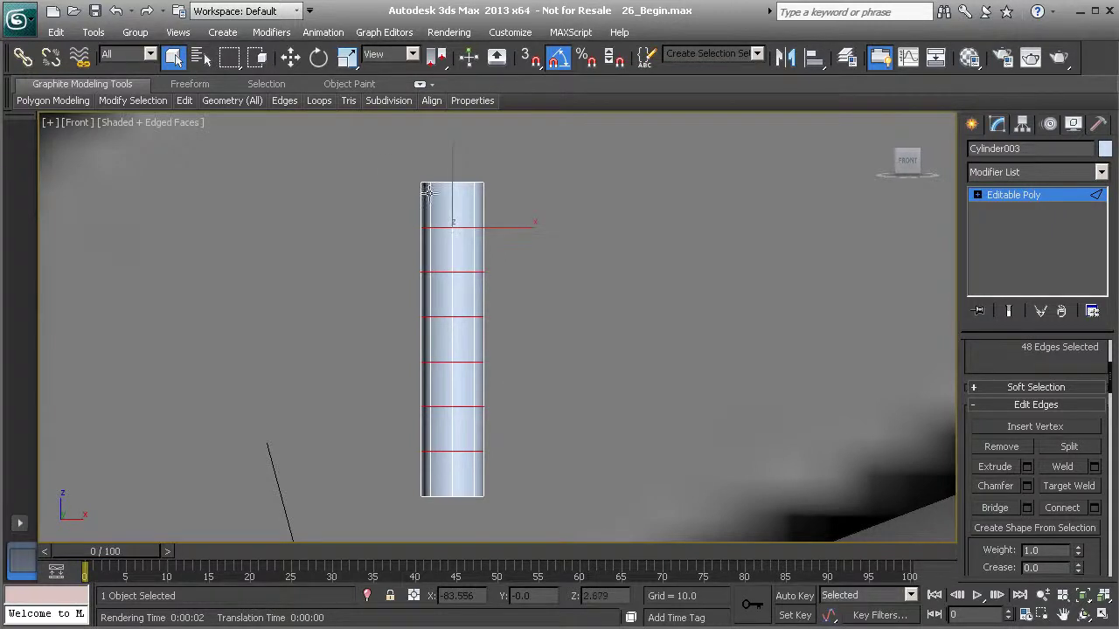
# Remove the uppermost new edge ring from the selection and chamfer the other five rings by 0.04 with 1 segment
pyautogui.moveTo(368, 169); pyautogui.dragTo(571, 252)
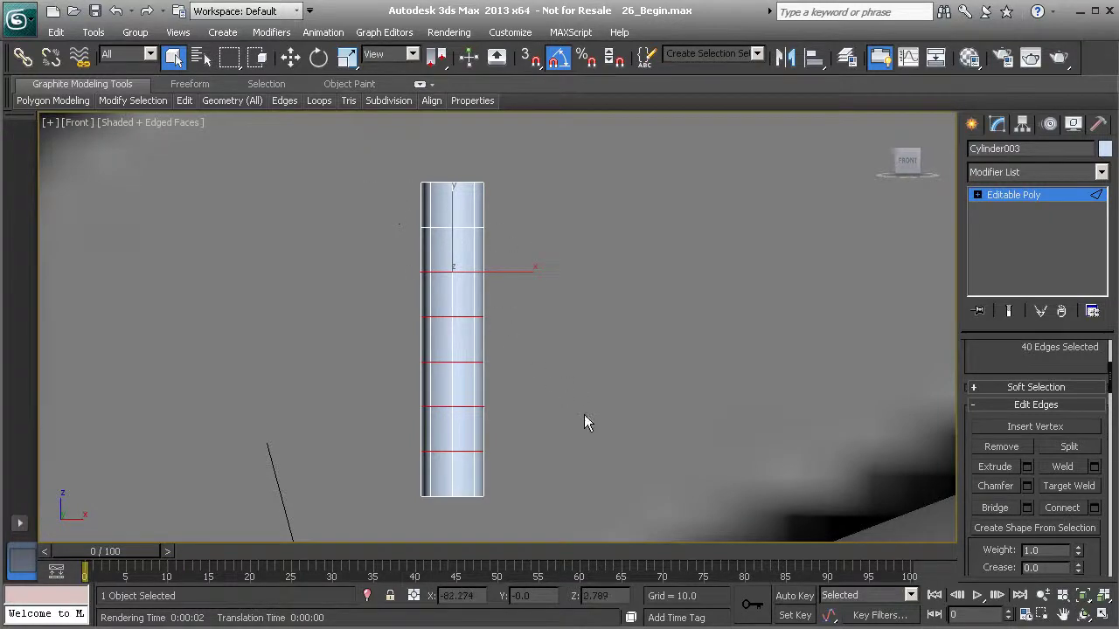
pyautogui.click(1028, 488)
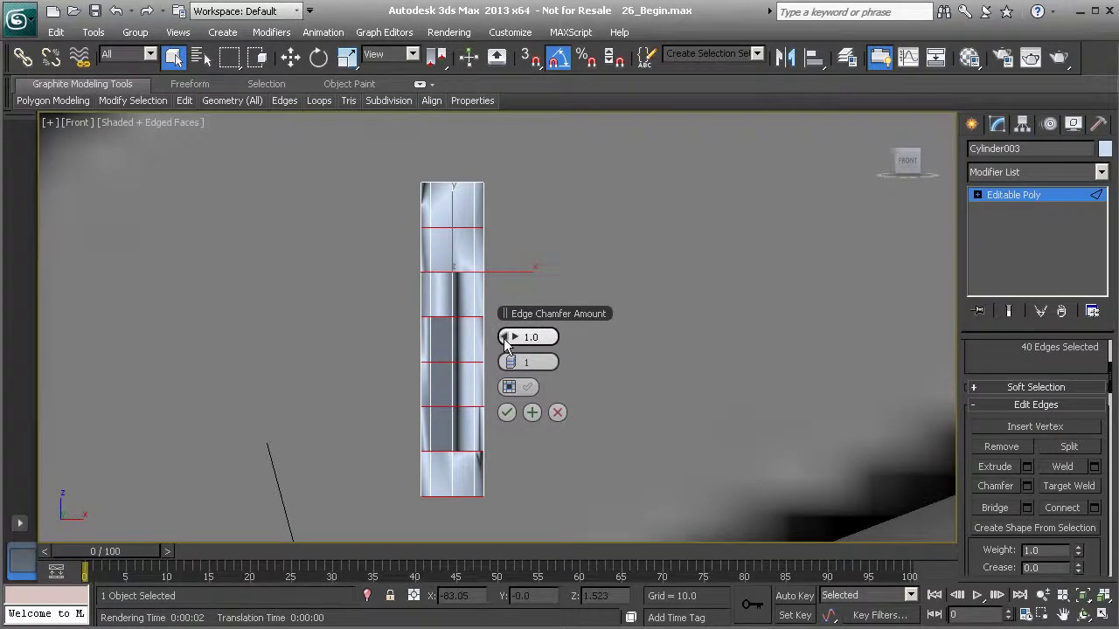
pyautogui.moveTo(504, 338); pyautogui.dragTo(368, 336)
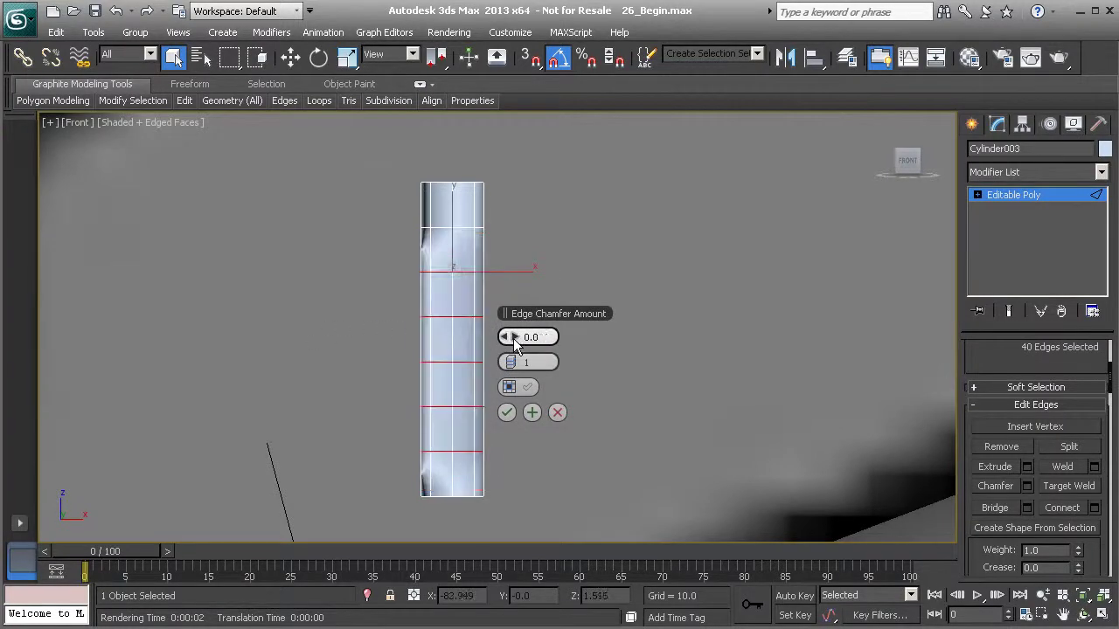
pyautogui.click(514, 338)
pyautogui.click(514, 338)
pyautogui.click(514, 338)
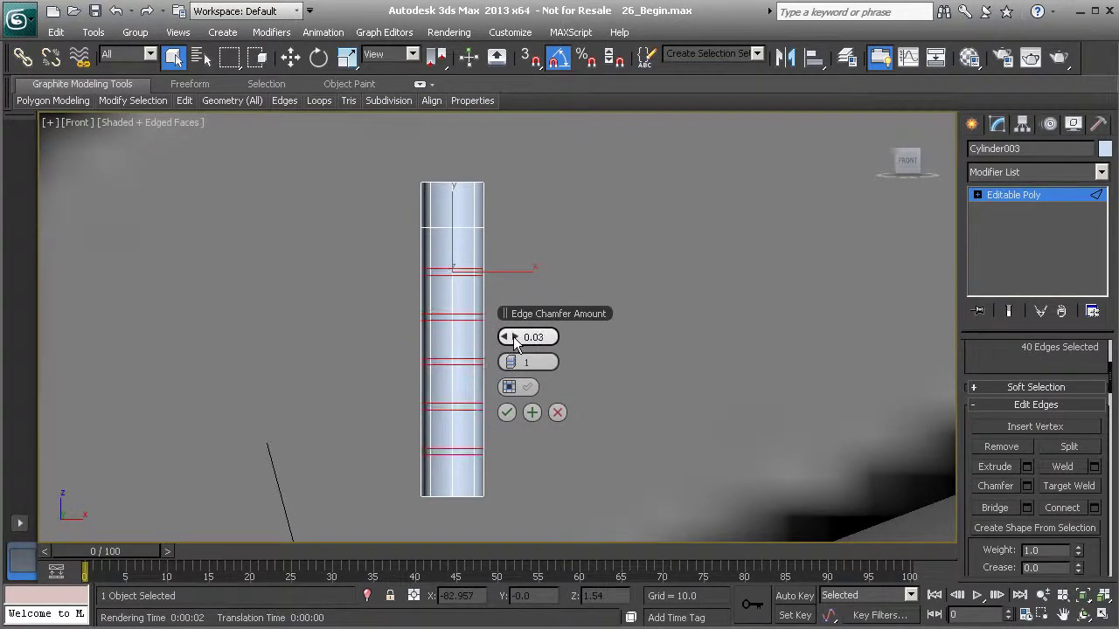
pyautogui.click(514, 337)
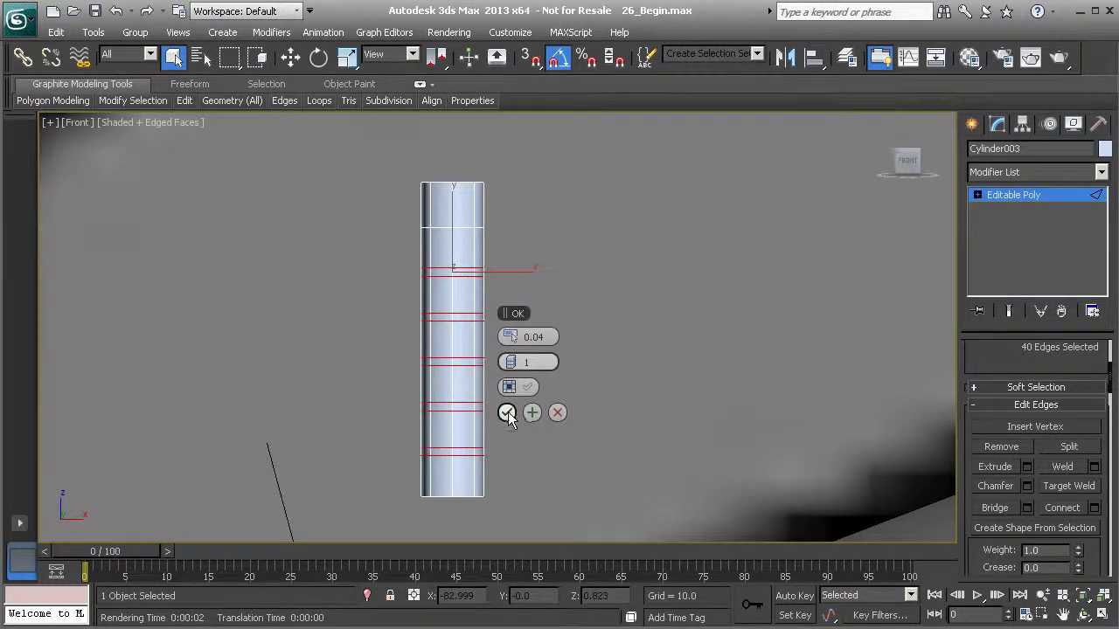
pyautogui.scroll(2, 440, 326)
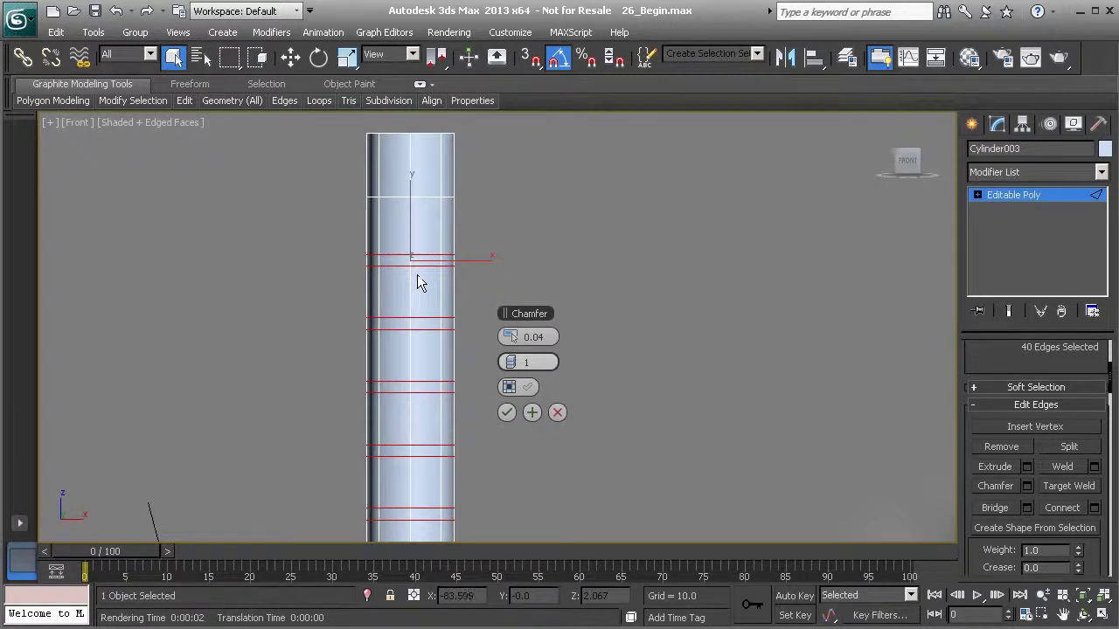
pyautogui.moveTo(402, 383); pyautogui.dragTo(420, 324, button='middle')
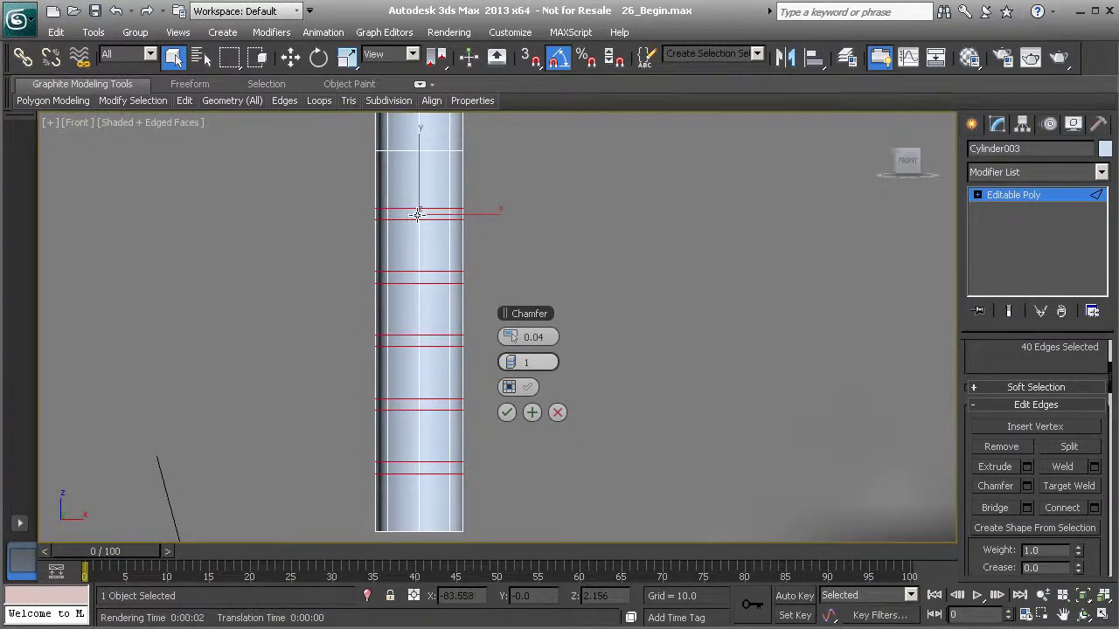
pyautogui.click(506, 412)
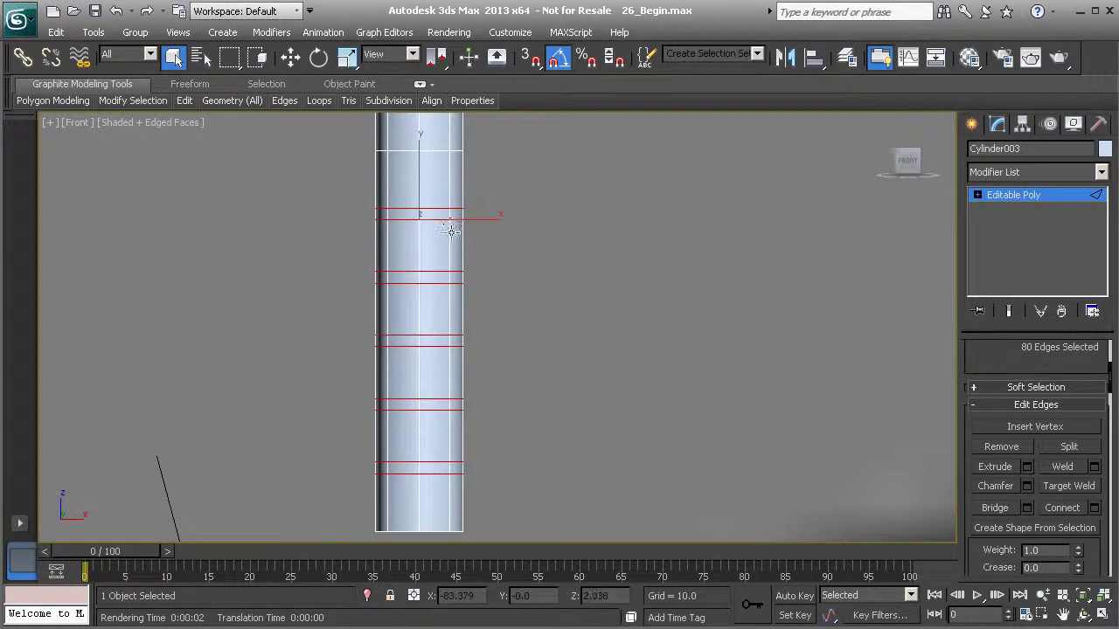
# Select all five narrow polygon bands around the cylinder created by the chamfer
pyautogui.press('4')
pyautogui.click(402, 215)
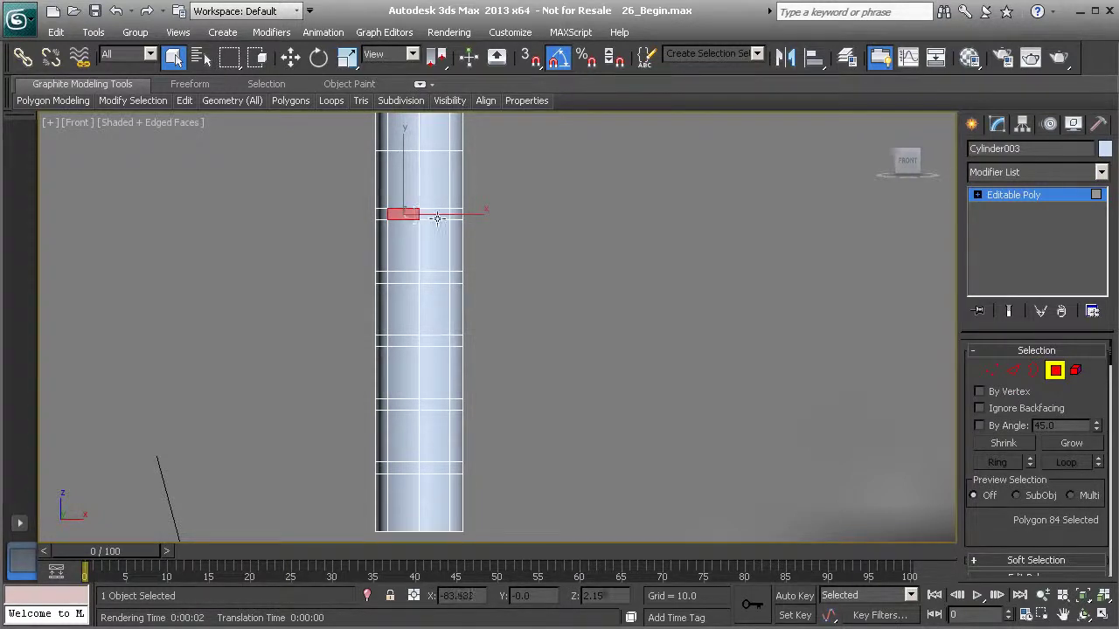
pyautogui.keyDown('shift'); pyautogui.click(439, 214); pyautogui.keyUp('shift')
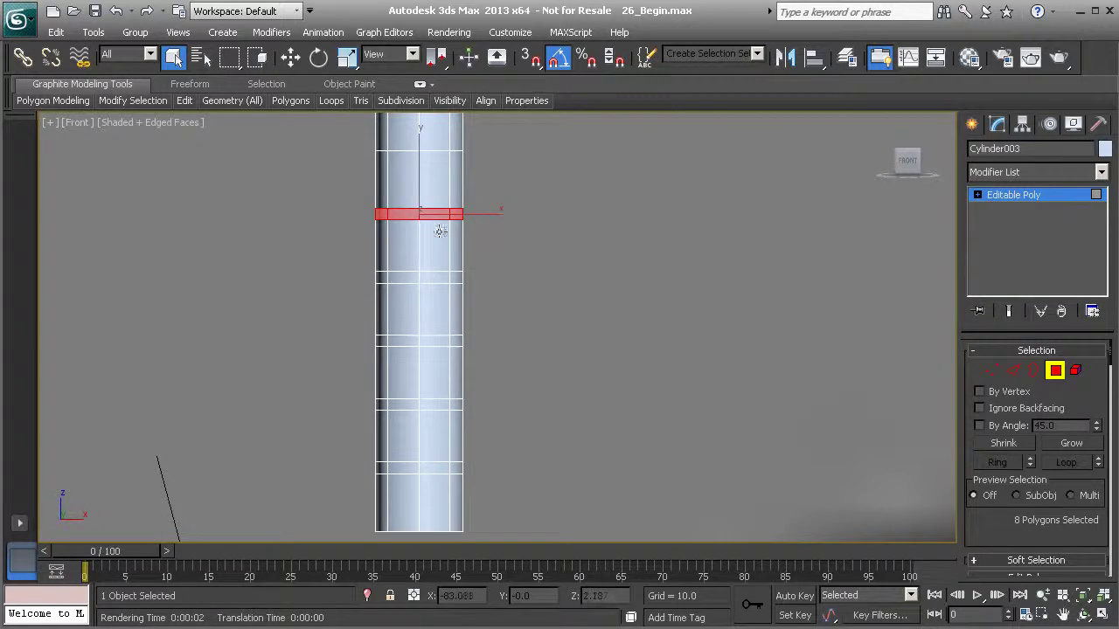
pyautogui.keyDown('ctrl'); pyautogui.click(408, 277); pyautogui.keyUp('ctrl')
pyautogui.keyDown('shift'); pyautogui.click(434, 278); pyautogui.keyUp('shift')
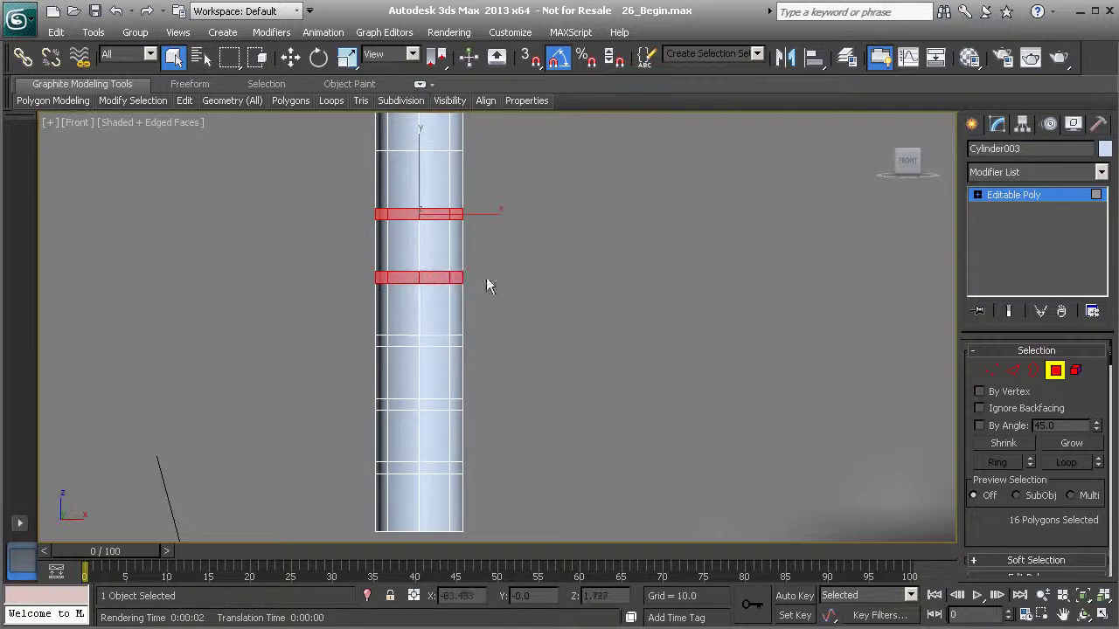
pyautogui.moveTo(453, 320); pyautogui.dragTo(497, 285, button='middle')
pyautogui.keyDown('ctrl'); pyautogui.click(443, 306); pyautogui.keyUp('ctrl')
pyautogui.keyDown('shift'); pyautogui.click(472, 306); pyautogui.keyUp('shift')
pyautogui.keyDown('ctrl'); pyautogui.click(449, 369); pyautogui.keyUp('ctrl')
pyautogui.keyDown('shift'); pyautogui.click(485, 368); pyautogui.keyUp('shift')
pyautogui.keyDown('ctrl'); pyautogui.click(453, 435); pyautogui.keyUp('ctrl')
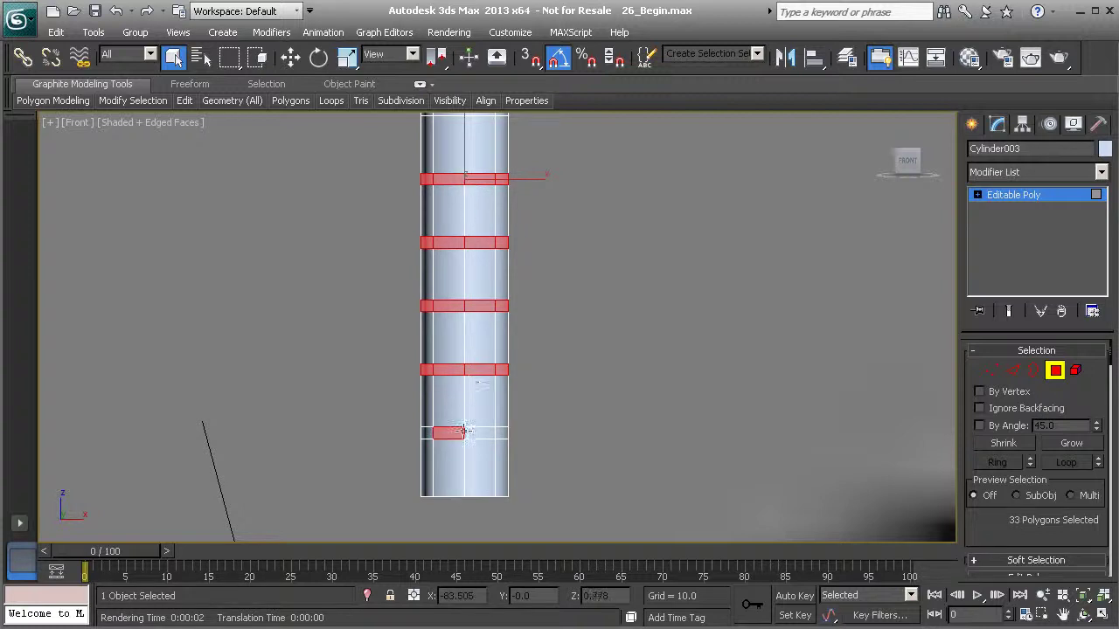
pyautogui.keyDown('shift'); pyautogui.click(482, 434); pyautogui.keyUp('shift')
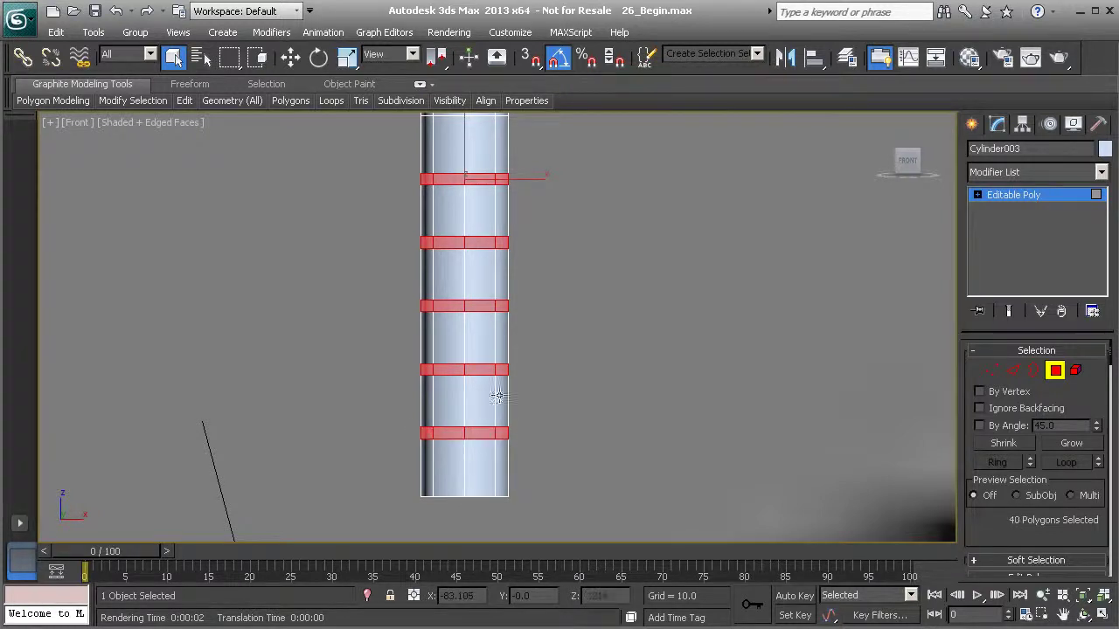
# Start extruding the five selected polygon bands in the perspective view, with the extrusion type set to Local Normal
pyautogui.moveTo(516, 319); pyautogui.dragTo(445, 373, button='middle')
pyautogui.scroll(-2, 444, 373)
pyautogui.scroll(-5, 988, 502)
pyautogui.click(1027, 452)
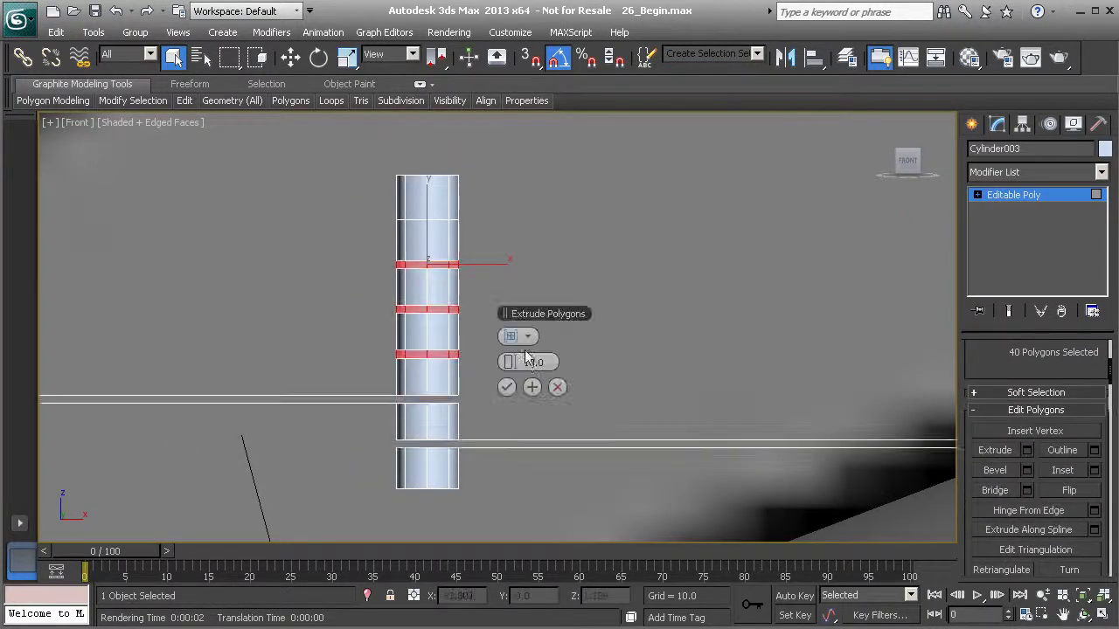
pyautogui.scroll(-2, 390, 335)
pyautogui.press('p')
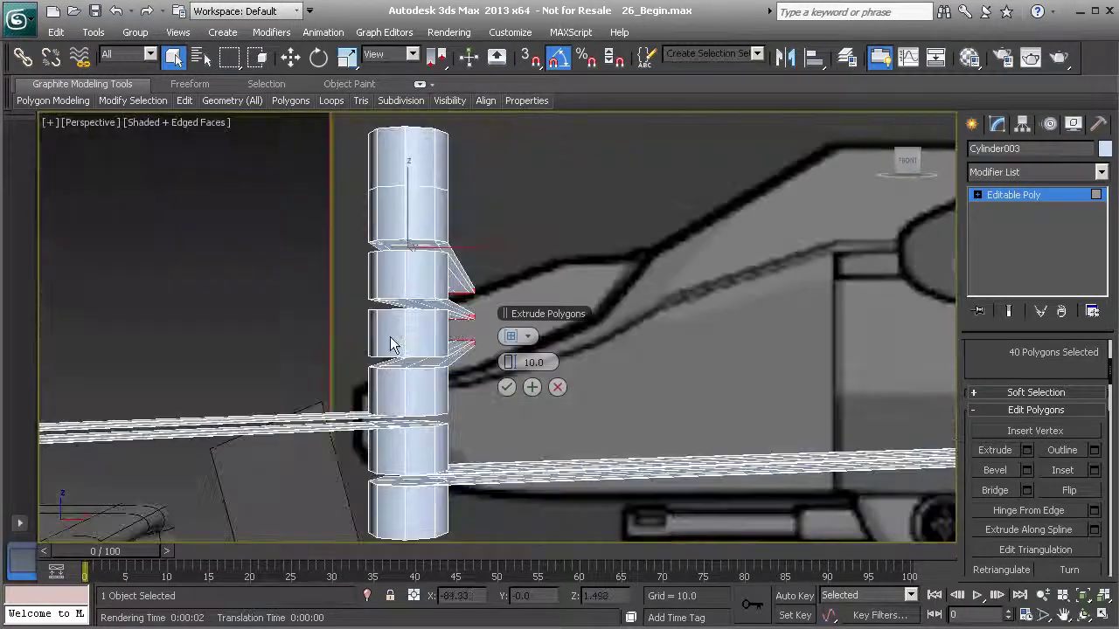
pyautogui.keyDown('alt'); pyautogui.moveTo(367, 331); pyautogui.dragTo(245, 353, button='middle'); pyautogui.keyUp('alt')
pyautogui.scroll(-5, 248, 353)
pyautogui.keyDown('alt'); pyautogui.moveTo(344, 354); pyautogui.dragTo(420, 385, button='middle'); pyautogui.keyUp('alt')
pyautogui.scroll(2, 470, 370)
pyautogui.scroll(3, 470, 369)
pyautogui.scroll(-3, 465, 380)
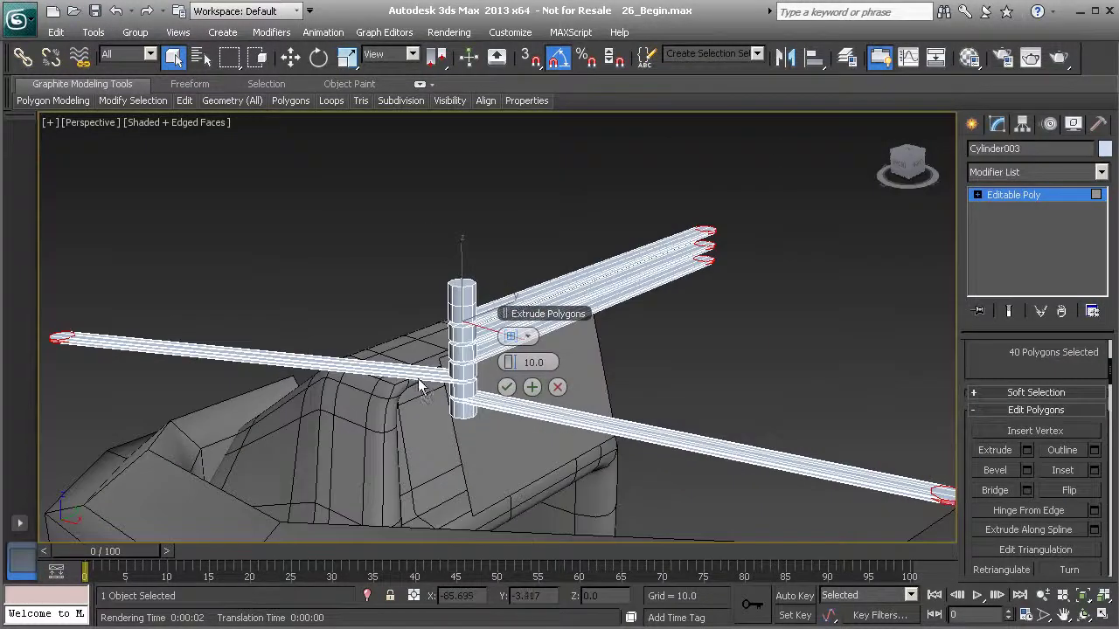
pyautogui.click(527, 340)
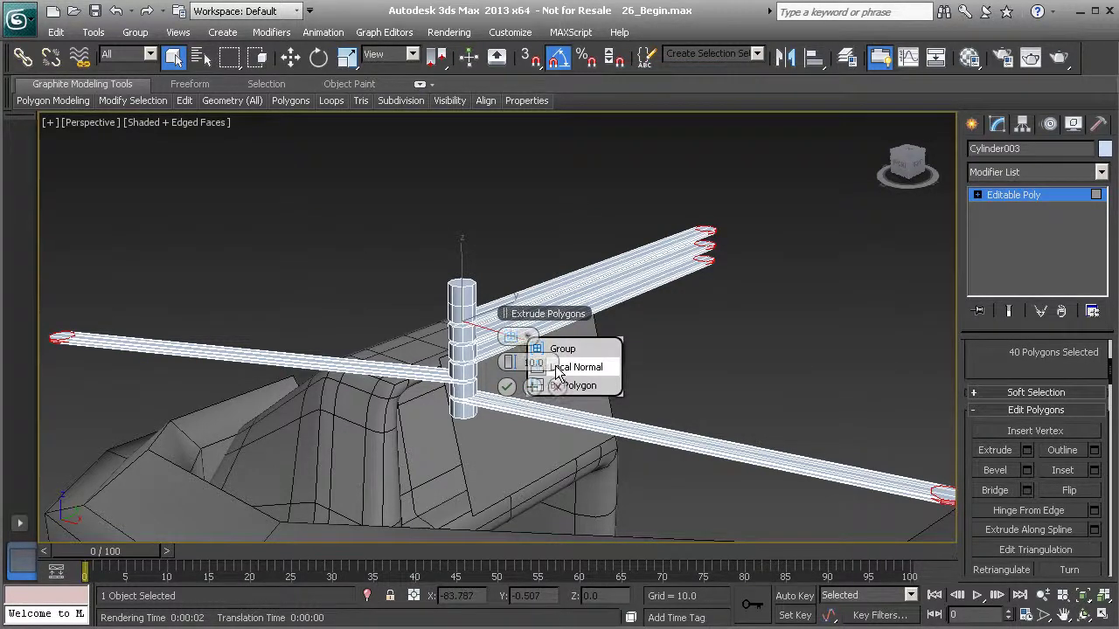
pyautogui.click(556, 368)
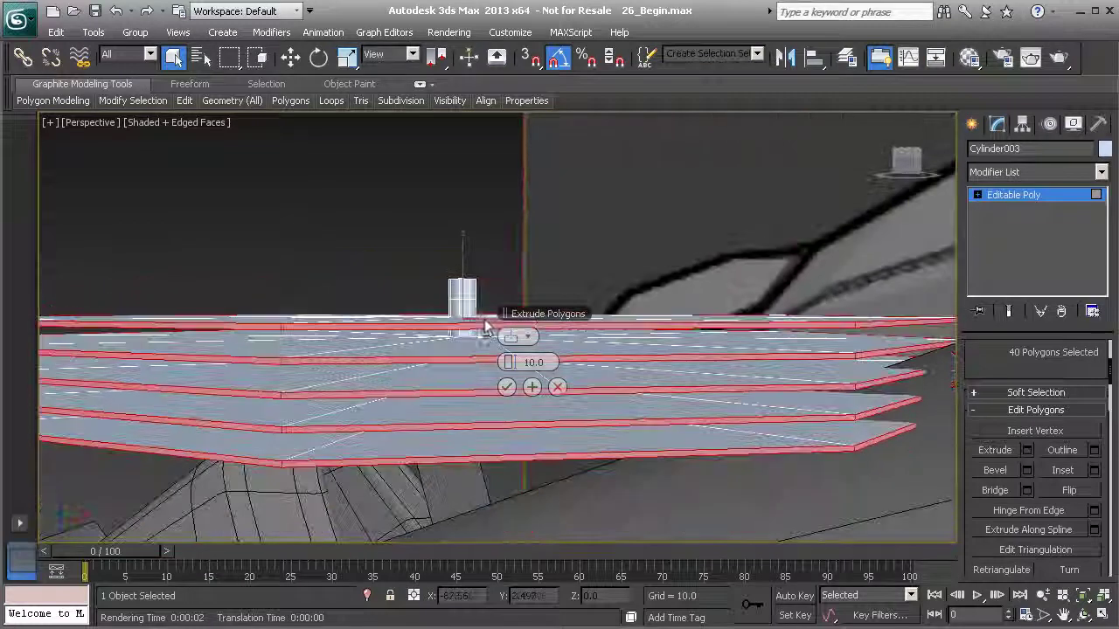
# Set the bands' extrusion height to -0.07 and apply it to recess the grooves
pyautogui.moveTo(484, 360); pyautogui.dragTo(447, 361)
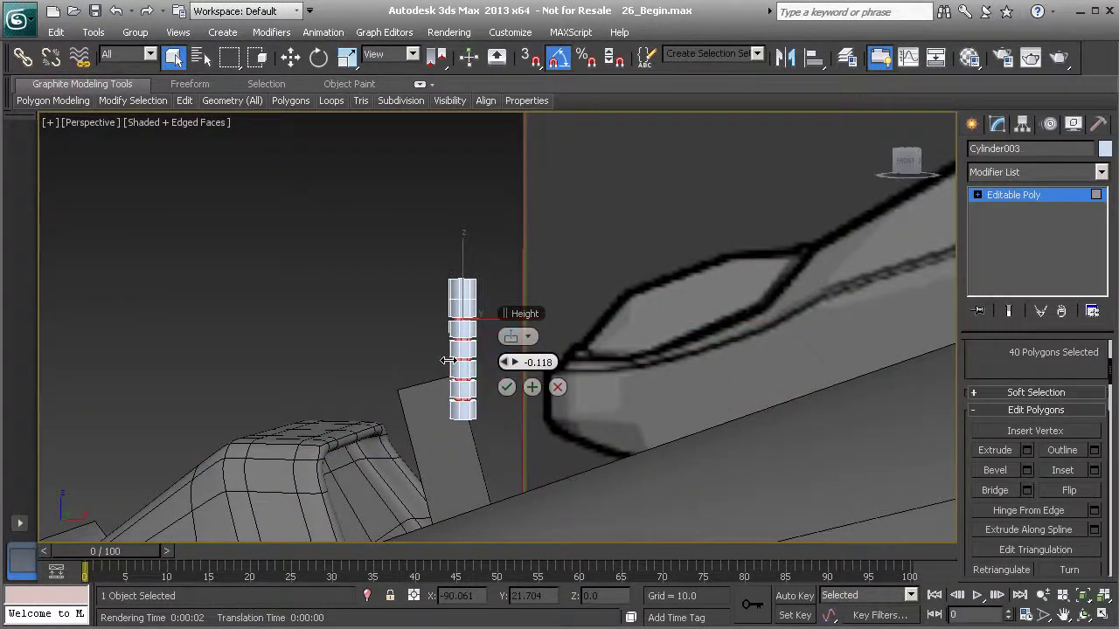
pyautogui.scroll(6, 400, 337)
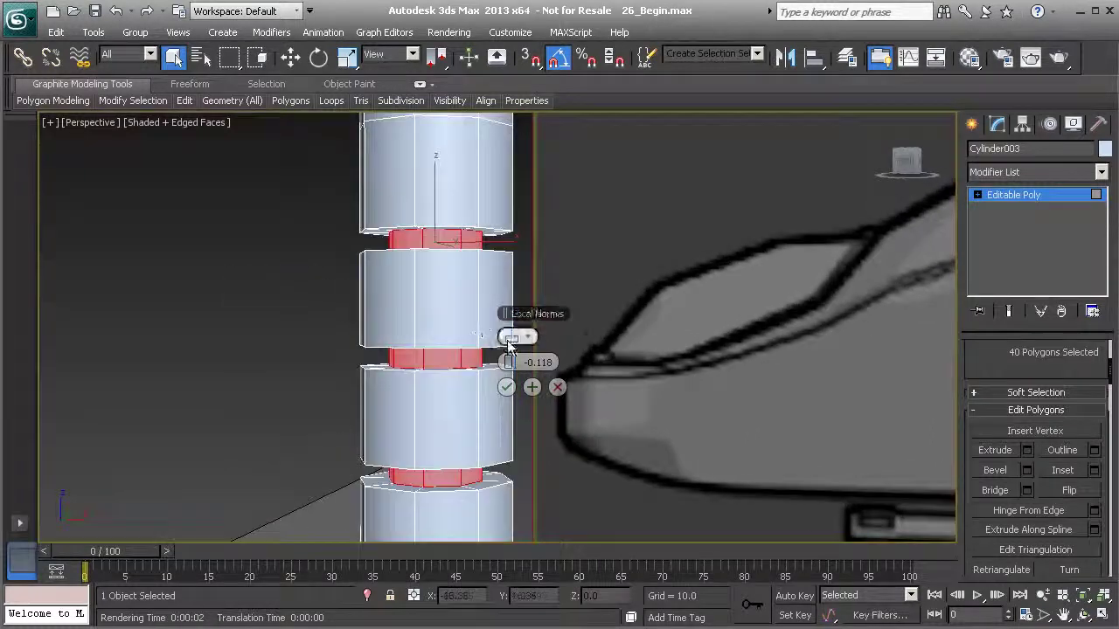
pyautogui.keyDown('alt'); pyautogui.moveTo(447, 329); pyautogui.dragTo(434, 338, button='middle'); pyautogui.keyUp('alt')
pyautogui.moveTo(511, 362); pyautogui.dragTo(509, 369)
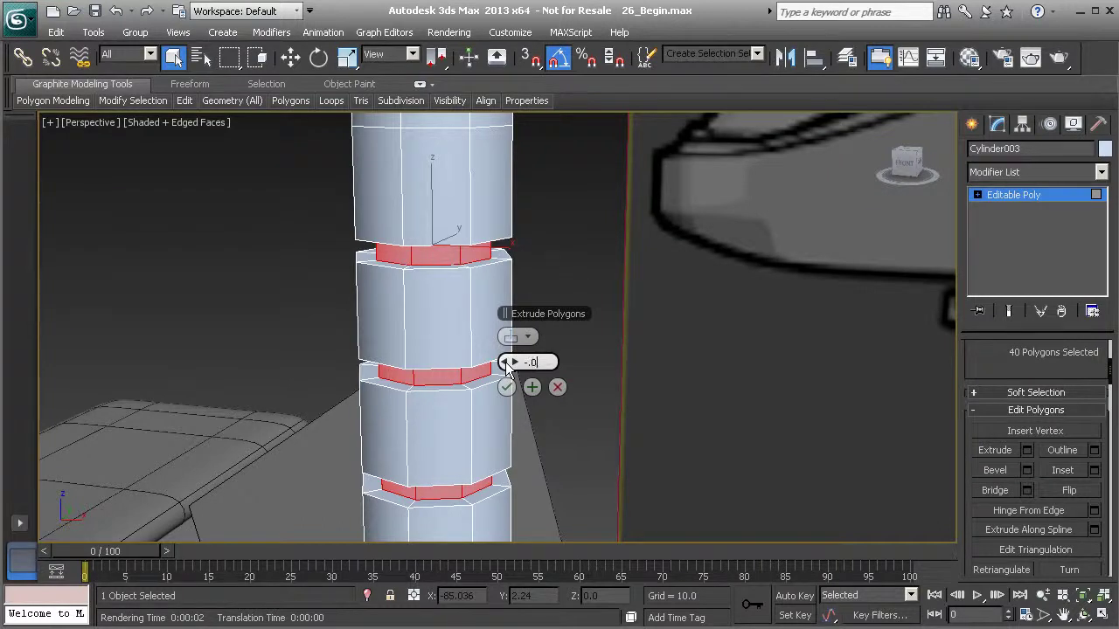
pyautogui.write('-.07')
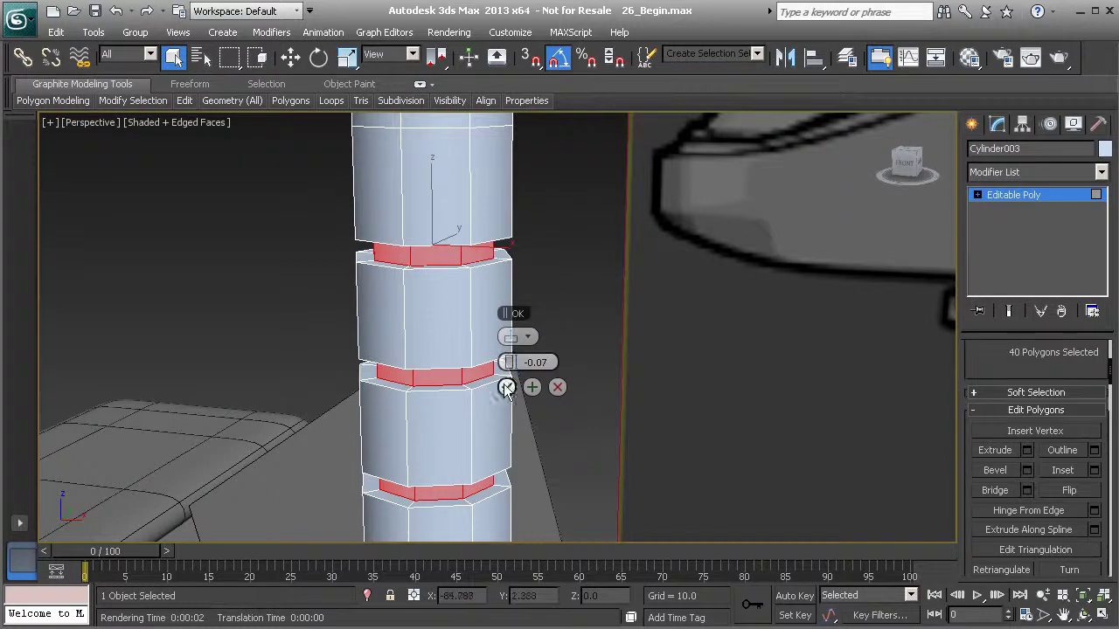
pyautogui.click(506, 386)
# Select the full edge loop above the uppermost groove and move it down to just above that groove
pyautogui.keyDown('alt'); pyautogui.moveTo(495, 334); pyautogui.dragTo(440, 356, button='middle'); pyautogui.keyUp('alt')
pyautogui.scroll(-4, 465, 343)
pyautogui.scroll(-3, 464, 342)
pyautogui.scroll(5, 439, 354)
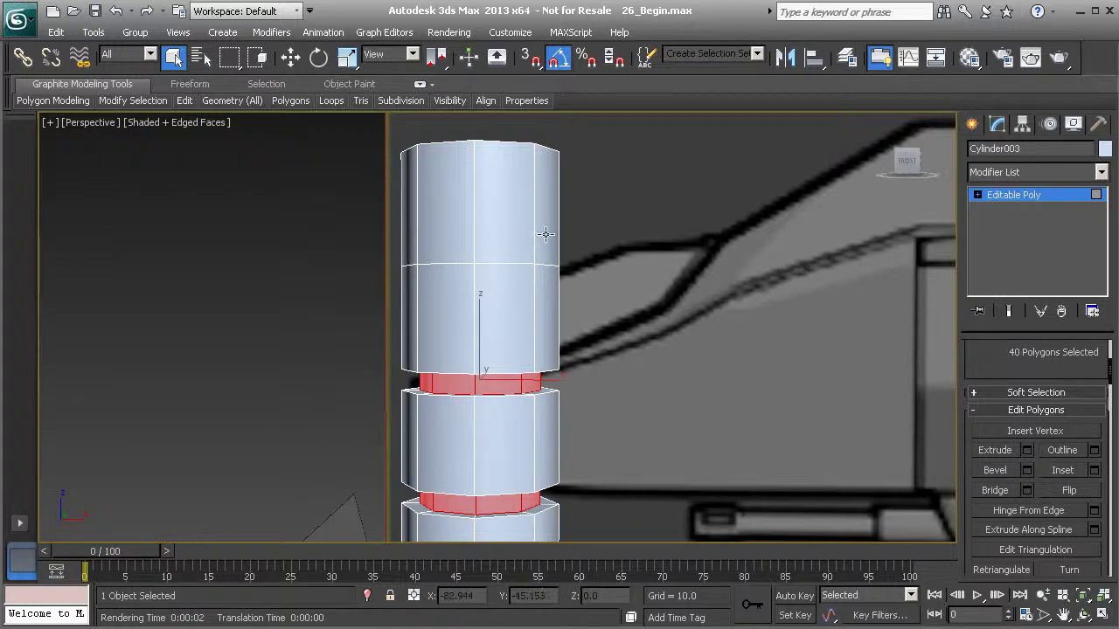
pyautogui.keyDown('alt'); pyautogui.moveTo(455, 256); pyautogui.dragTo(472, 258, button='middle'); pyautogui.keyUp('alt')
pyautogui.press('4')
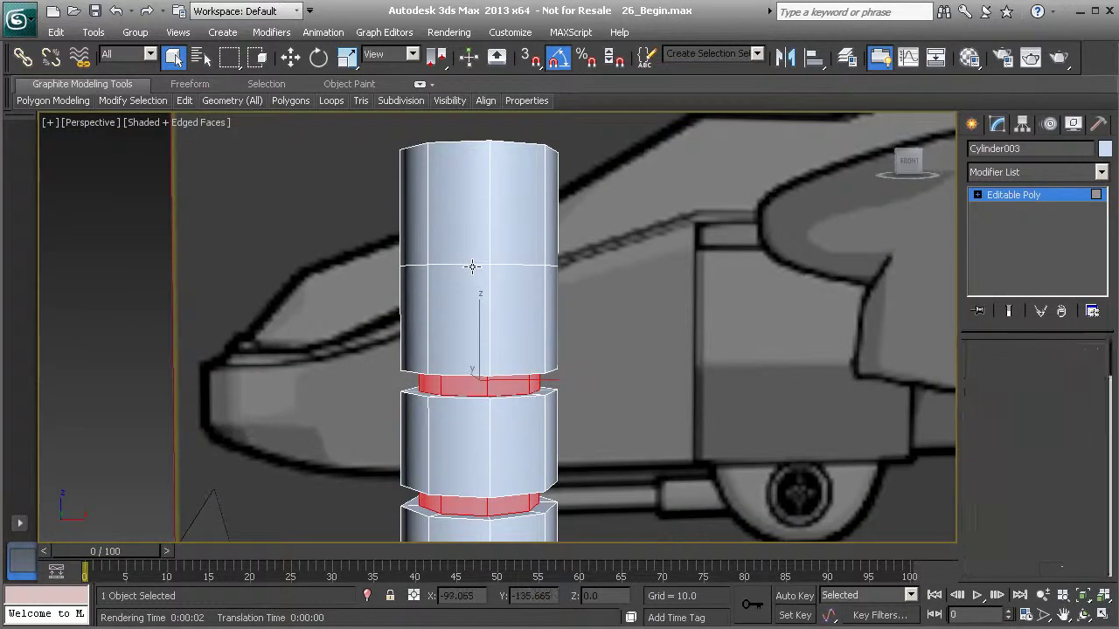
pyautogui.press('2')
pyautogui.click(472, 264)
pyautogui.doubleClick(472, 264)
pyautogui.keyDown('alt'); pyautogui.moveTo(471, 267); pyautogui.dragTo(477, 302, button='middle'); pyautogui.keyUp('alt')
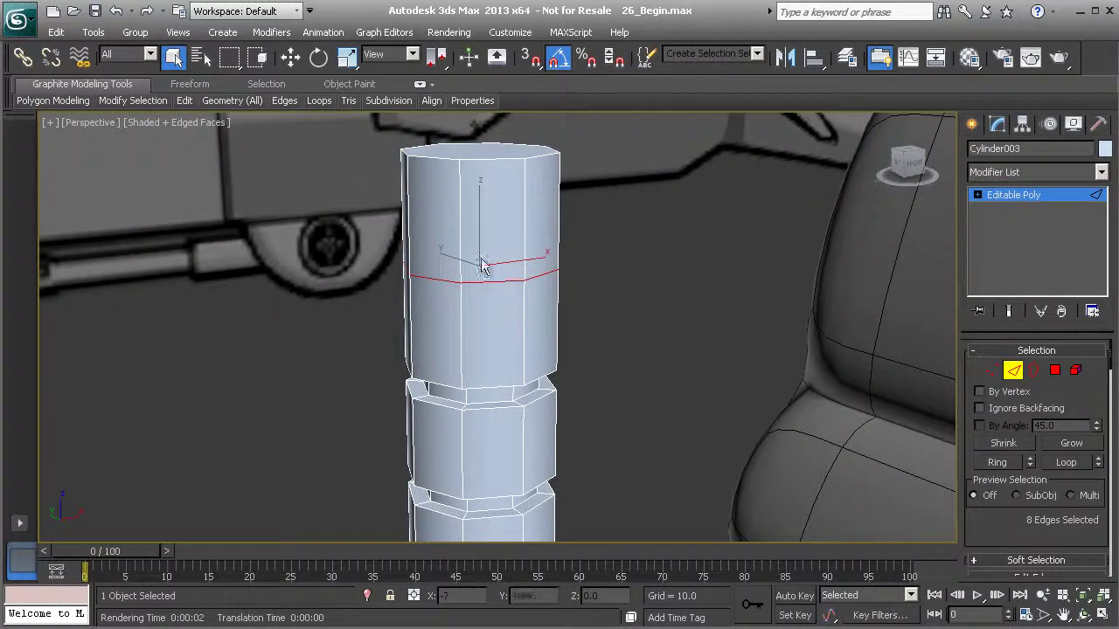
pyautogui.click(291, 57)
pyautogui.moveTo(482, 216); pyautogui.dragTo(481, 283)
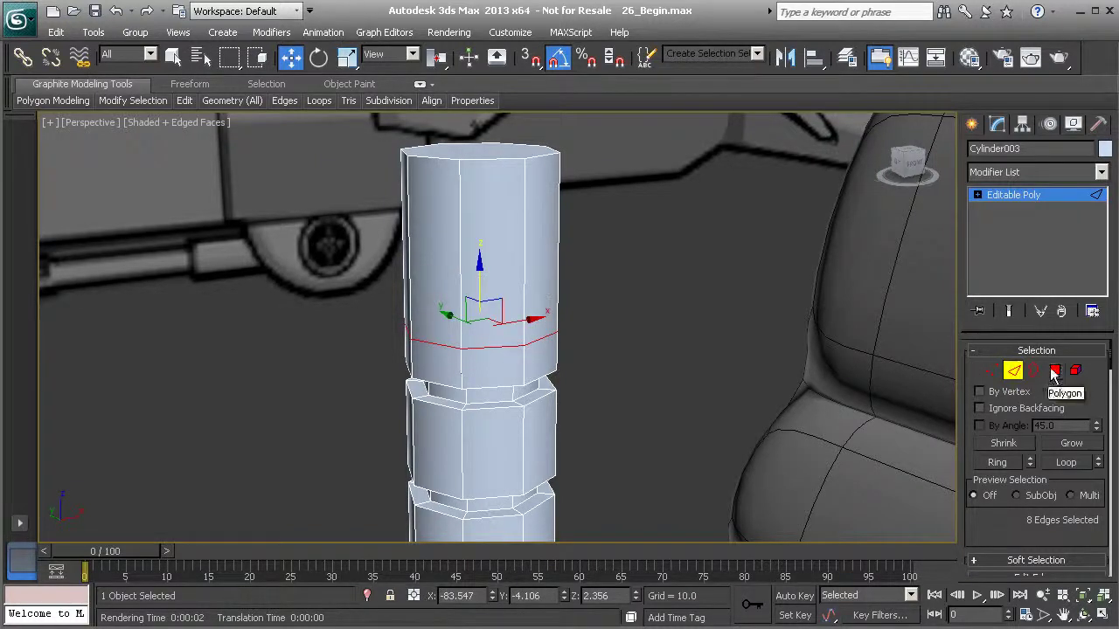
# Select the ring of eight tall side polygons at the upper end of the cylinder
pyautogui.click(1055, 369)
pyautogui.click(486, 238)
pyautogui.keyDown('alt'); pyautogui.moveTo(507, 242); pyautogui.dragTo(507, 250, button='middle'); pyautogui.keyUp('alt')
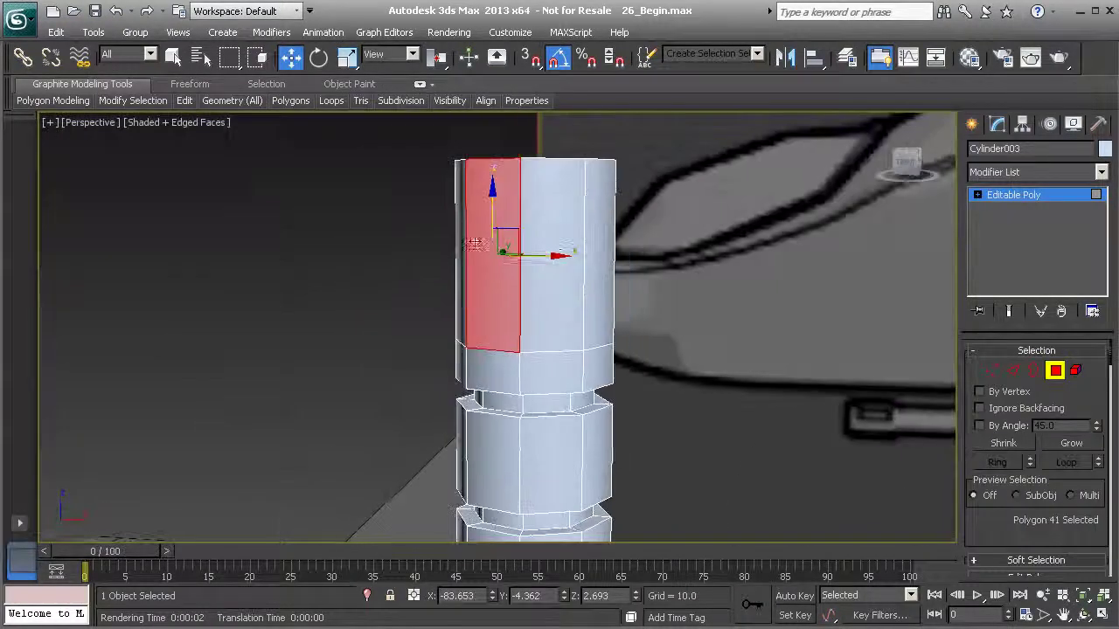
pyautogui.keyDown('shift'); pyautogui.click(551, 234); pyautogui.keyUp('shift')
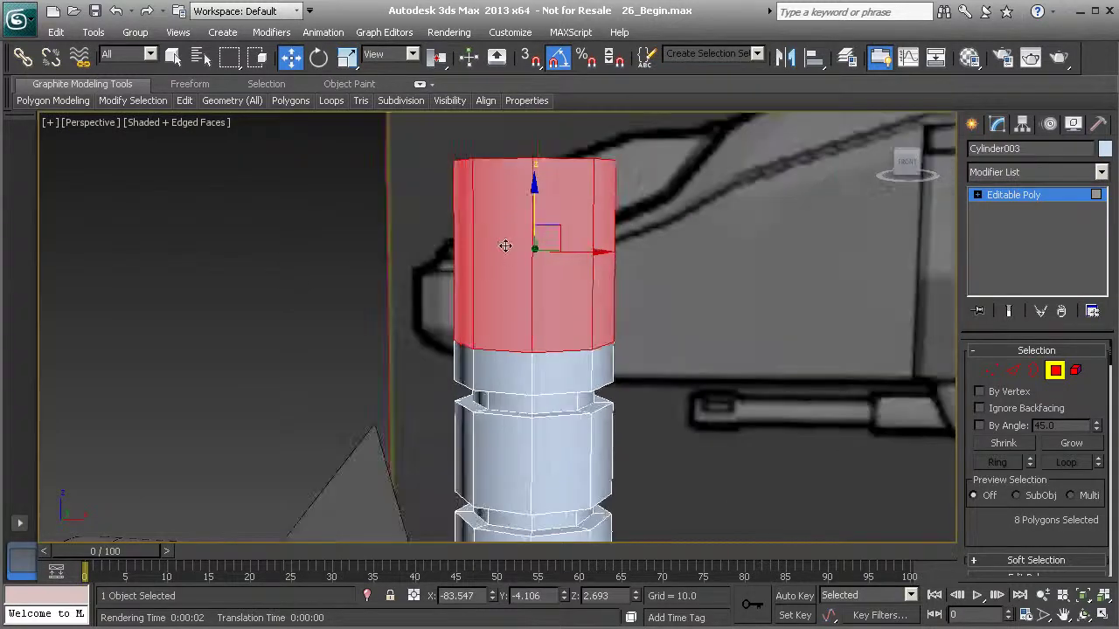
# Scale the selected polygon ring outward to form a wider head with a tapered neck
pyautogui.click(347, 57)
pyautogui.keyDown('alt'); pyautogui.moveTo(483, 262); pyautogui.dragTo(480, 251, button='middle'); pyautogui.keyUp('alt')
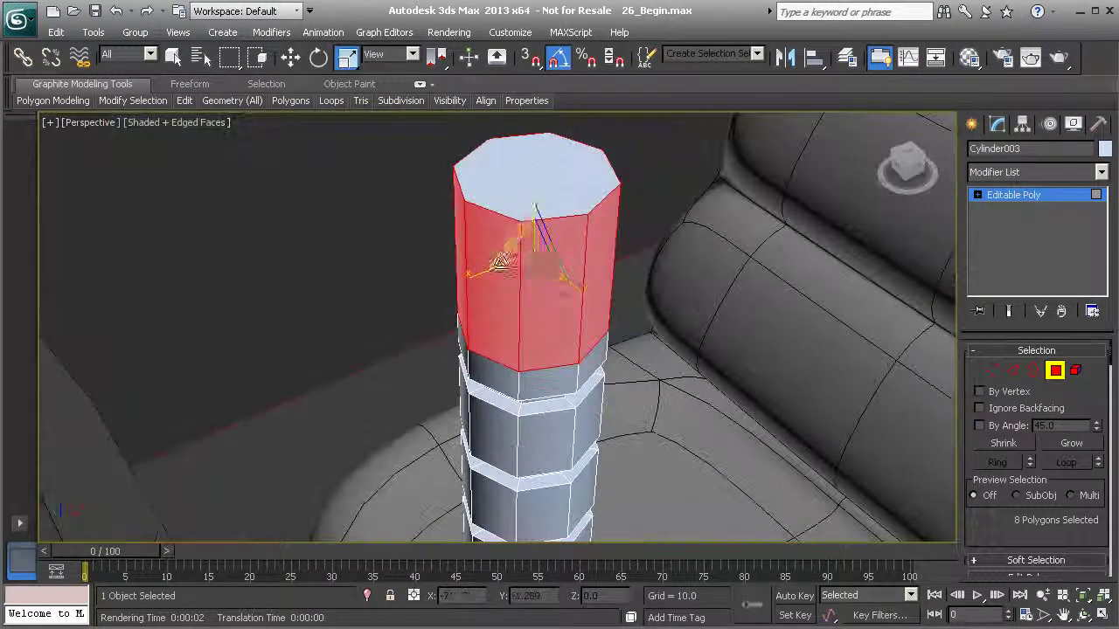
pyautogui.moveTo(524, 272); pyautogui.dragTo(531, 305)
pyautogui.keyDown('alt'); pyautogui.moveTo(532, 305); pyautogui.dragTo(463, 193, button='middle'); pyautogui.keyUp('alt')
pyautogui.keyDown('alt'); pyautogui.moveTo(487, 285); pyautogui.dragTo(466, 252, button='middle'); pyautogui.keyUp('alt')
pyautogui.scroll(3, 489, 192)
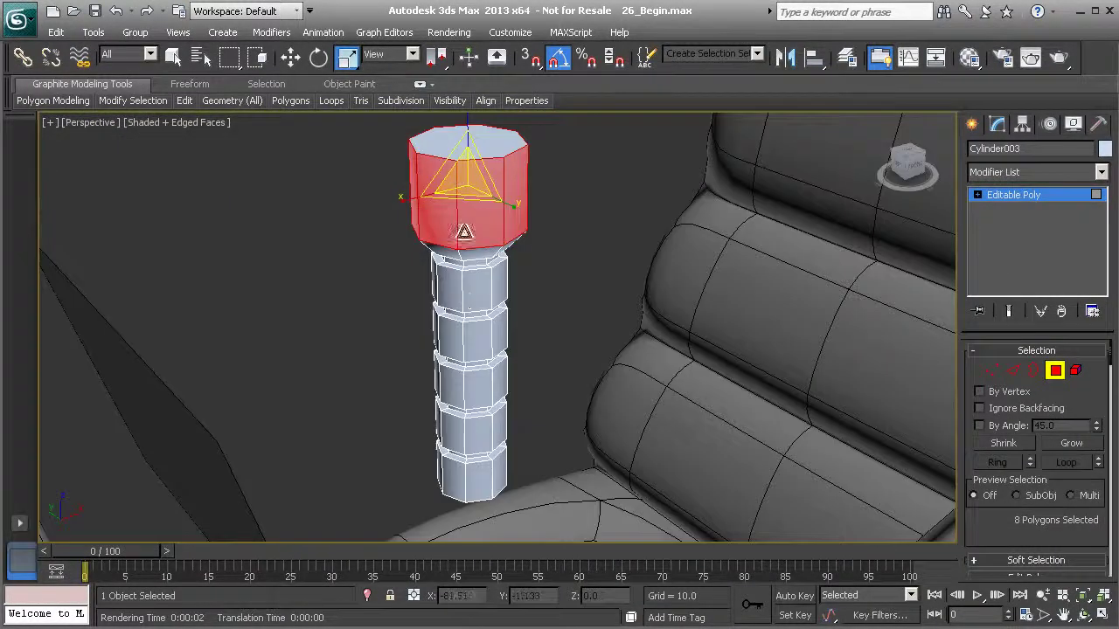
pyautogui.moveTo(463, 200); pyautogui.dragTo(462, 199)
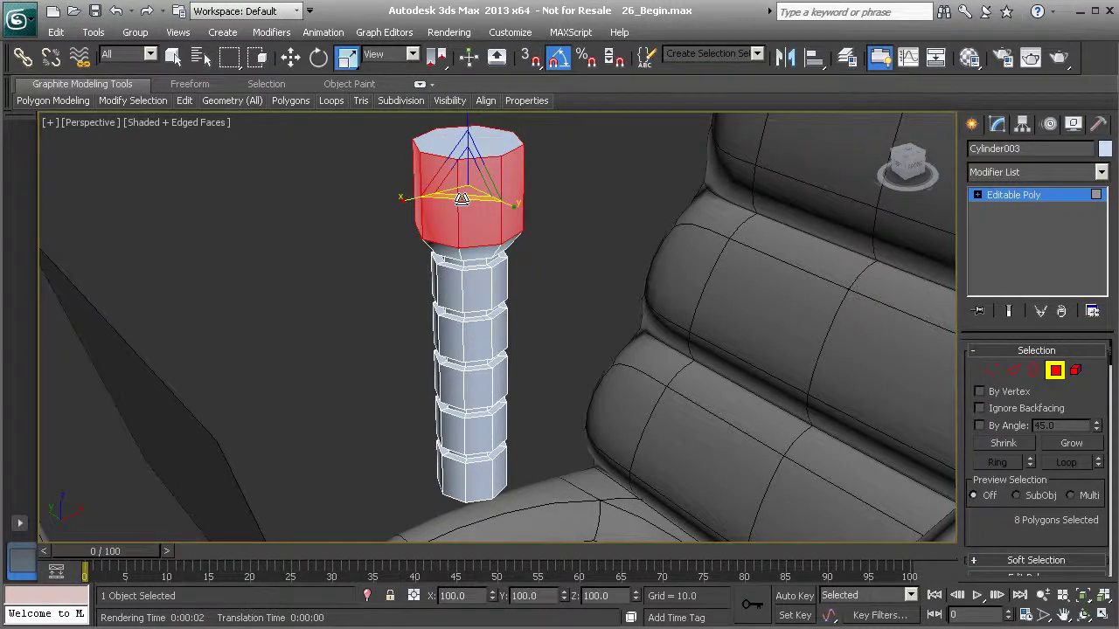
# Select the head's top cap polygon and move it down to a Z of about 2.864 to shorten the head
pyautogui.moveTo(552, 245)
pyautogui.keyDown('alt'); pyautogui.mouseDown(button='middle')
pyautogui.moveTo(503, 243)
pyautogui.moveTo(513, 230)
pyautogui.moveTo(494, 212)
pyautogui.mouseUp(button='middle'); pyautogui.keyUp('alt')
pyautogui.press('F2')
pyautogui.click(494, 212)
pyautogui.press('w')
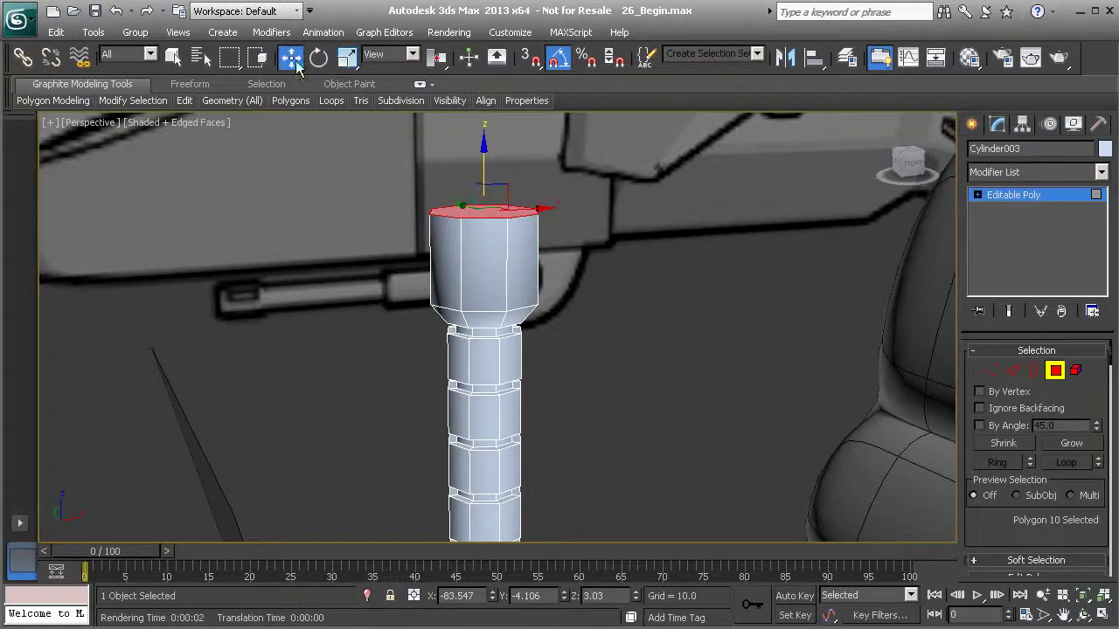
pyautogui.moveTo(485, 160); pyautogui.dragTo(484, 170)
pyautogui.keyDown('alt'); pyautogui.moveTo(484, 170); pyautogui.dragTo(432, 218, button='middle'); pyautogui.keyUp('alt')
pyautogui.moveTo(482, 187); pyautogui.dragTo(483, 192)
pyautogui.keyDown('alt'); pyautogui.moveTo(483, 191); pyautogui.dragTo(573, 338, button='middle'); pyautogui.keyUp('alt')
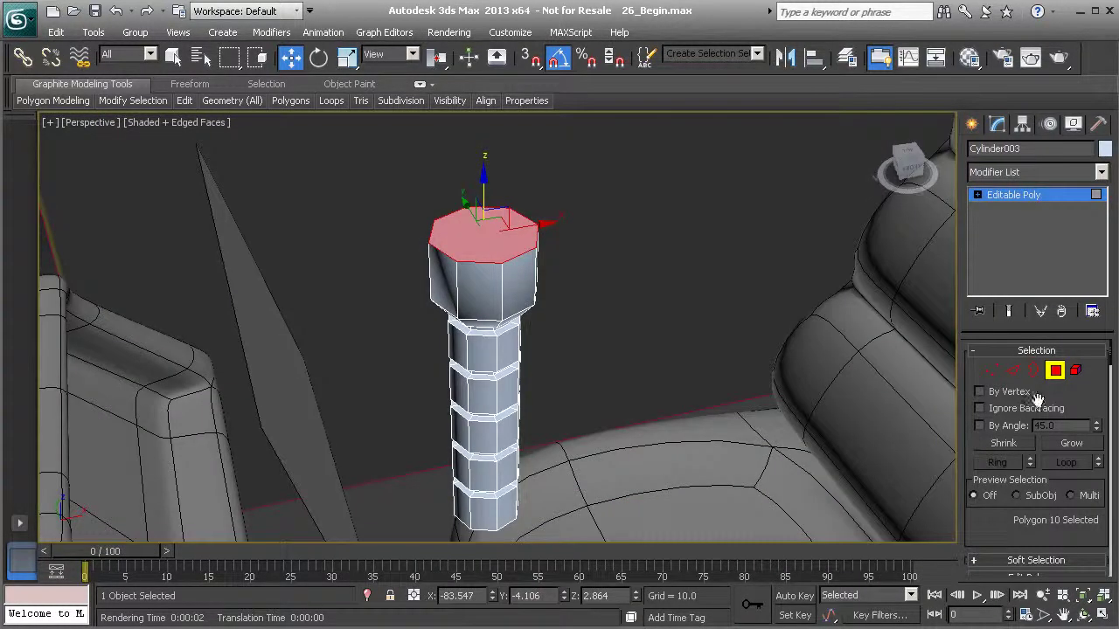
# Inset the head's top cap polygon by 0.08
pyautogui.scroll(-5, 1062, 529)
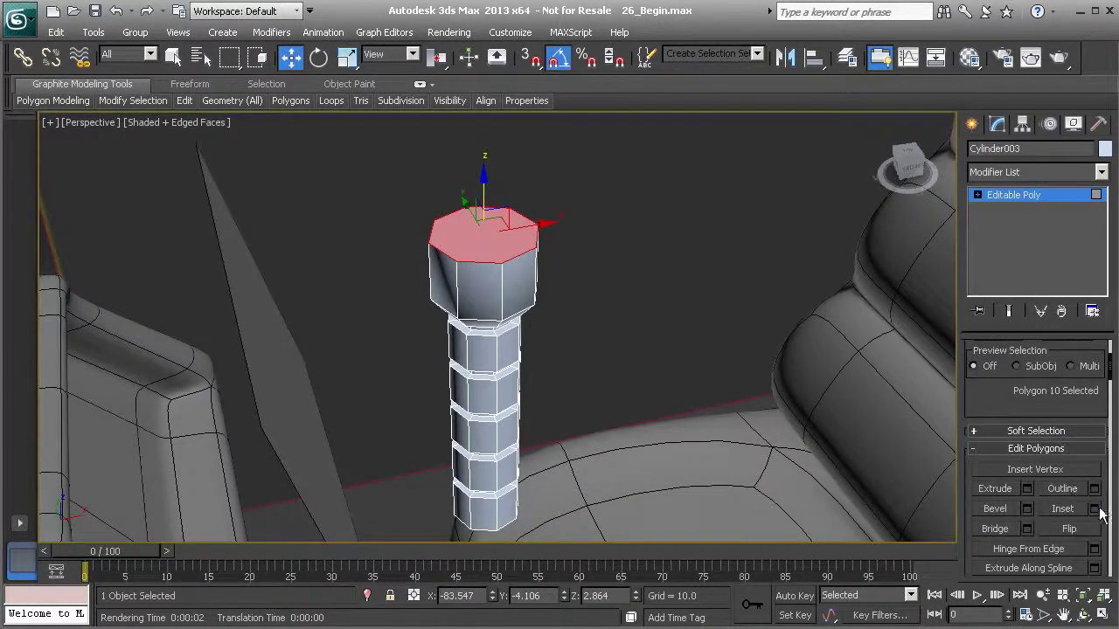
pyautogui.click(1095, 509)
pyautogui.rightClick(498, 363)
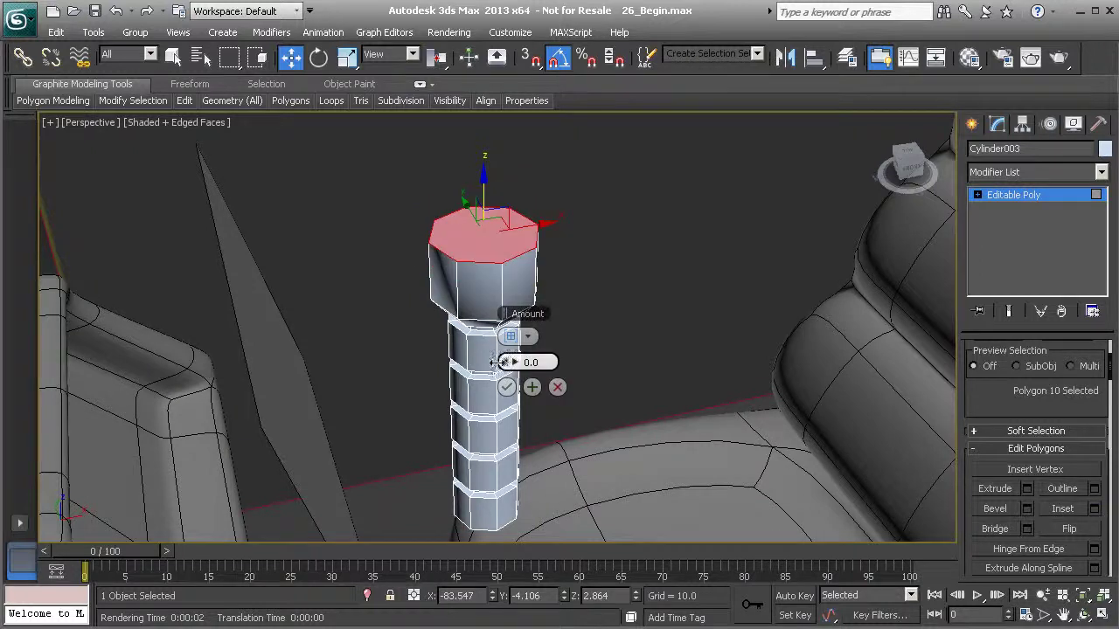
pyautogui.moveTo(512, 361); pyautogui.dragTo(516, 358)
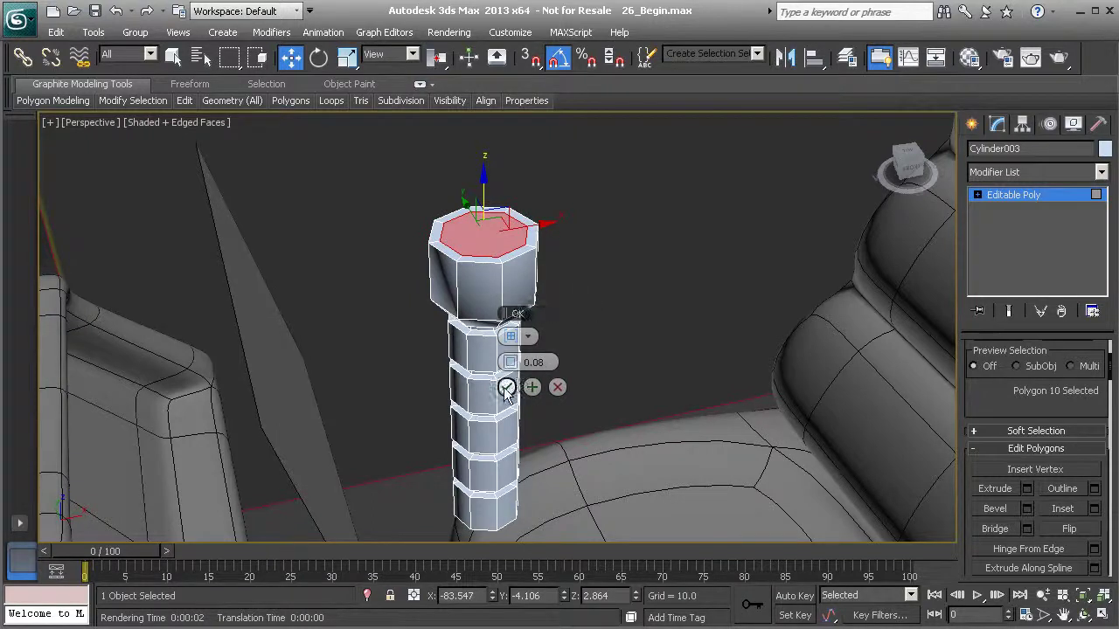
pyautogui.click(506, 388)
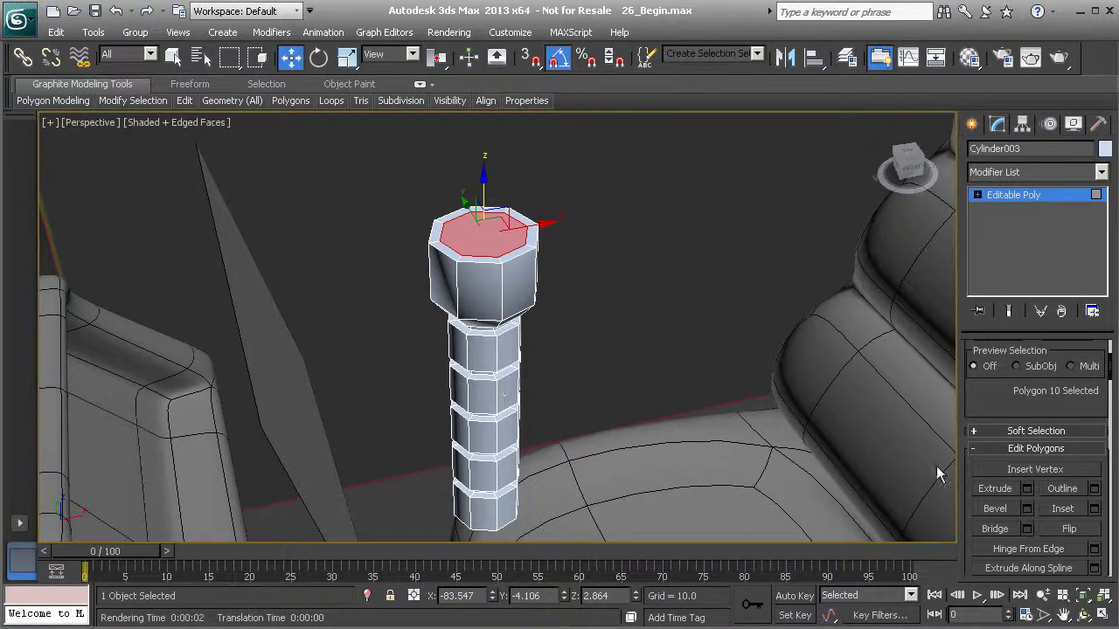
# Extrude the inset cap polygon by -0.07 to sink it into the head
pyautogui.scroll(5, 586, 355)
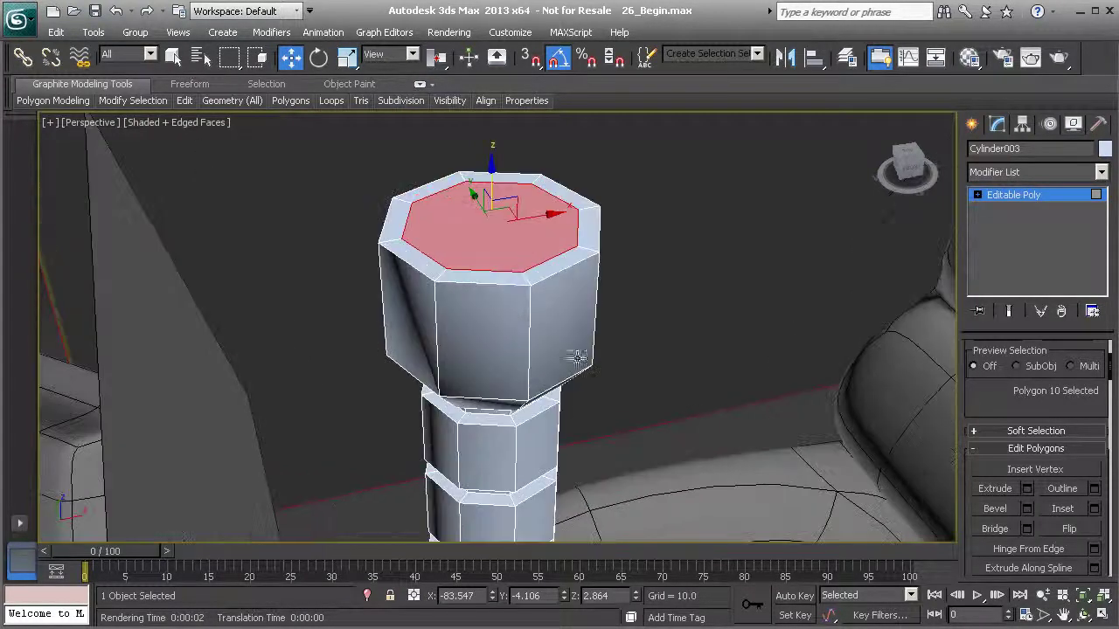
pyautogui.click(1027, 494)
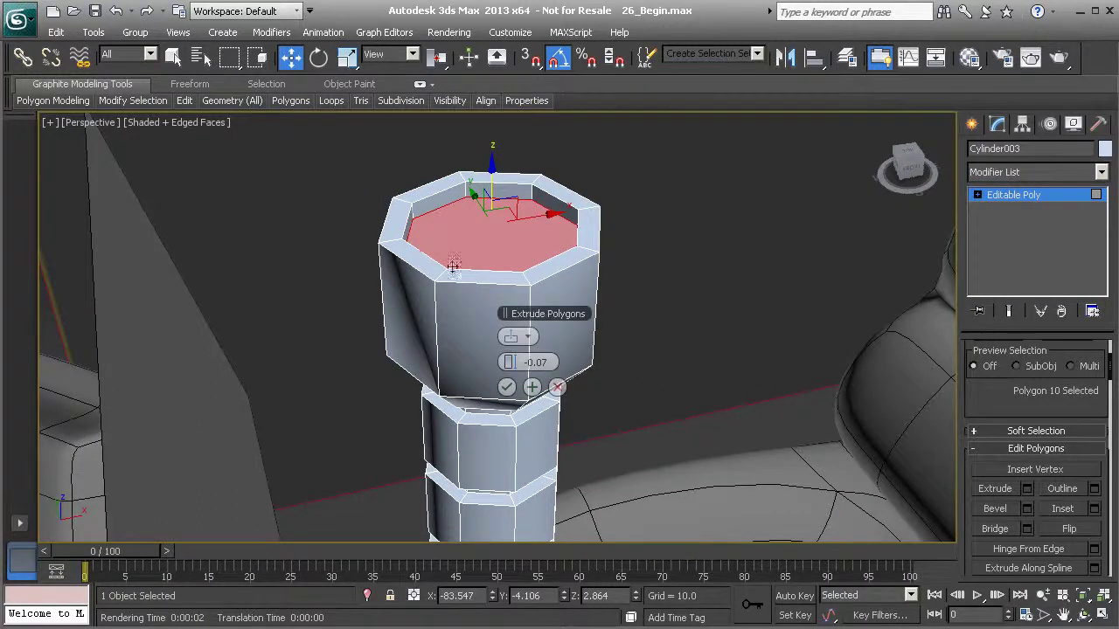
pyautogui.click(506, 388)
# Inset the sunken cap polygon by 0.04
pyautogui.click(1093, 510)
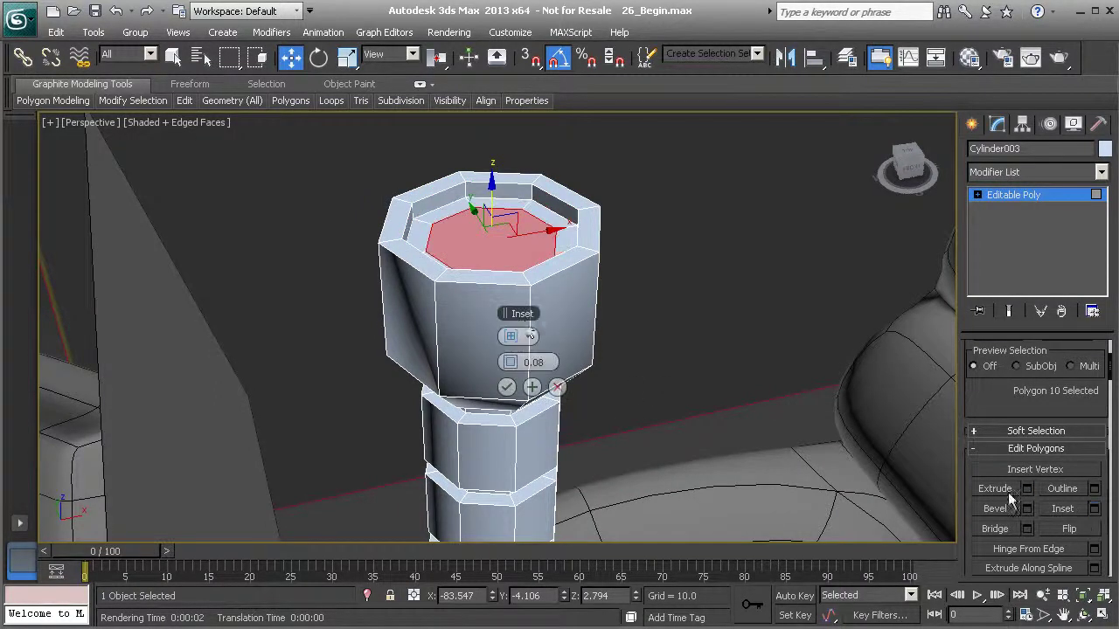
pyautogui.click(506, 361)
pyautogui.click(506, 361)
pyautogui.click(506, 362)
pyautogui.click(506, 362)
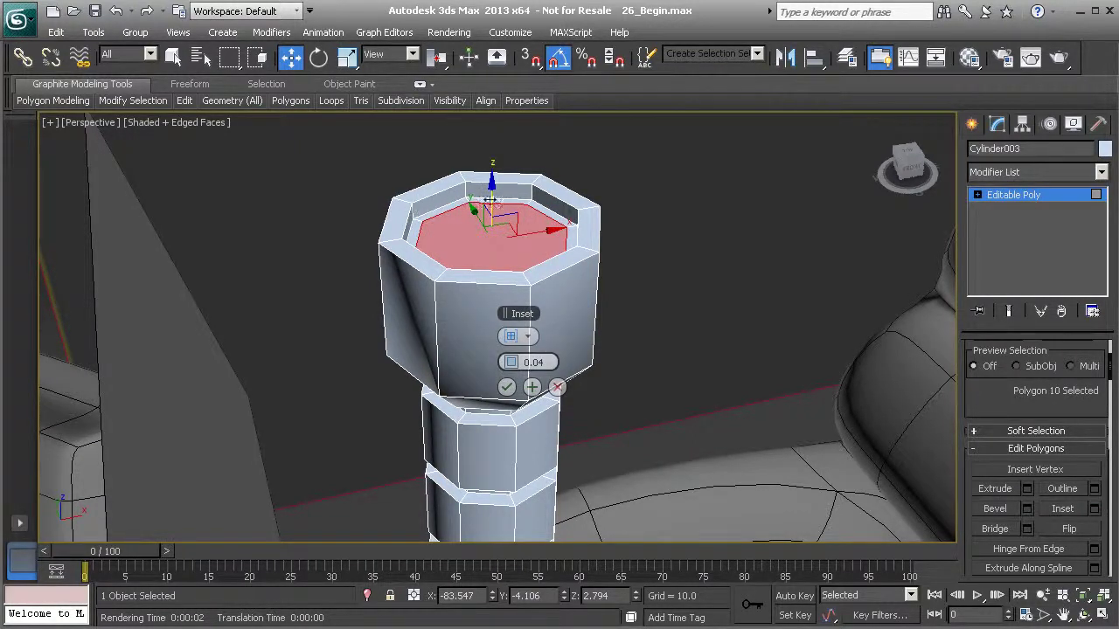
pyautogui.click(506, 387)
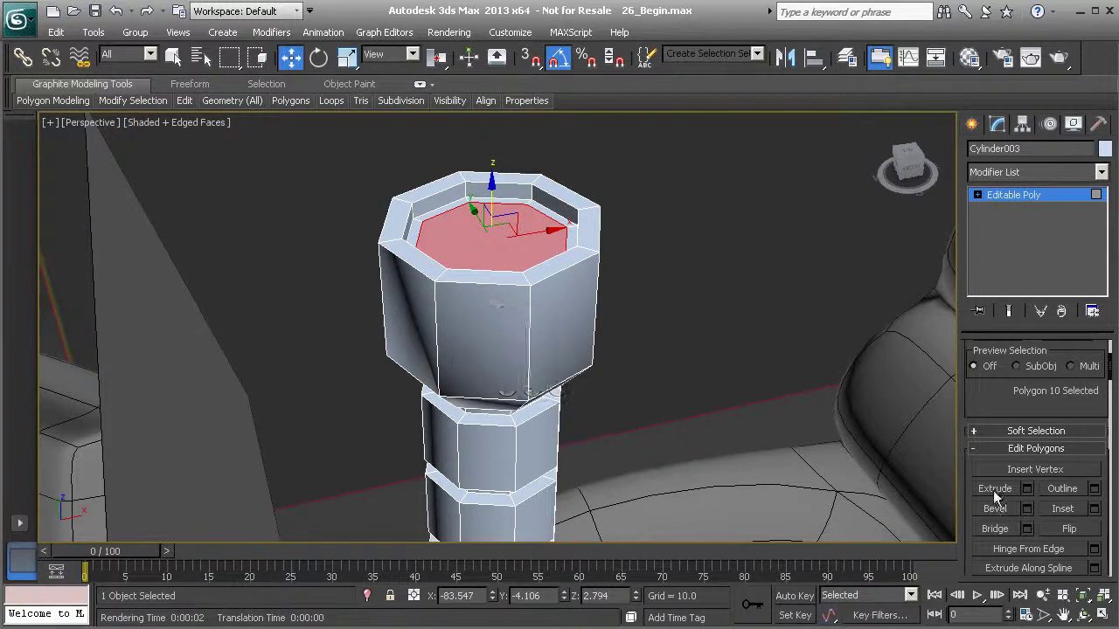
# Extrude the inner cap polygon 0.15 upward out of the recess and return to the whole-object level
pyautogui.click(1027, 488)
pyautogui.moveTo(513, 366); pyautogui.dragTo(513, 359)
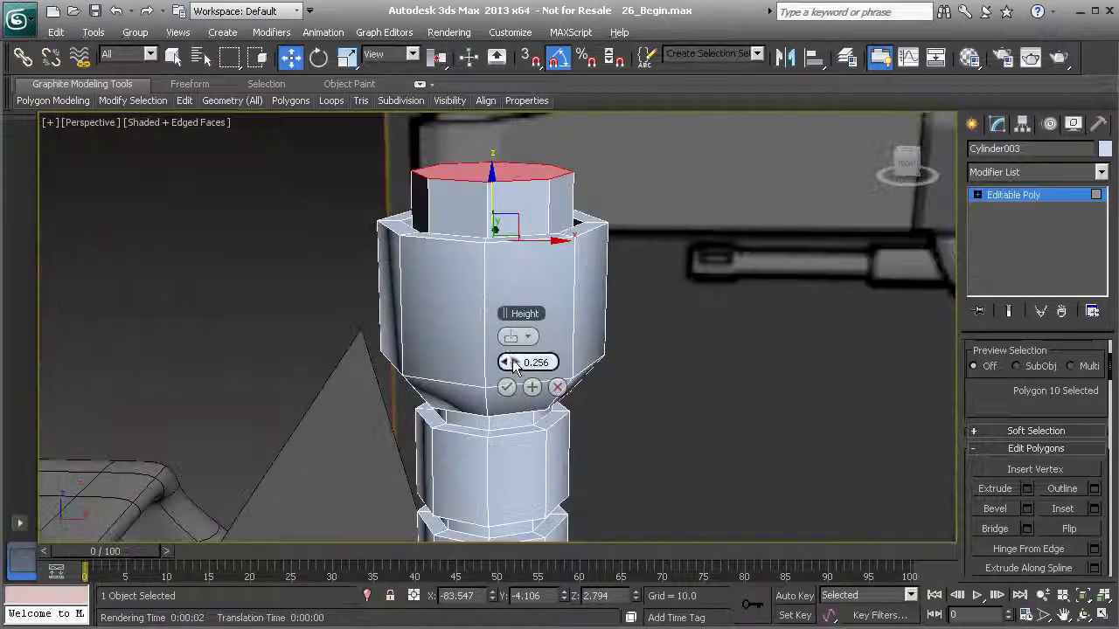
pyautogui.moveTo(514, 366); pyautogui.dragTo(487, 367)
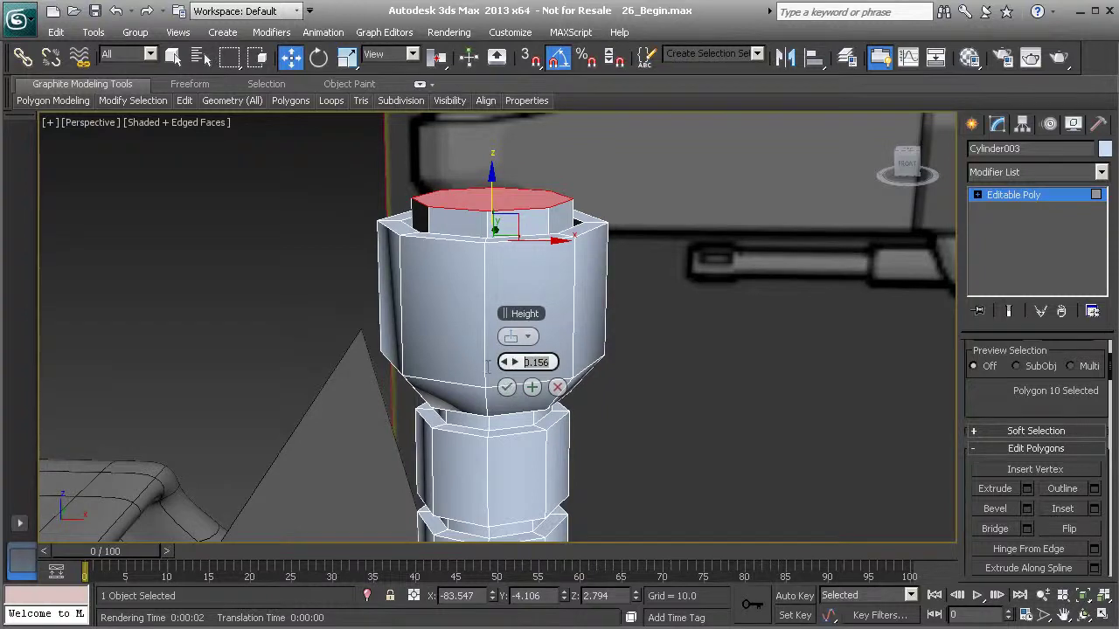
pyautogui.write('.15')
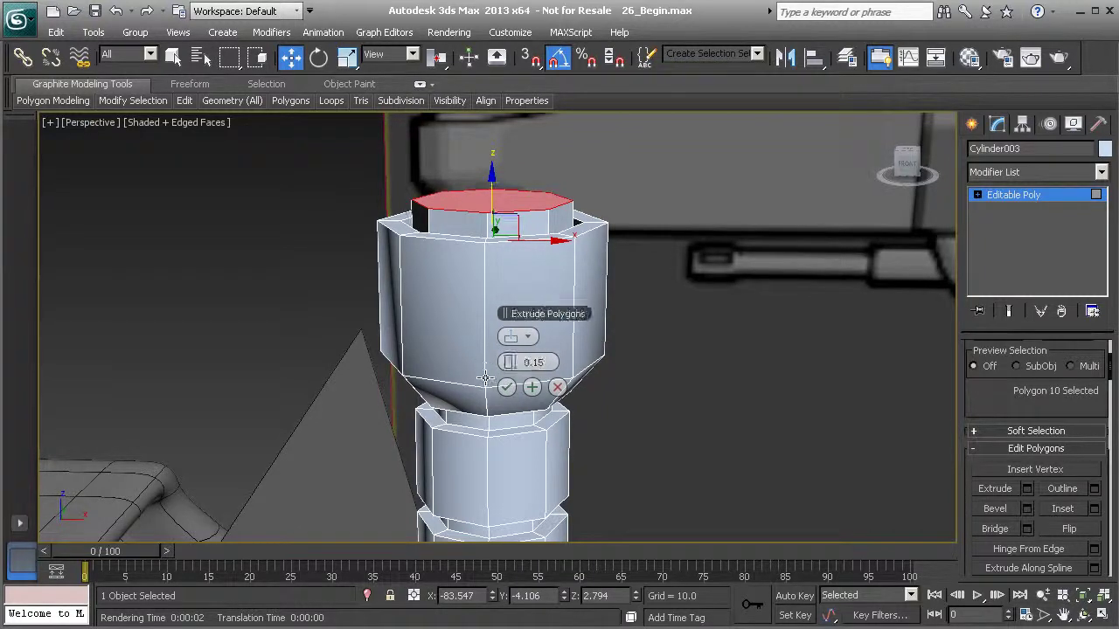
pyautogui.click(506, 386)
pyautogui.scroll(-5, 503, 353)
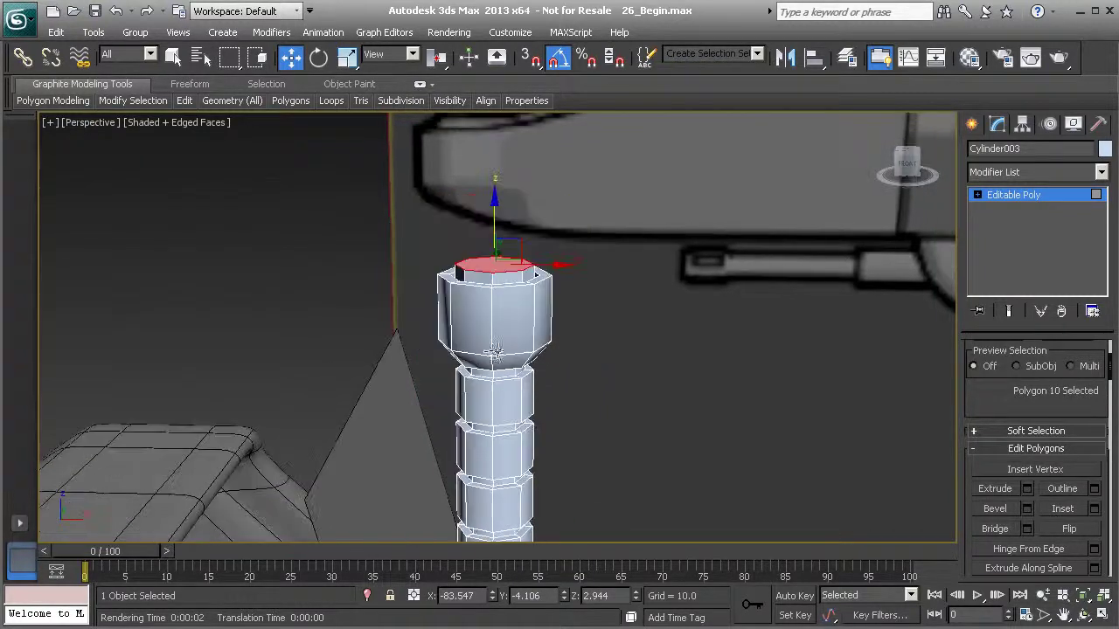
pyautogui.moveTo(501, 355); pyautogui.dragTo(562, 341, button='middle')
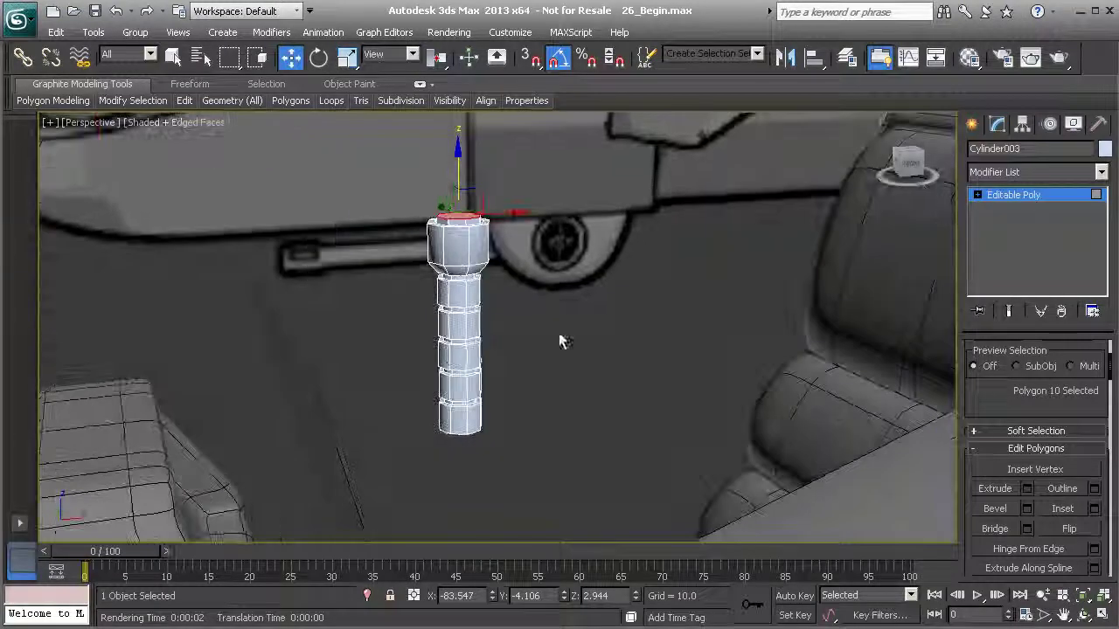
pyautogui.click(992, 195)
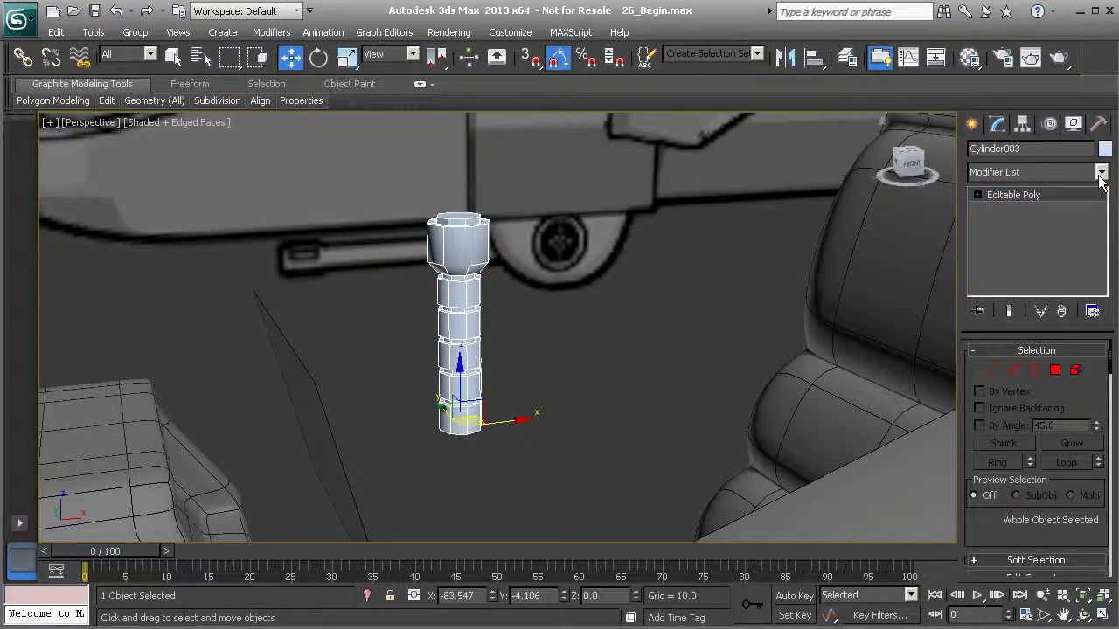
# Apply a TurboSmooth modifier to the grooved cylinder
pyautogui.click(1100, 174)
pyautogui.moveTo(1106, 234); pyautogui.dragTo(1090, 581)
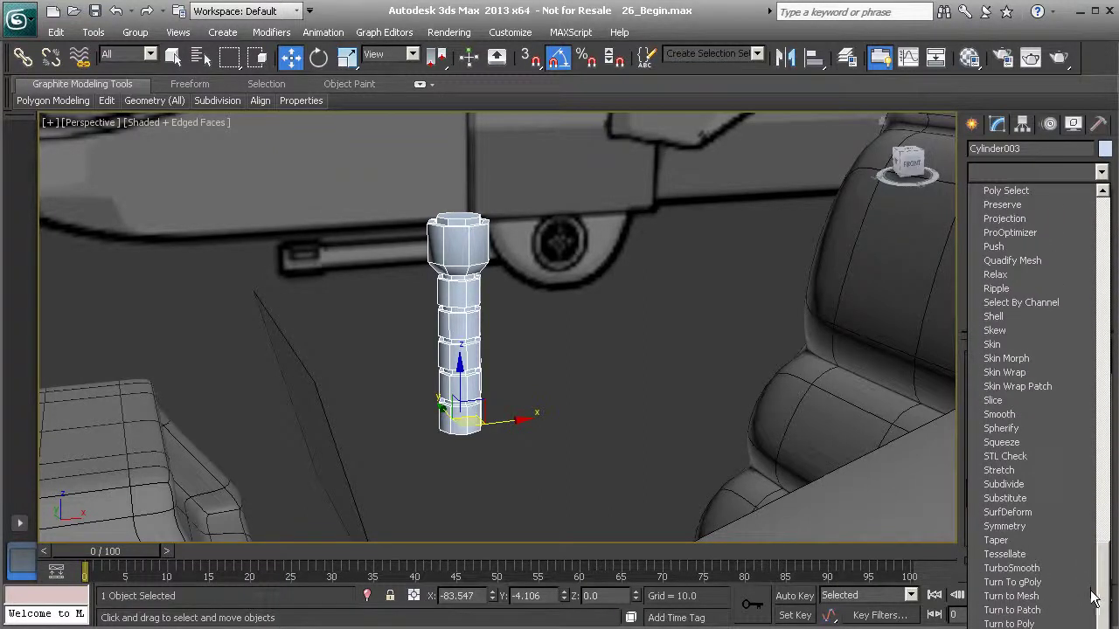
pyautogui.click(1014, 568)
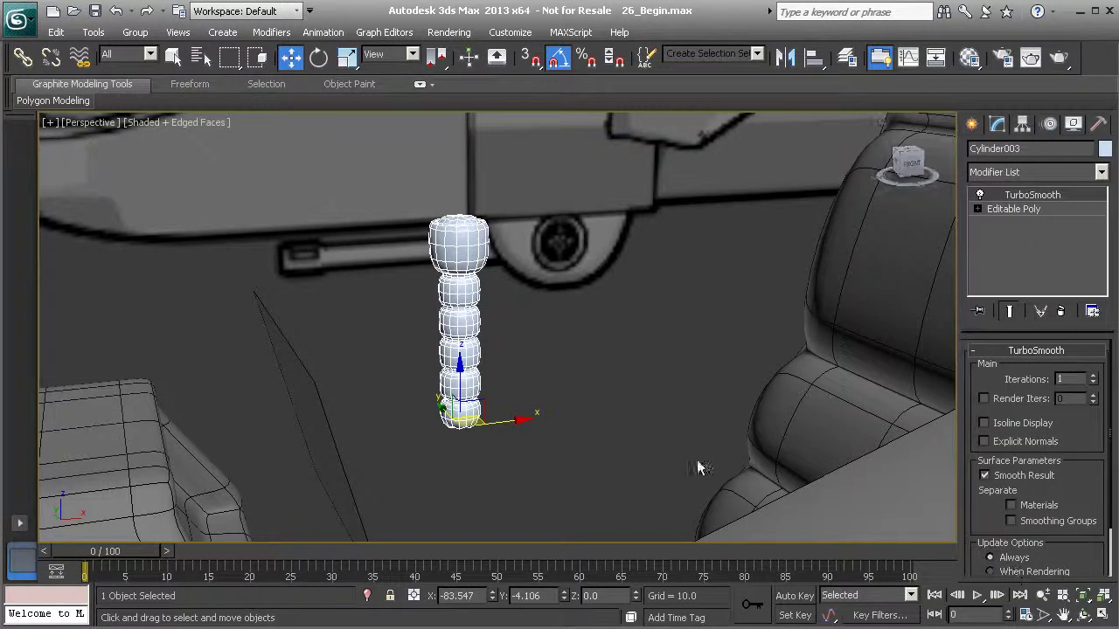
pyautogui.moveTo(475, 307); pyautogui.dragTo(425, 335, button='middle')
pyautogui.scroll(4, 487, 354)
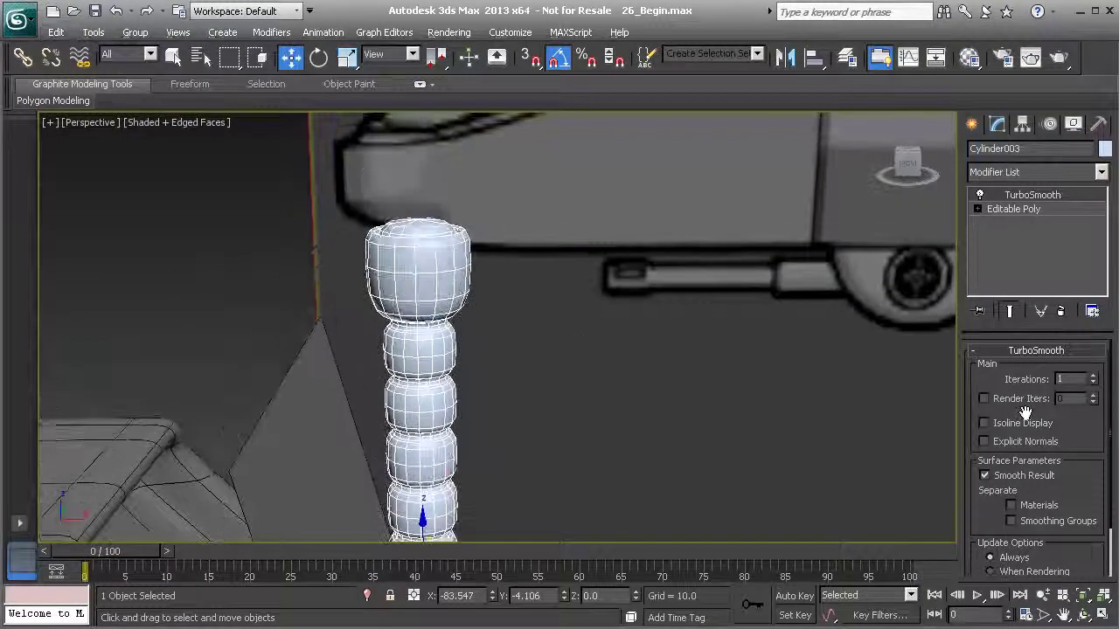
# Set the TurboSmooth iterations to 2 and enable Isoline Display
pyautogui.click(1092, 375)
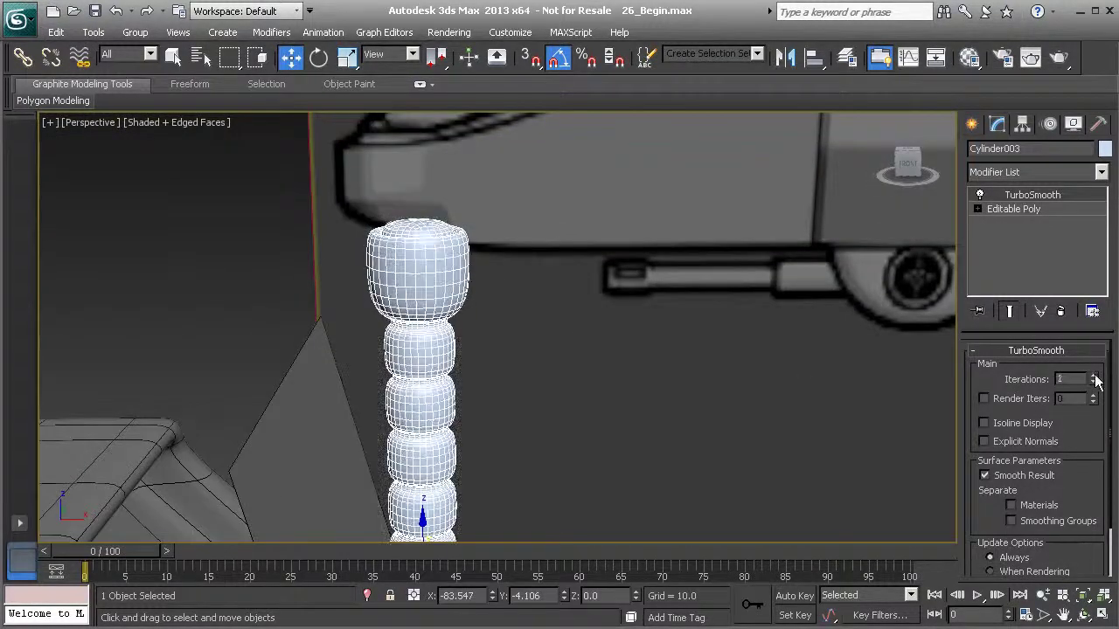
pyautogui.click(984, 423)
pyautogui.keyDown('alt'); pyautogui.moveTo(487, 354); pyautogui.dragTo(512, 345, button='middle'); pyautogui.keyUp('alt')
pyautogui.scroll(-4, 486, 326)
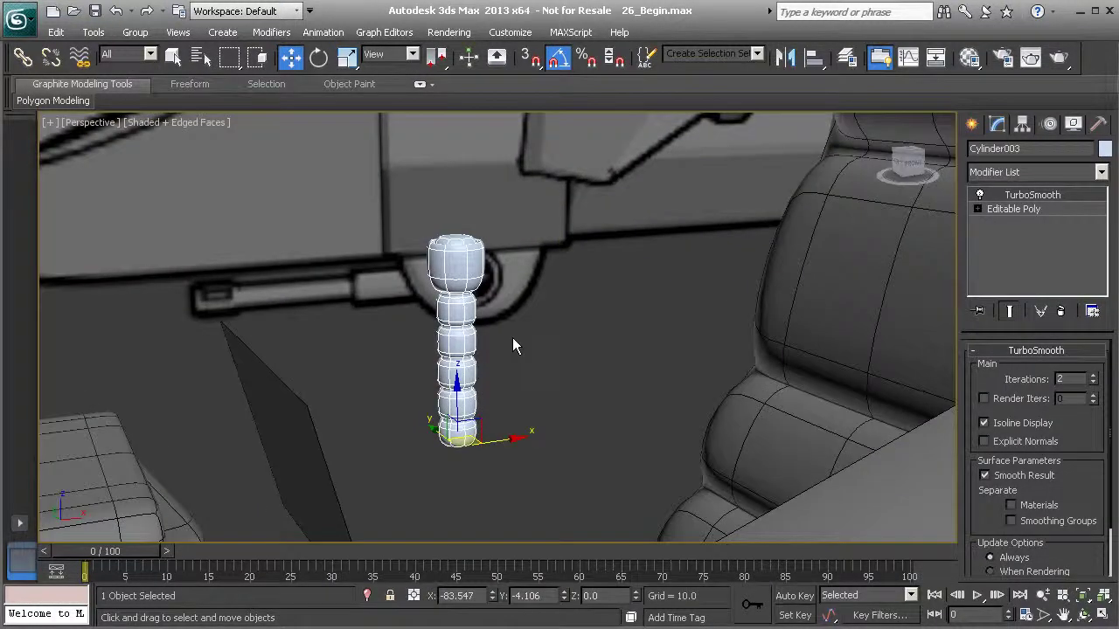
pyautogui.moveTo(464, 305); pyautogui.dragTo(481, 269, button='middle')
pyautogui.scroll(3, 500, 319)
# Return to the Editable Poly's edge level beneath TurboSmooth and show the smoothed end result while editing
pyautogui.click(1012, 209)
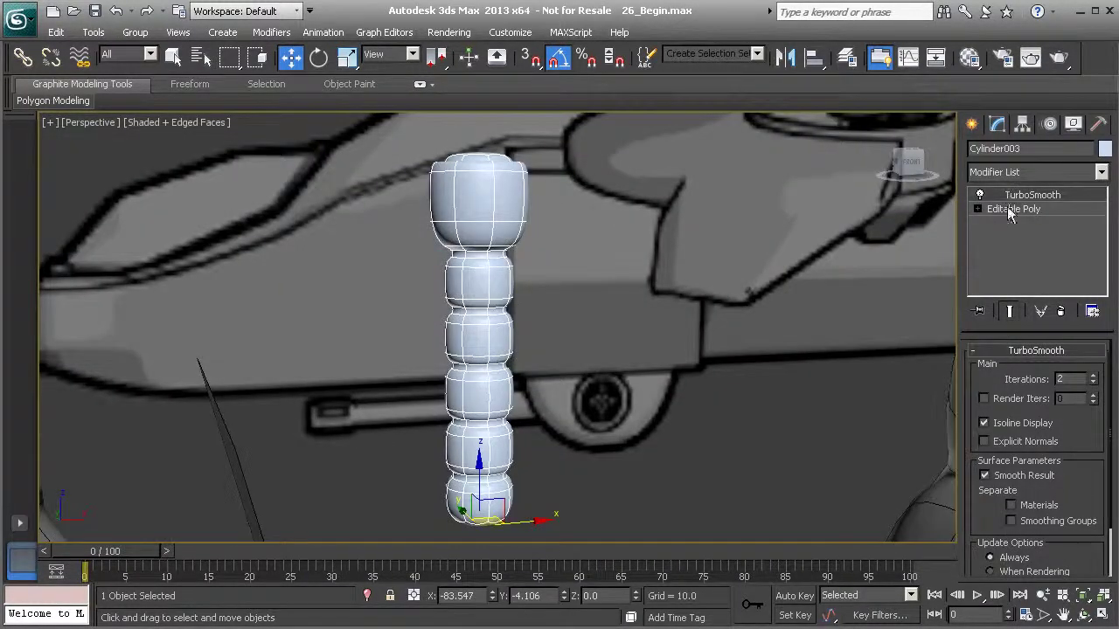
pyautogui.click(1009, 311)
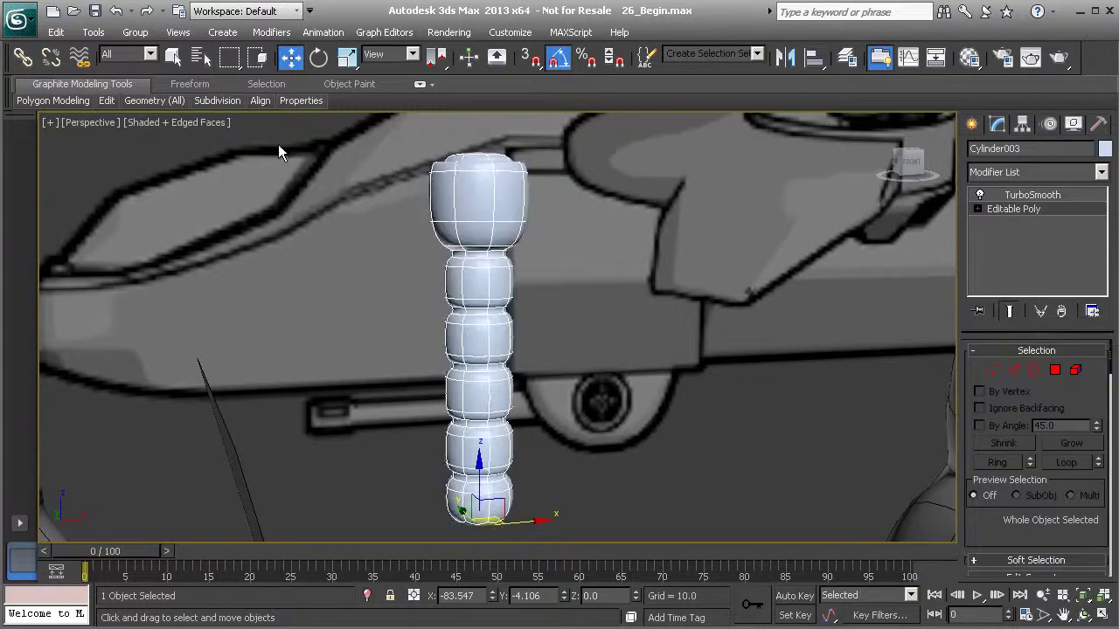
pyautogui.click(1013, 371)
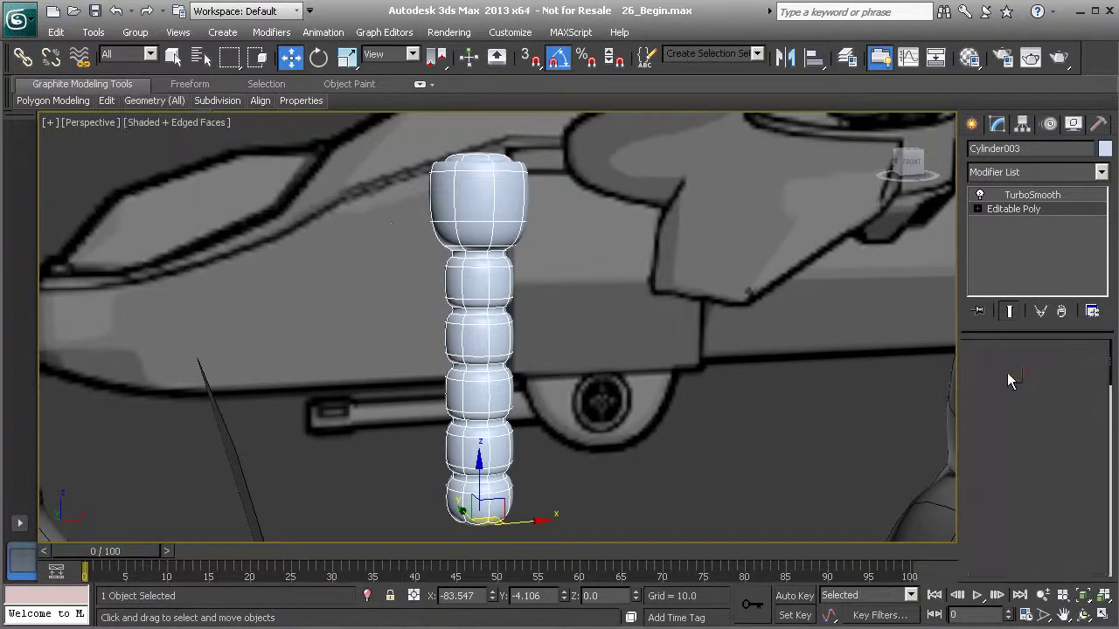
# Add SwiftLoop support loops near the upper and lower edges of the shaft segment directly below the head
pyautogui.moveTo(186, 103)
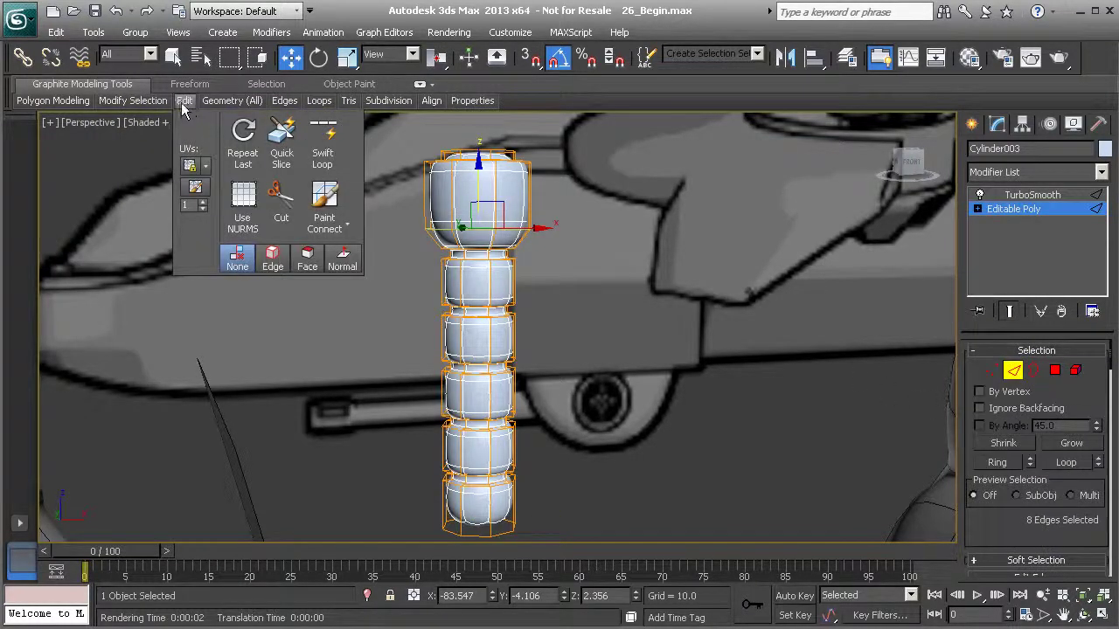
pyautogui.click(321, 151)
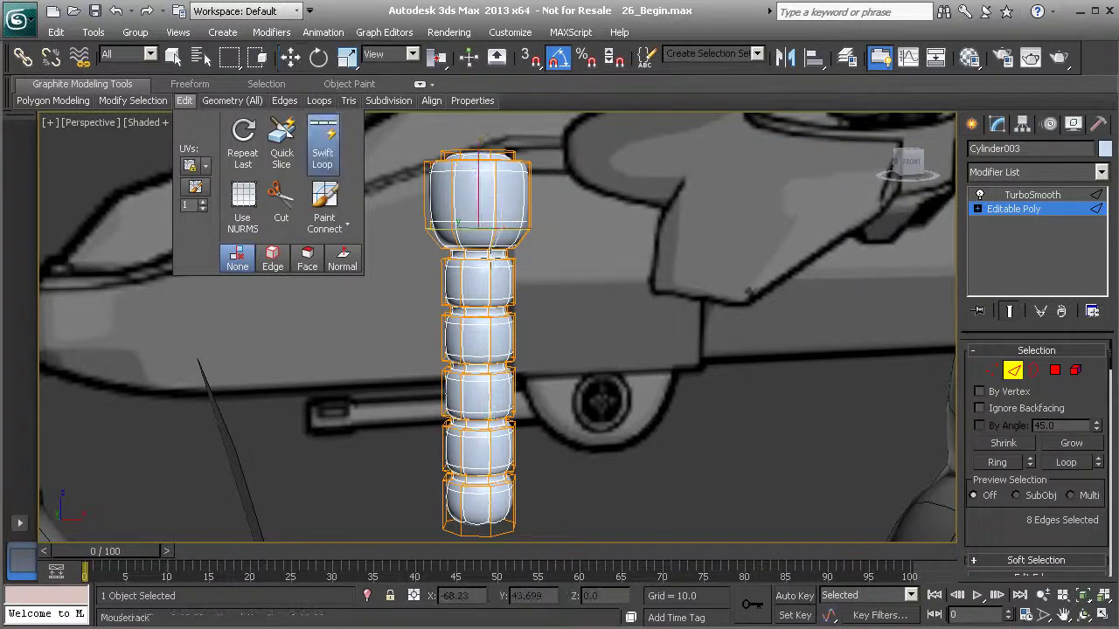
pyautogui.moveTo(483, 233); pyautogui.dragTo(433, 221, button='middle')
pyautogui.scroll(4, 455, 259)
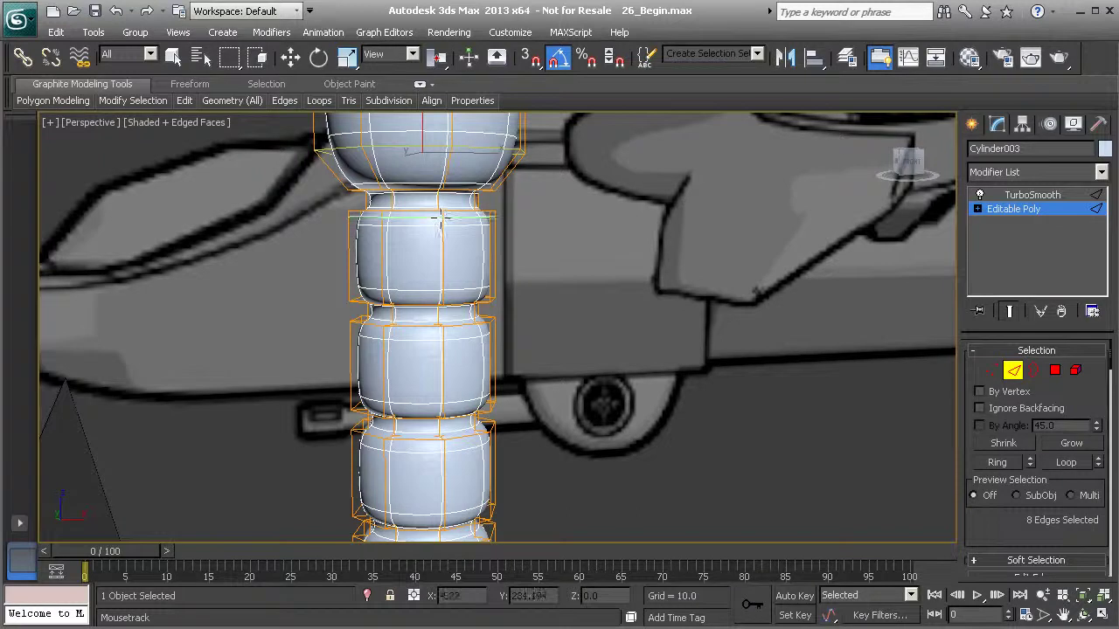
pyautogui.click(442, 220)
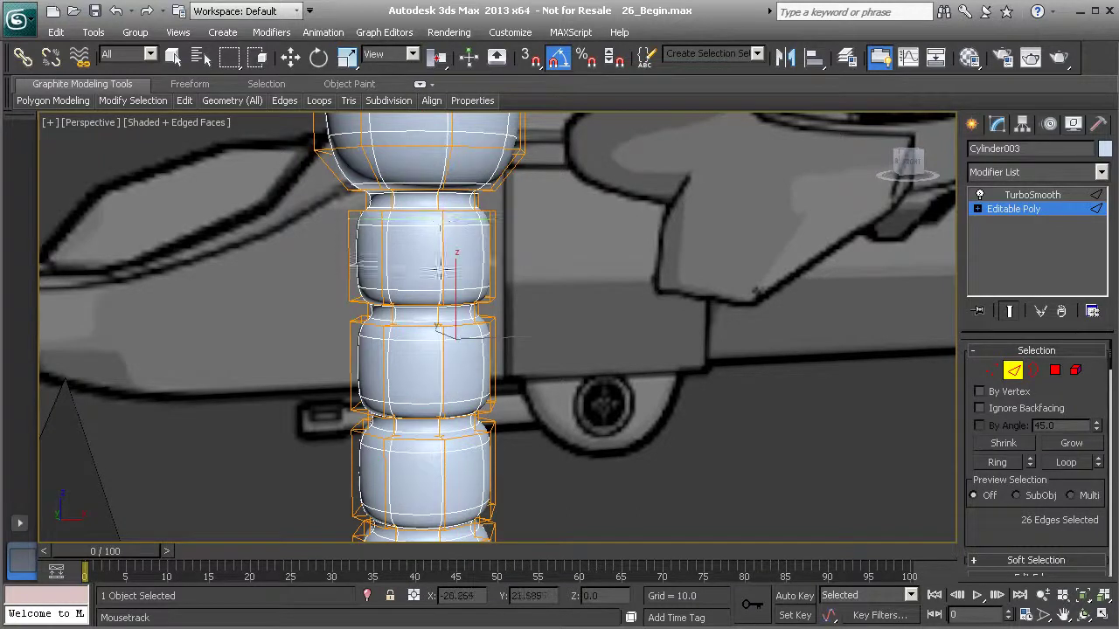
pyautogui.click(444, 220)
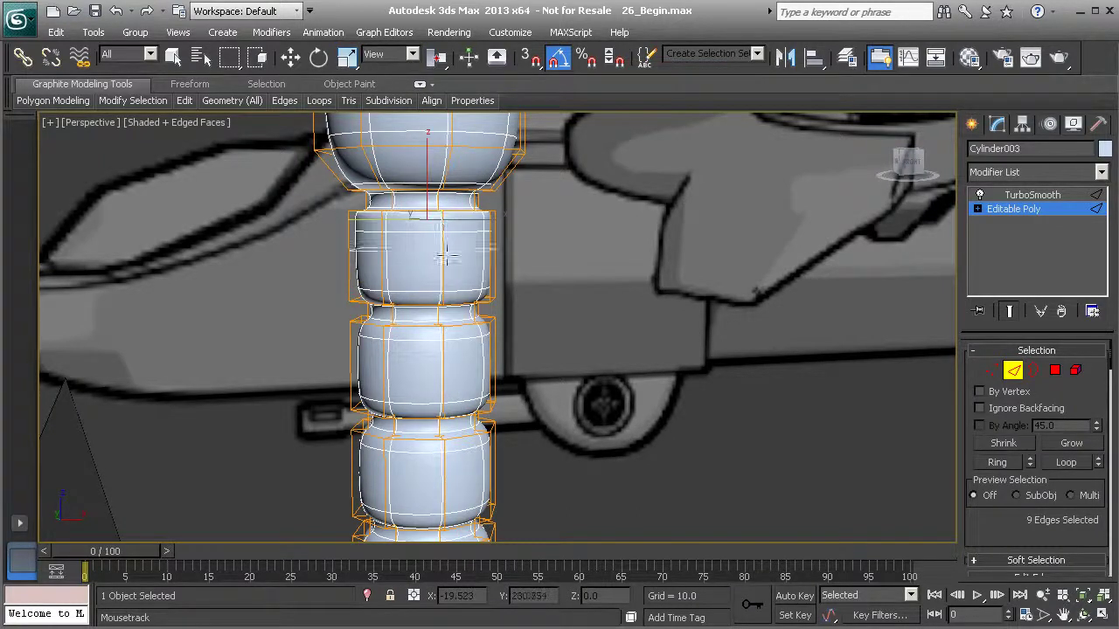
pyautogui.click(442, 295)
# Add support loops near the upper and lower edges of the remaining shaft segments down to the base
pyautogui.moveTo(440, 313); pyautogui.dragTo(437, 242, button='middle')
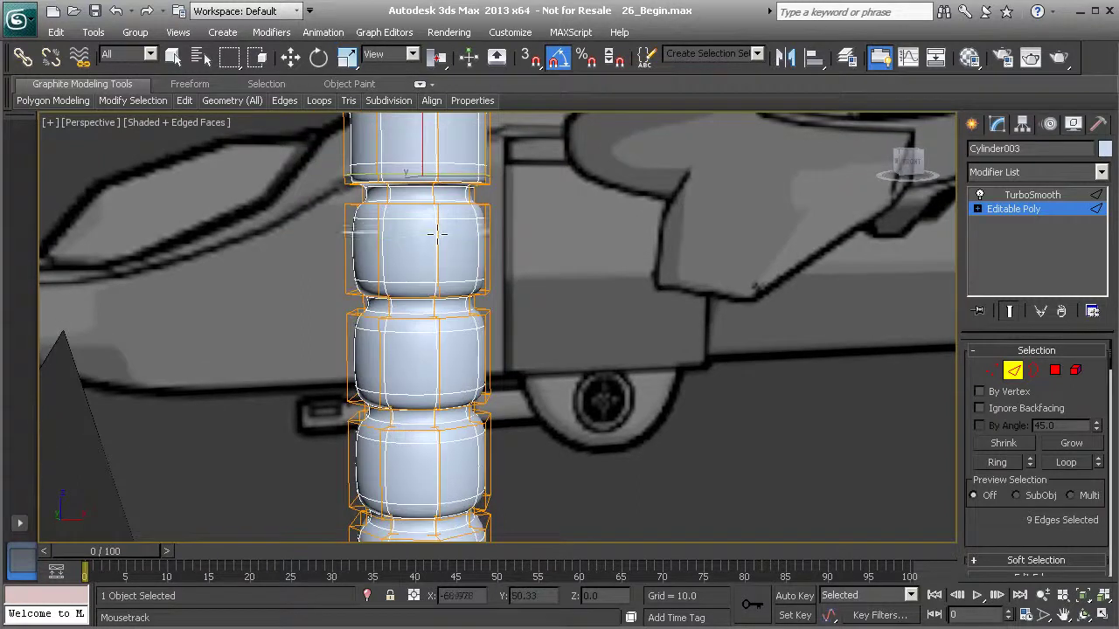
pyautogui.click(437, 213)
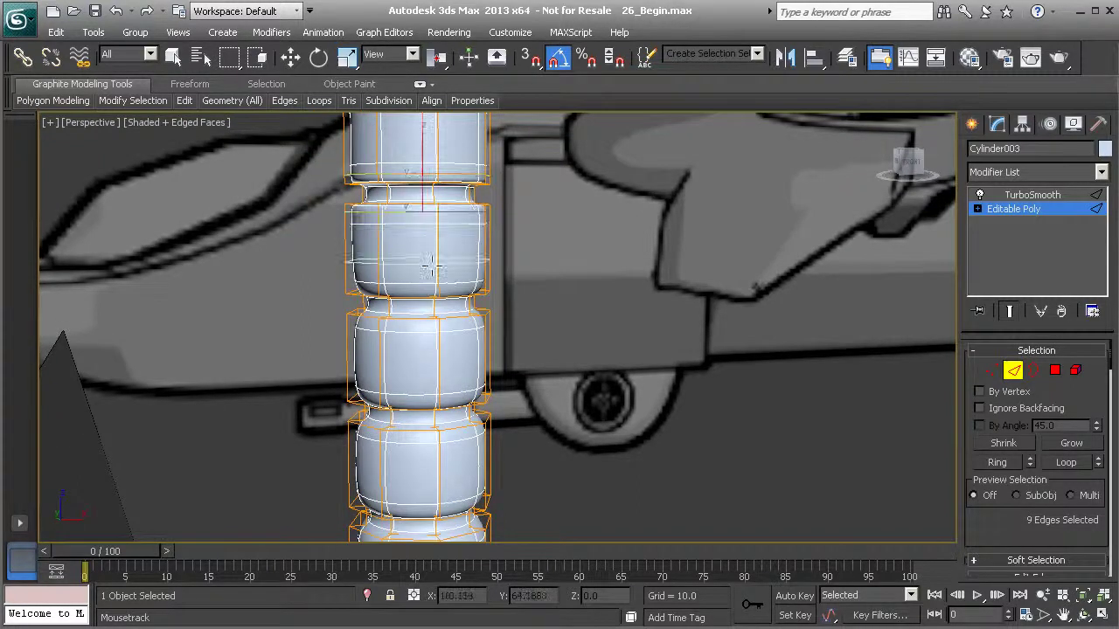
pyautogui.moveTo(431, 285); pyautogui.dragTo(436, 238, button='middle')
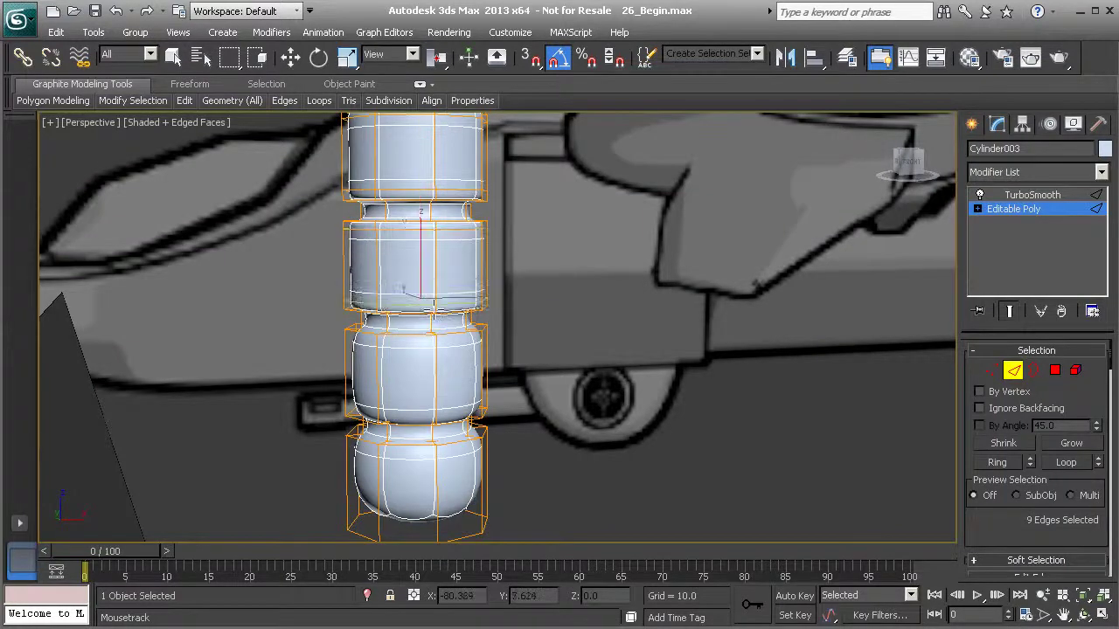
pyautogui.moveTo(435, 297); pyautogui.dragTo(434, 249, button='middle')
pyautogui.click(435, 225)
pyautogui.click(435, 229)
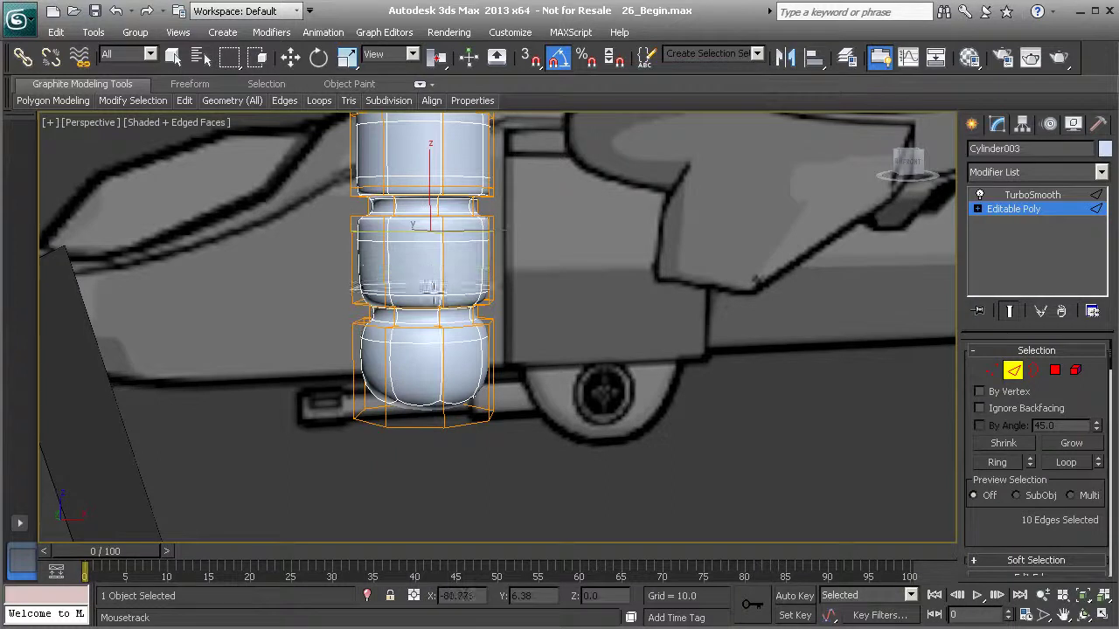
pyautogui.moveTo(430, 291); pyautogui.dragTo(435, 257, button='middle')
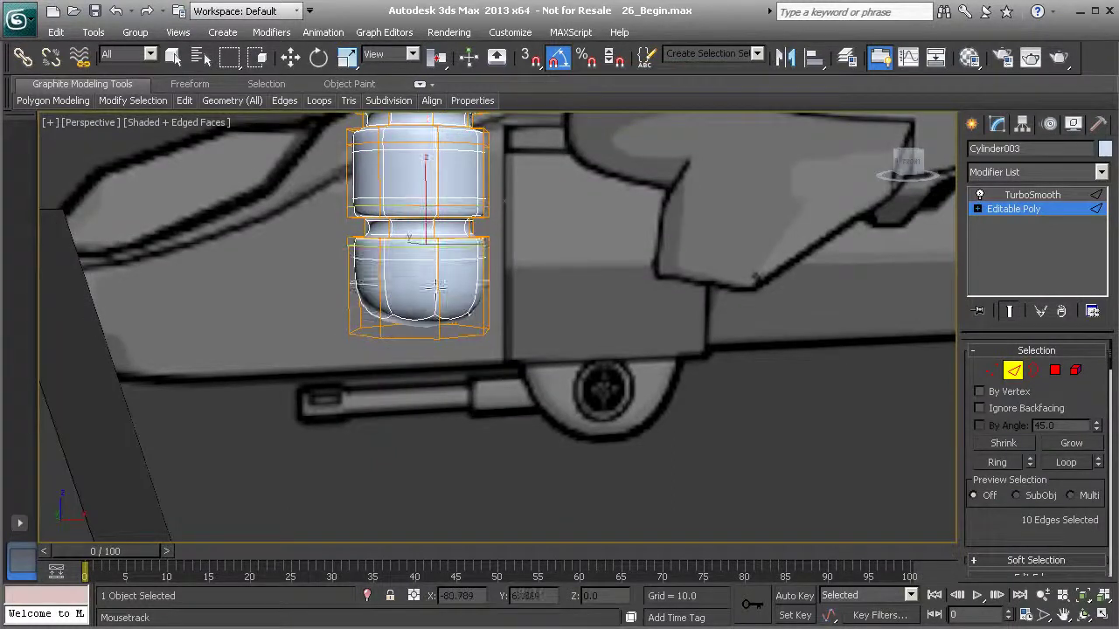
# Add support loops just below the head's top rim and around the lower edge where it starts to taper
pyautogui.scroll(-4, 429, 245)
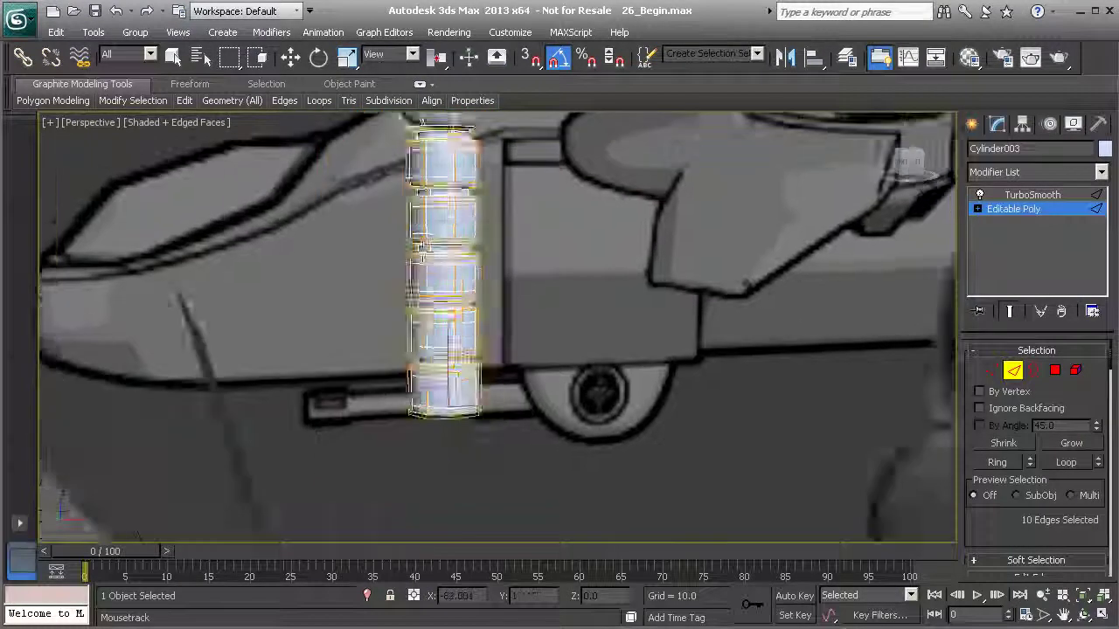
pyautogui.moveTo(430, 229); pyautogui.dragTo(429, 253, button='middle')
pyautogui.scroll(3, 427, 257)
pyautogui.scroll(5, 425, 266)
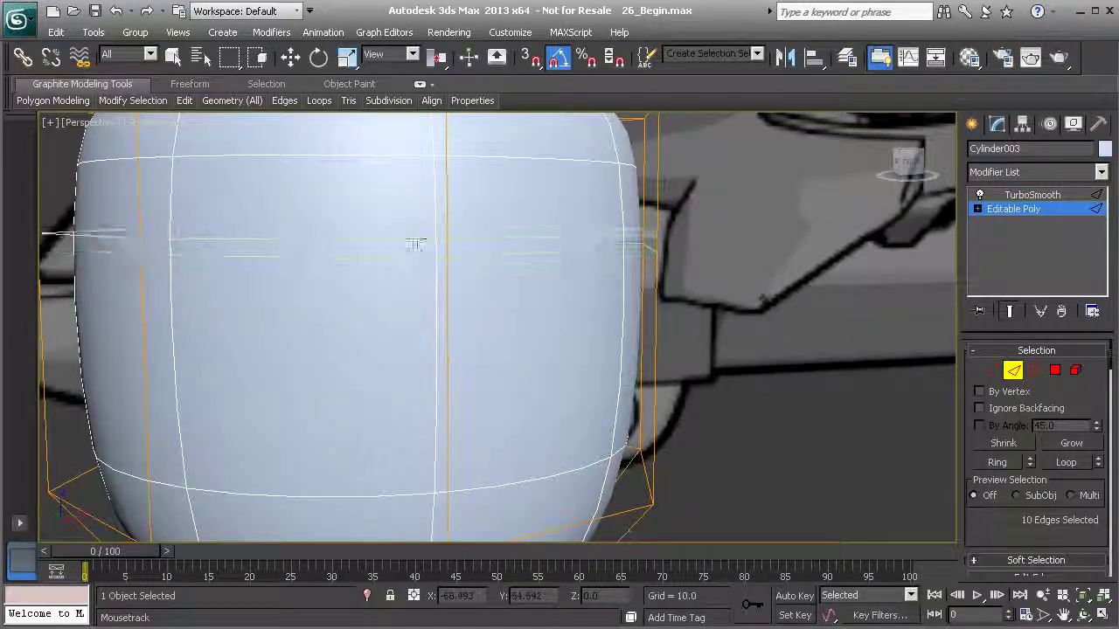
pyautogui.scroll(-3, 422, 253)
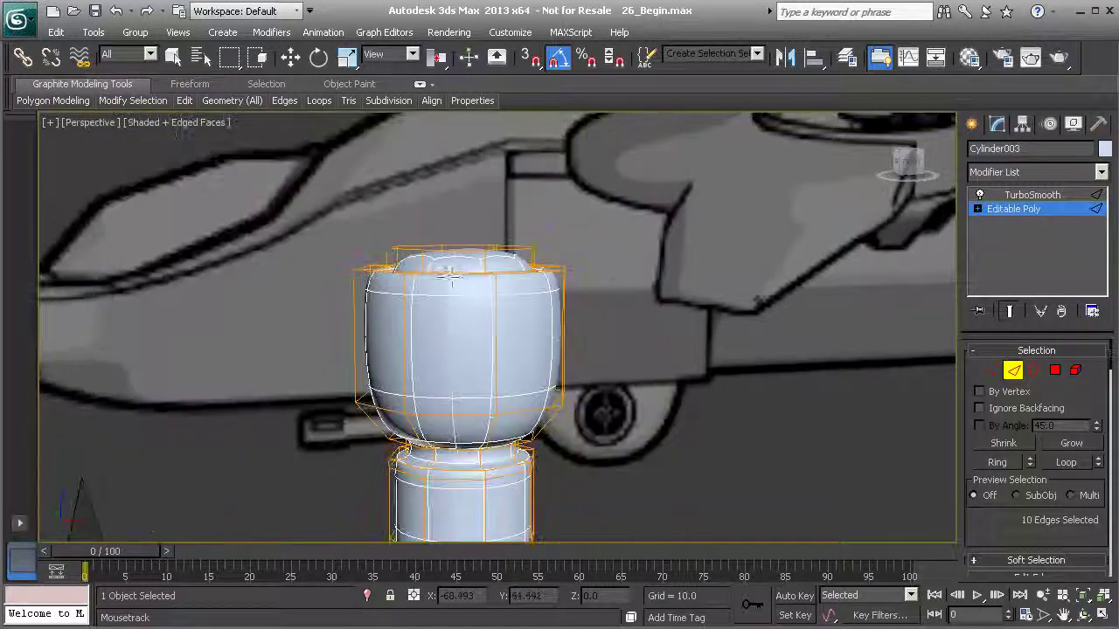
pyautogui.click(496, 293)
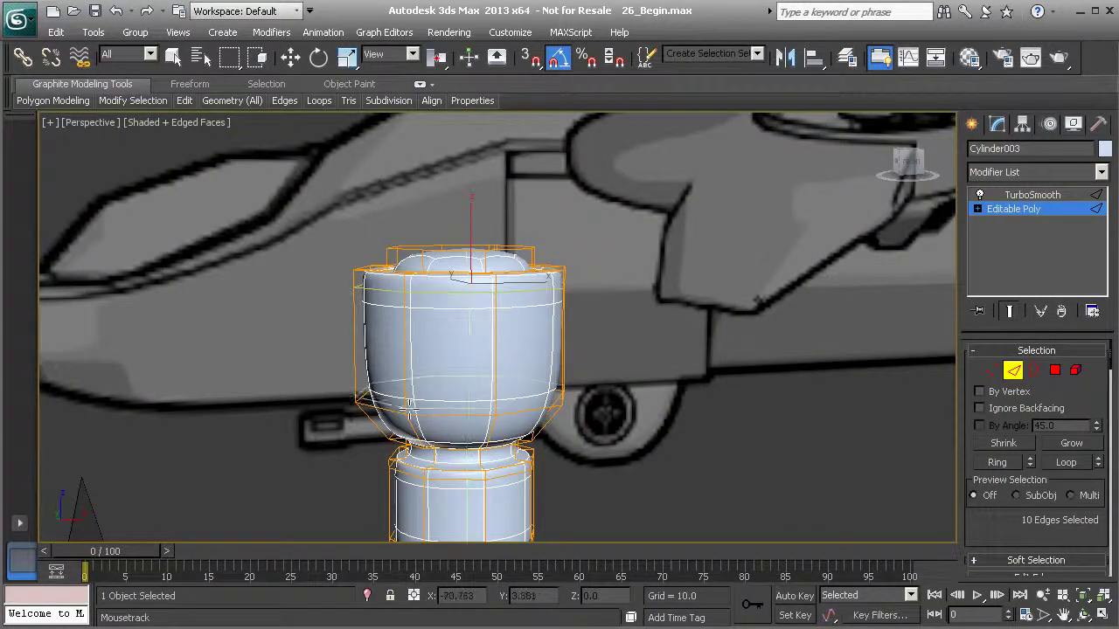
pyautogui.click(374, 400)
pyautogui.moveTo(422, 459); pyautogui.dragTo(400, 253, button='middle')
pyautogui.click(411, 337)
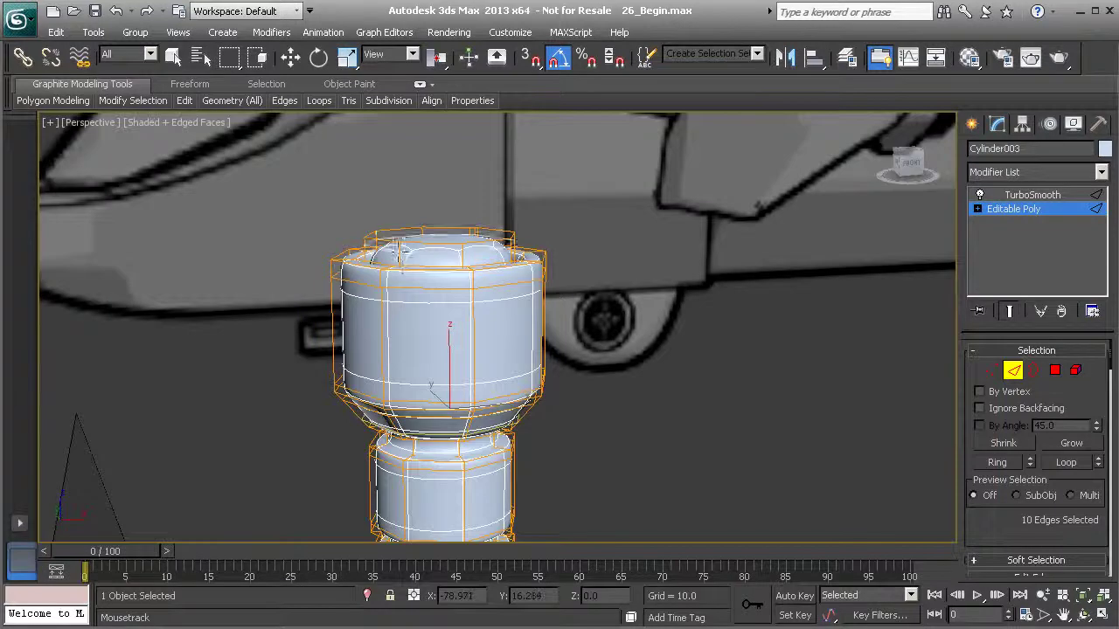
# Add a support loop around the side of the raised cap, just below its top edge
pyautogui.doubleClick(399, 252)
pyautogui.keyDown('alt'); pyautogui.moveTo(400, 252); pyautogui.dragTo(654, 248, button='middle'); pyautogui.keyUp('alt')
pyautogui.scroll(5, 559, 295)
pyautogui.moveTo(559, 294); pyautogui.dragTo(483, 236, button='middle')
pyautogui.scroll(-5, 480, 347)
pyautogui.scroll(8, 514, 239)
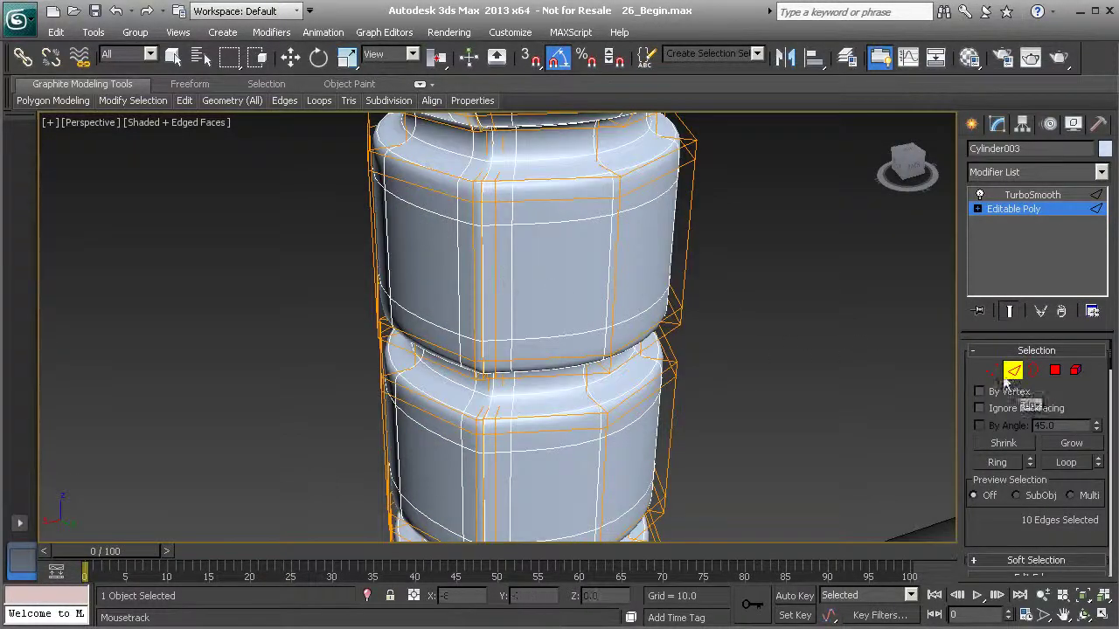
# Select and remove the two extra vertical edge loops running along the length of the cylinder, including their vertices
pyautogui.press('w')
pyautogui.doubleClick(496, 253)
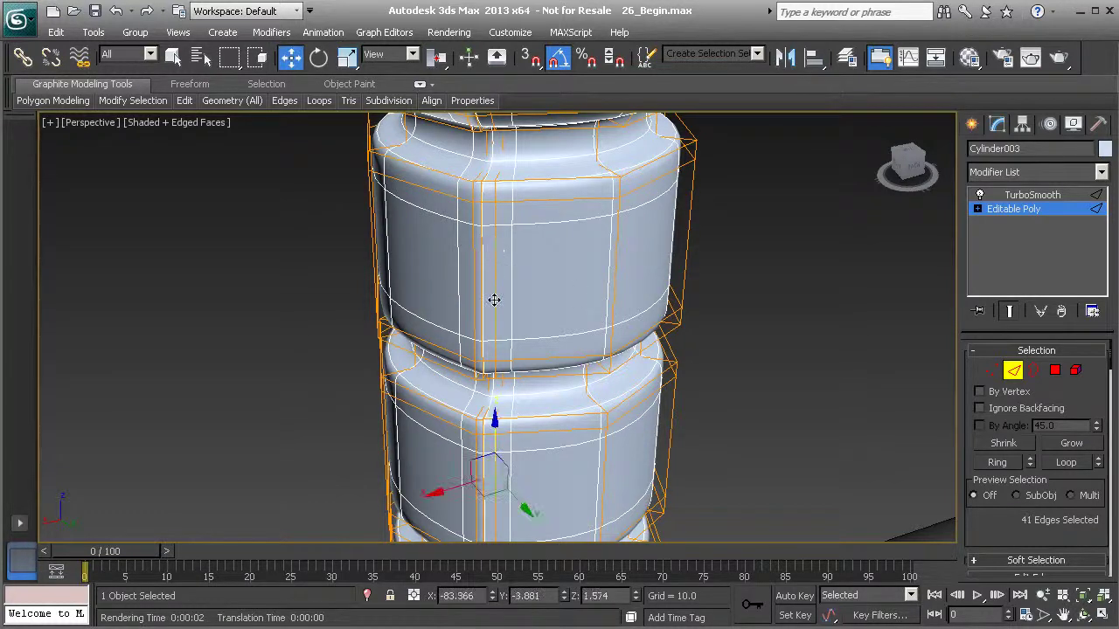
pyautogui.scroll(-8, 492, 272)
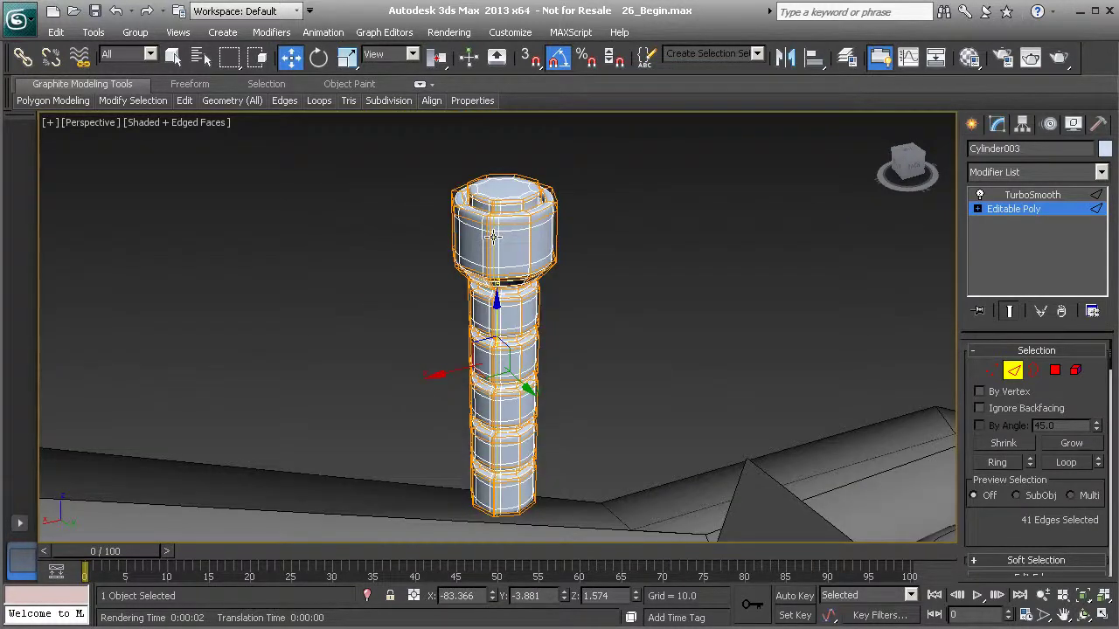
pyautogui.scroll(10, 492, 236)
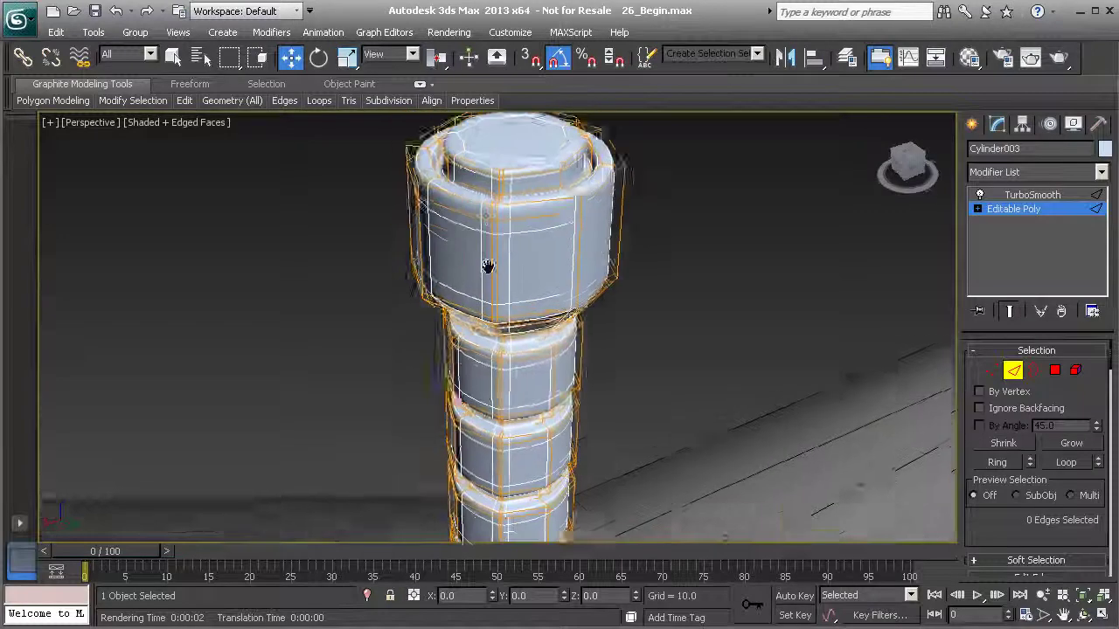
pyautogui.scroll(2, 499, 341)
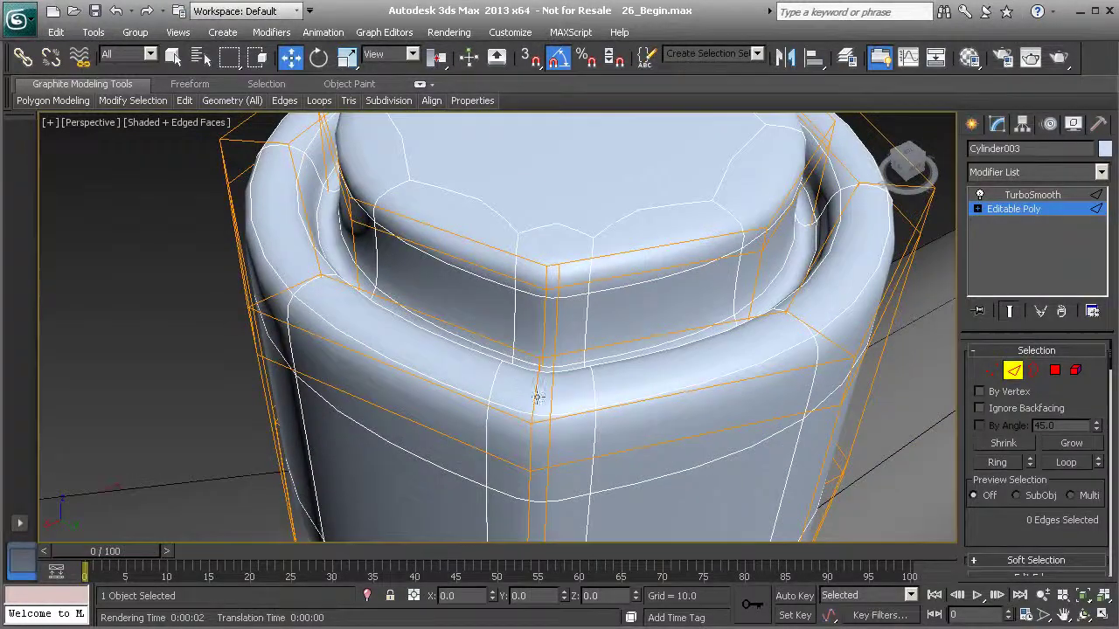
pyautogui.scroll(-5, 537, 356)
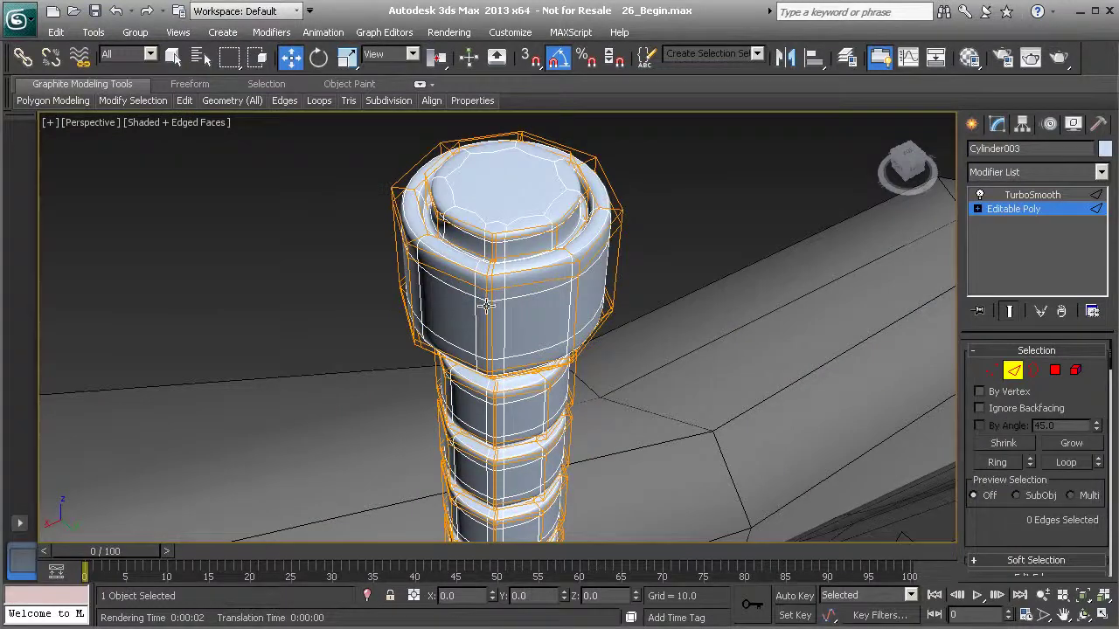
pyautogui.doubleClick(489, 302)
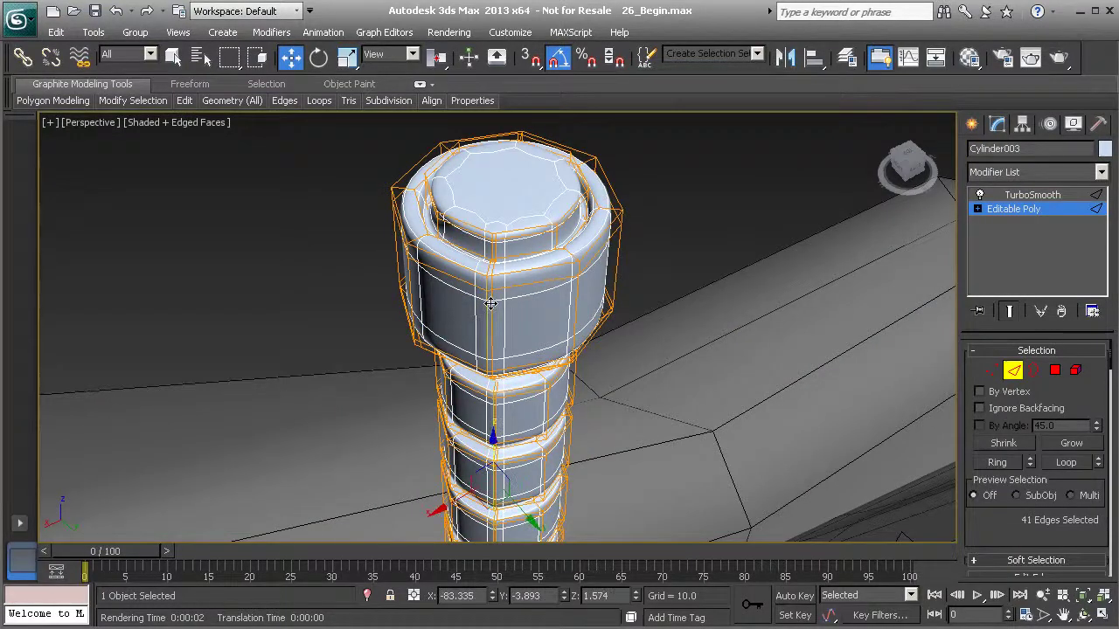
pyautogui.hotkey('ctrl', 'BackSpace')
# Examine the roundness of the smoothed head and raised cap from the Top view and in perspective
pyautogui.keyDown('alt'); pyautogui.moveTo(484, 255); pyautogui.dragTo(439, 310, button='middle'); pyautogui.keyUp('alt')
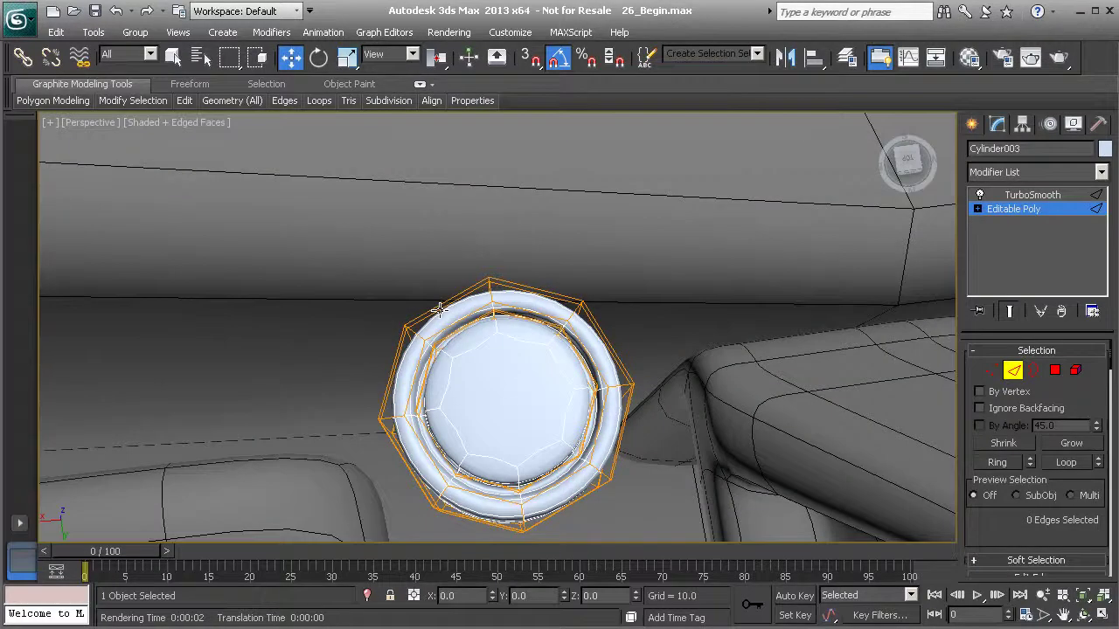
pyautogui.press('t')
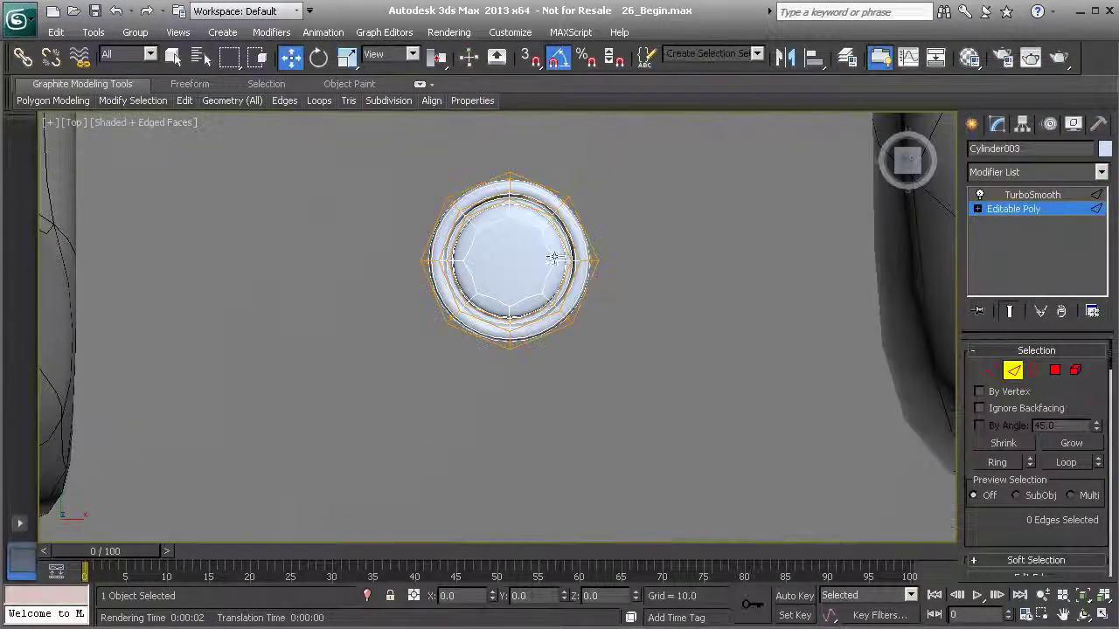
pyautogui.scroll(5, 560, 222)
pyautogui.moveTo(525, 213); pyautogui.dragTo(462, 363, button='middle')
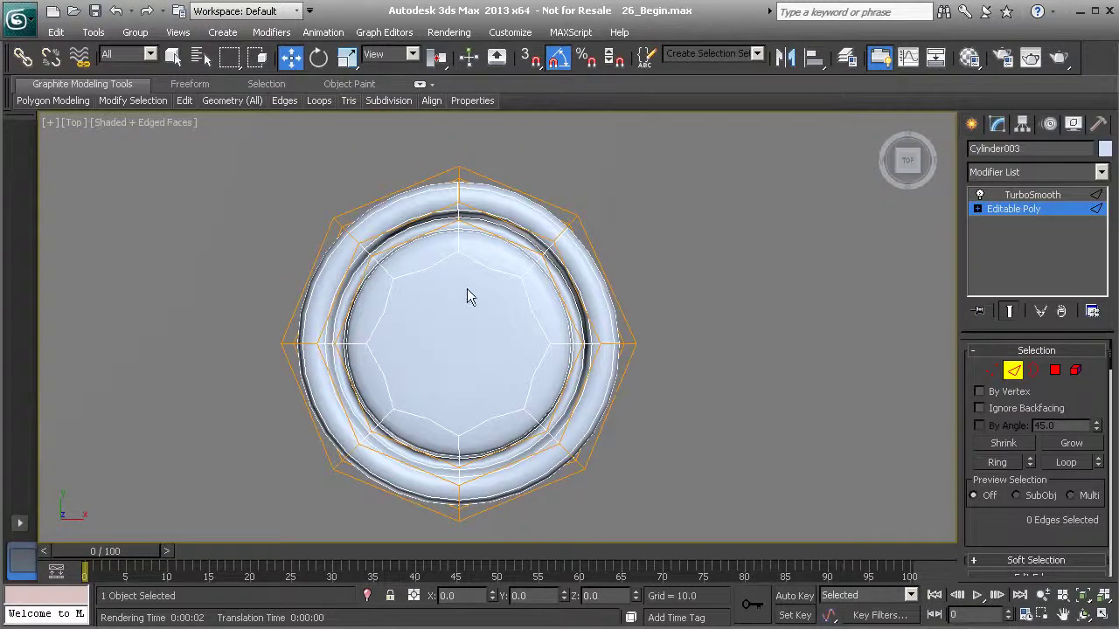
pyautogui.press('p')
pyautogui.keyDown('alt'); pyautogui.moveTo(421, 338); pyautogui.dragTo(452, 295, button='middle'); pyautogui.keyUp('alt')
pyautogui.keyDown('alt'); pyautogui.moveTo(383, 300); pyautogui.dragTo(375, 414, button='middle'); pyautogui.keyUp('alt')
pyautogui.keyDown('alt'); pyautogui.moveTo(383, 306); pyautogui.dragTo(396, 311, button='middle'); pyautogui.keyUp('alt')
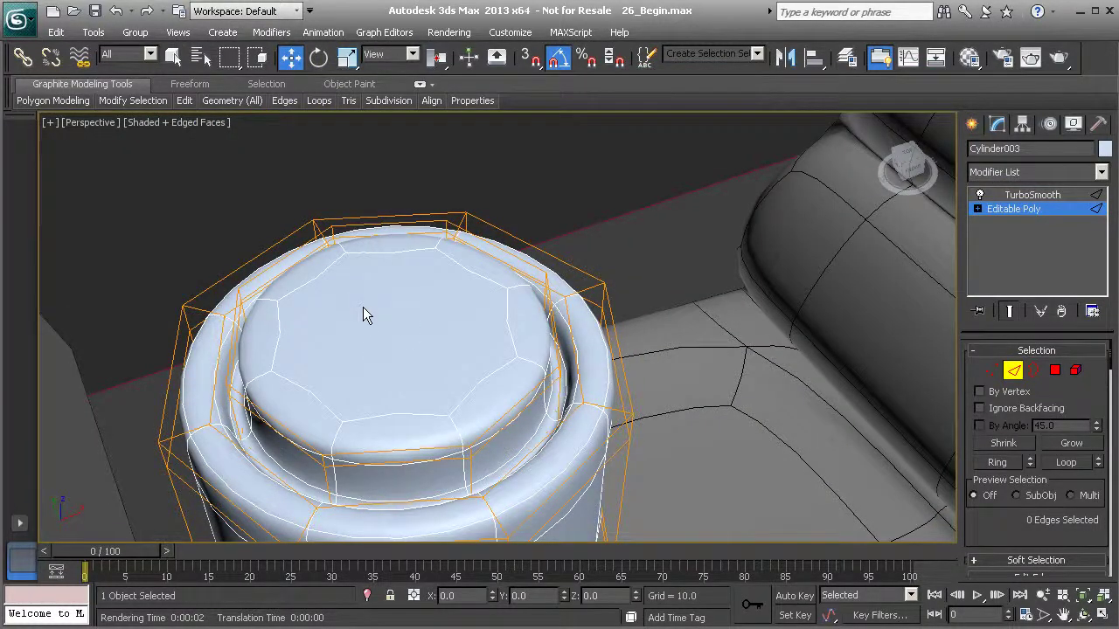
# Turn off TurboSmooth and cut an edge across the raised cap's top face between two opposite corner vertices
pyautogui.click(991, 370)
pyautogui.keyDown('alt'); pyautogui.moveTo(465, 330); pyautogui.dragTo(425, 252, button='middle'); pyautogui.keyUp('alt')
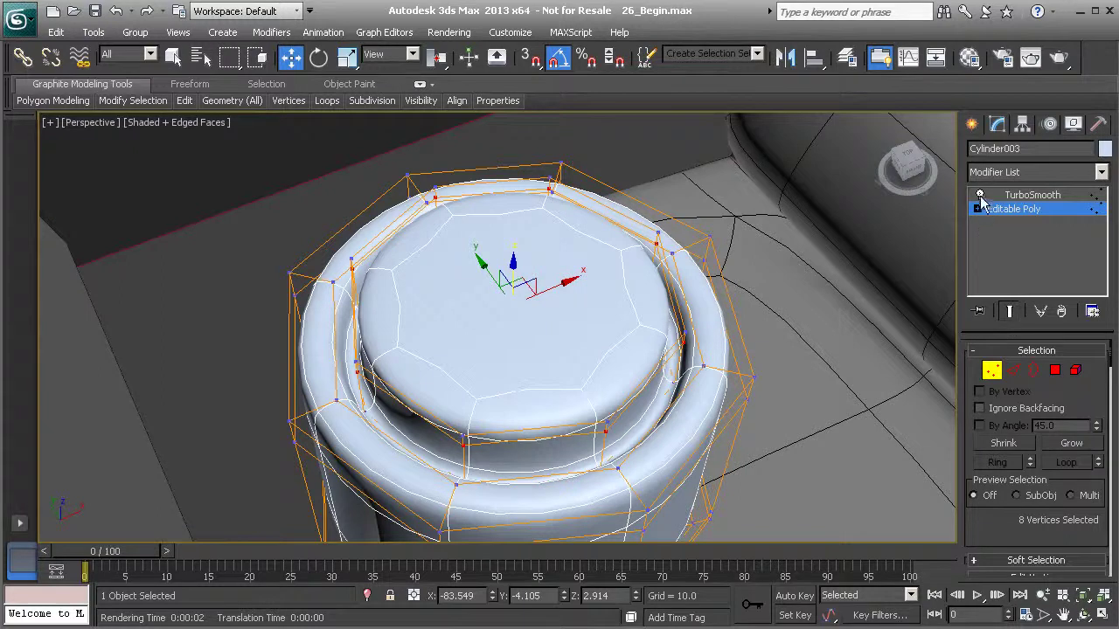
pyautogui.click(980, 195)
pyautogui.keyDown('alt'); pyautogui.moveTo(603, 273); pyautogui.dragTo(575, 302, button='middle'); pyautogui.keyUp('alt')
pyautogui.keyDown('alt'); pyautogui.moveTo(456, 288); pyautogui.dragTo(682, 331, button='middle'); pyautogui.keyUp('alt')
pyautogui.keyDown('alt'); pyautogui.moveTo(554, 317); pyautogui.dragTo(507, 357, button='middle'); pyautogui.keyUp('alt')
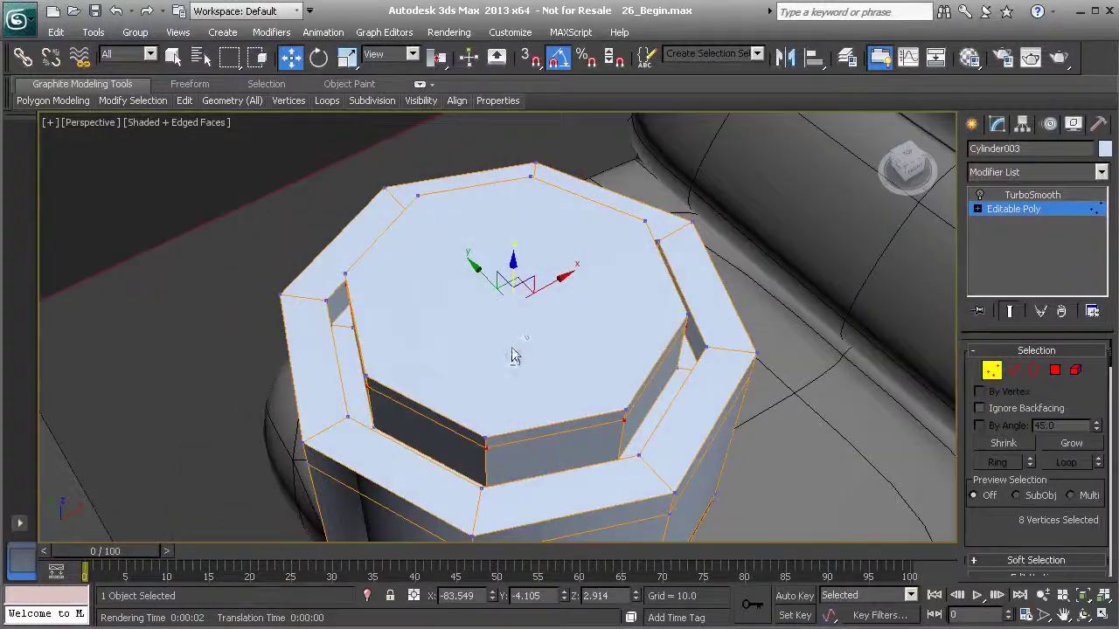
pyautogui.rightClick(523, 331)
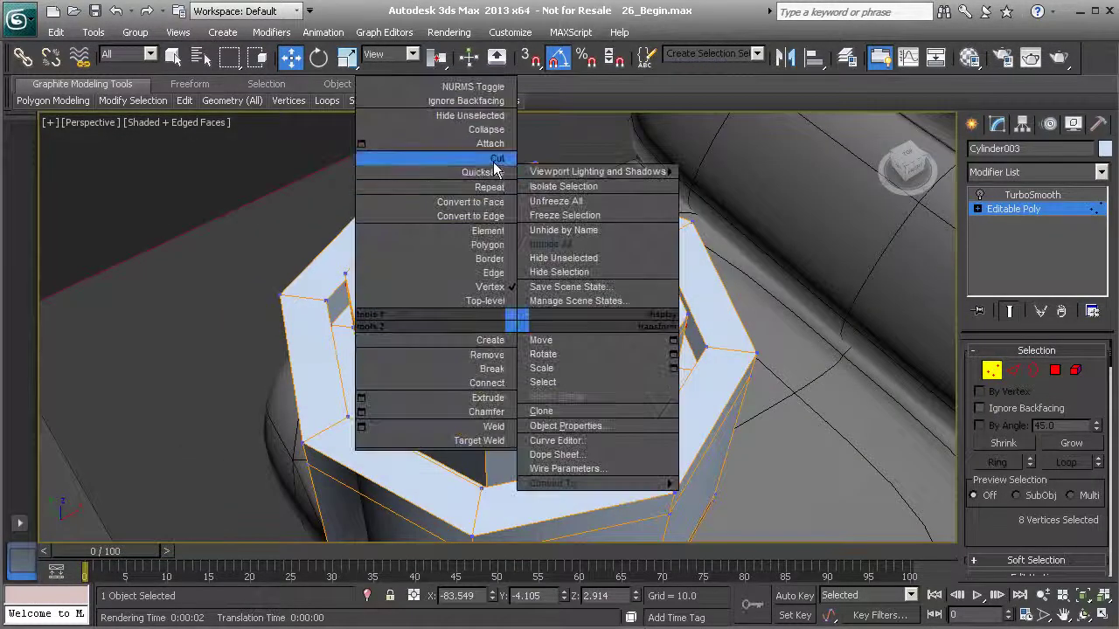
pyautogui.click(494, 159)
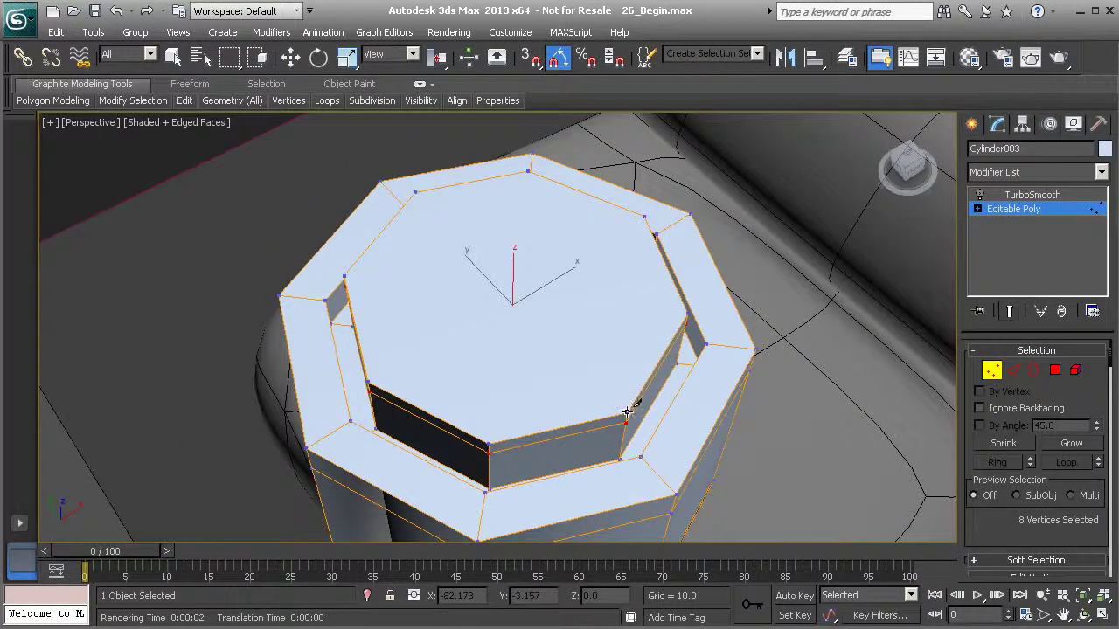
pyautogui.click(627, 412)
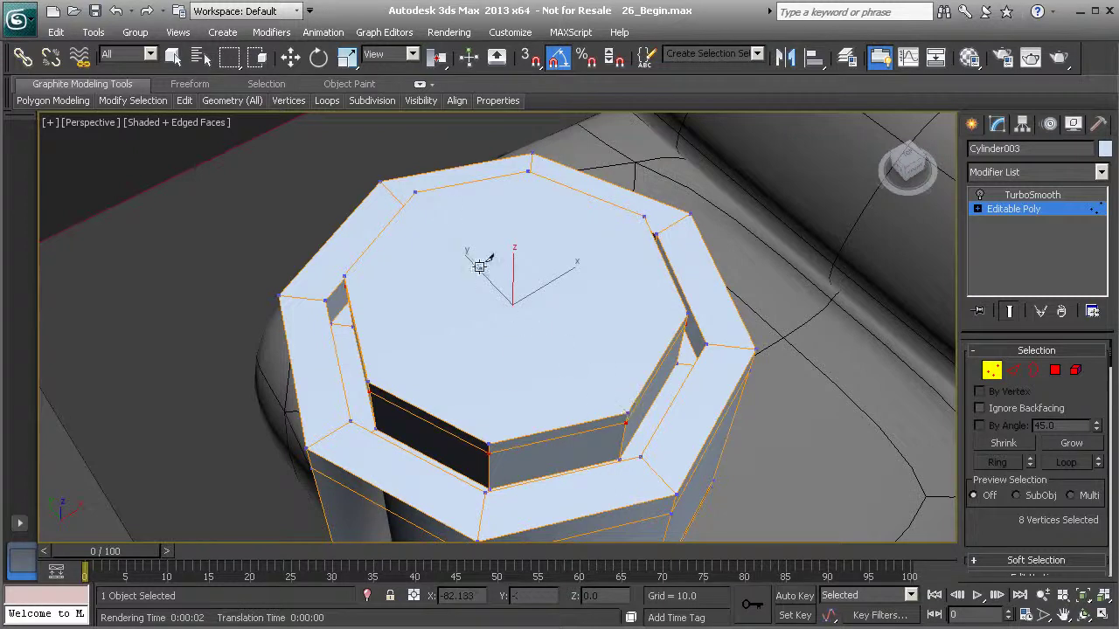
pyautogui.click(416, 193)
pyautogui.rightClick(462, 244)
# Cut a second edge across the cap's top face between opposite corners, crossing the first cut at the centre
pyautogui.keyDown('alt'); pyautogui.moveTo(440, 295); pyautogui.dragTo(486, 312, button='middle'); pyautogui.keyUp('alt')
pyautogui.click(420, 414)
pyautogui.click(595, 189)
pyautogui.keyDown('alt'); pyautogui.moveTo(600, 262); pyautogui.dragTo(604, 394, button='middle'); pyautogui.keyUp('alt')
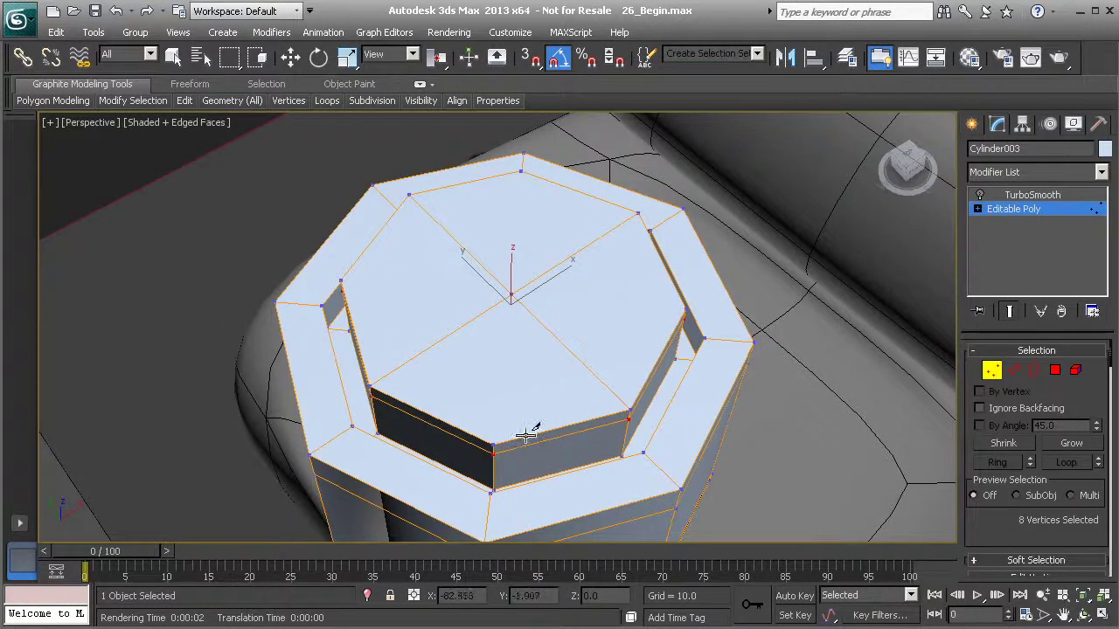
pyautogui.keyDown('alt'); pyautogui.moveTo(509, 334); pyautogui.dragTo(585, 317, button='middle'); pyautogui.keyUp('alt')
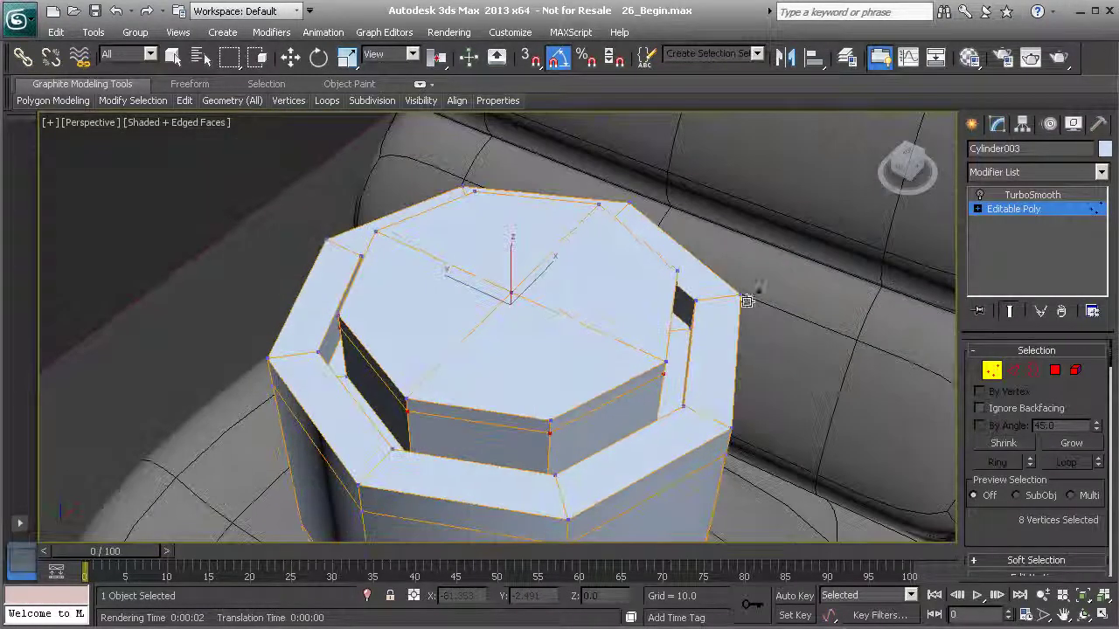
# Select all vertices of the cylinder and turn TurboSmooth back on
pyautogui.click(993, 372)
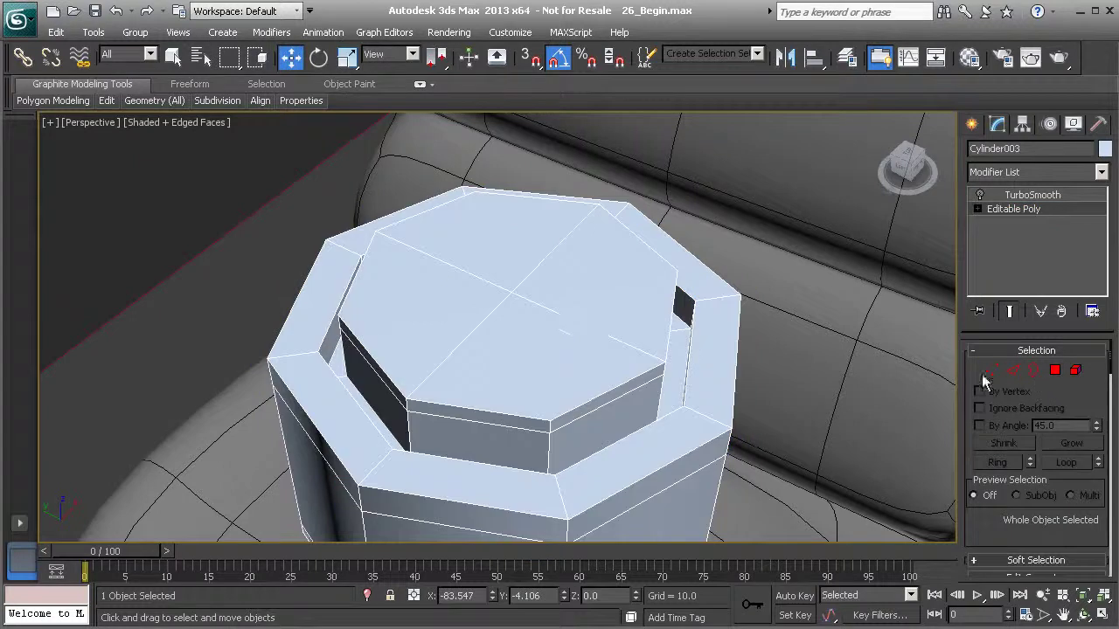
pyautogui.click(993, 372)
pyautogui.keyDown('alt'); pyautogui.moveTo(572, 317); pyautogui.dragTo(516, 310, button='middle'); pyautogui.keyUp('alt')
pyautogui.moveTo(226, 150); pyautogui.dragTo(572, 367)
pyautogui.scroll(-10, 564, 402)
pyautogui.moveTo(388, 262); pyautogui.dragTo(609, 510)
pyautogui.keyDown('alt'); pyautogui.moveTo(577, 467); pyautogui.dragTo(565, 485, button='middle'); pyautogui.keyUp('alt')
pyautogui.scroll(5, 564, 449)
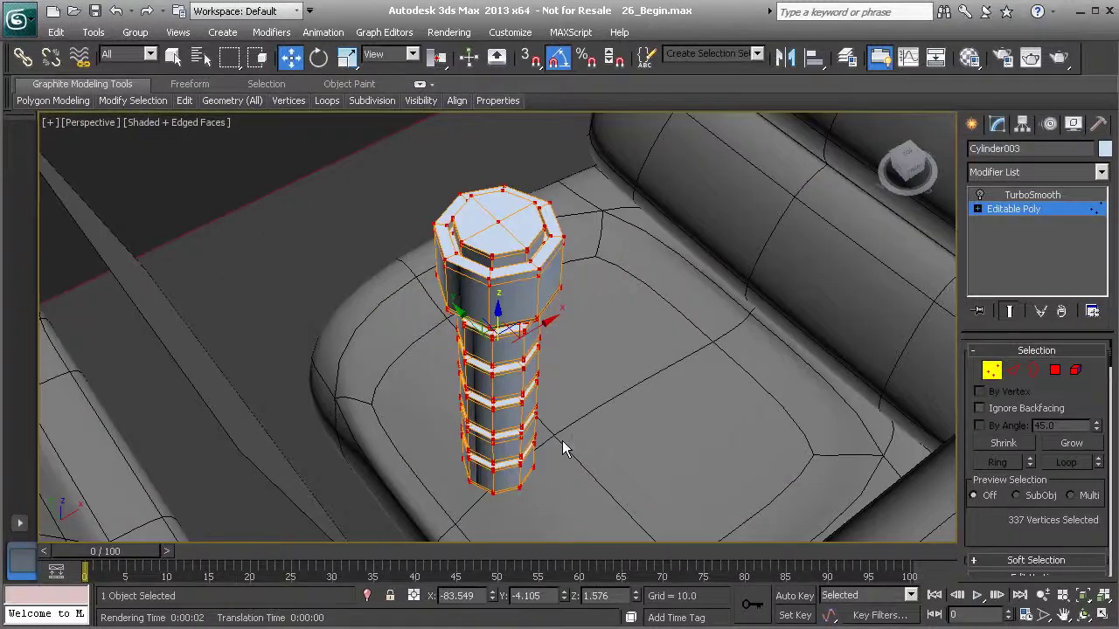
pyautogui.scroll(8, 495, 384)
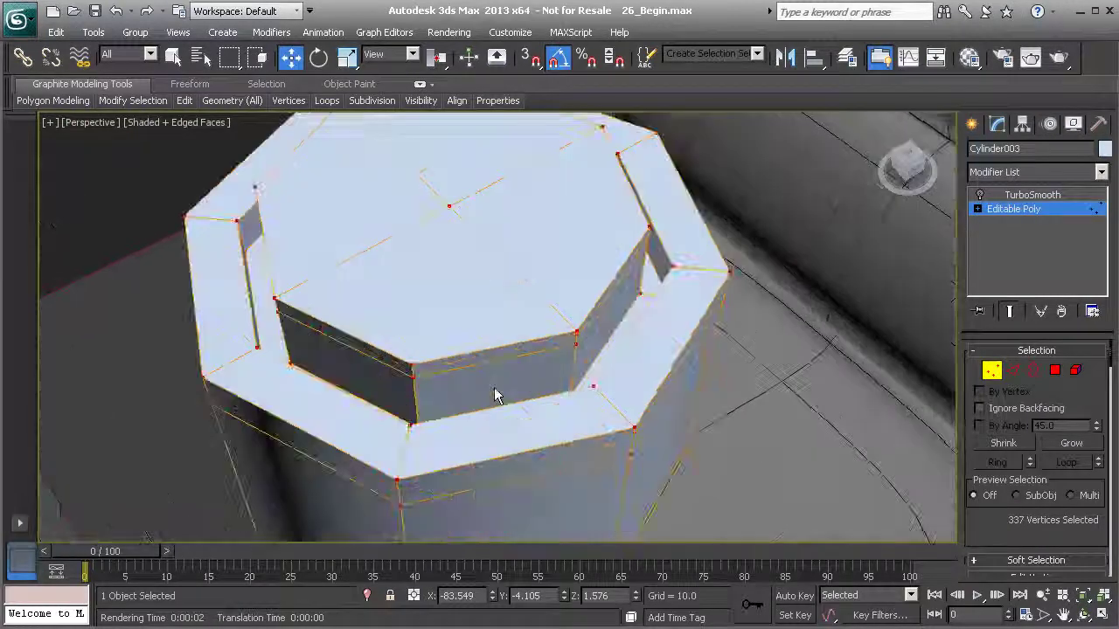
pyautogui.moveTo(495, 392); pyautogui.dragTo(503, 384, button='middle')
pyautogui.moveTo(997, 528); pyautogui.dragTo(997, 507)
pyautogui.click(980, 196)
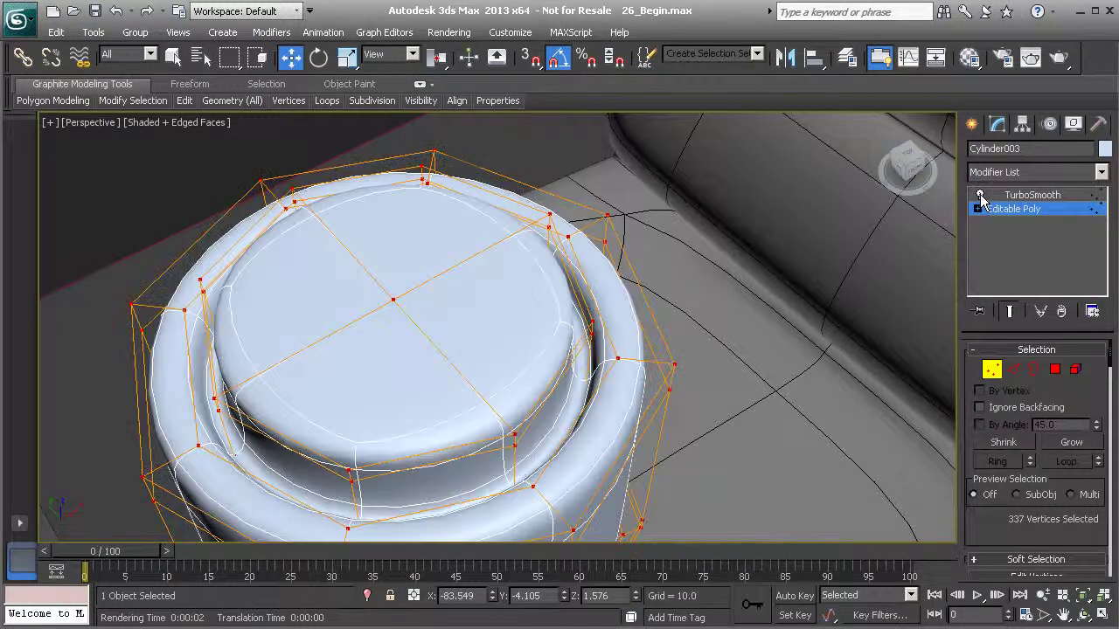
pyautogui.keyDown('alt'); pyautogui.moveTo(643, 328); pyautogui.dragTo(527, 405, button='middle'); pyautogui.keyUp('alt')
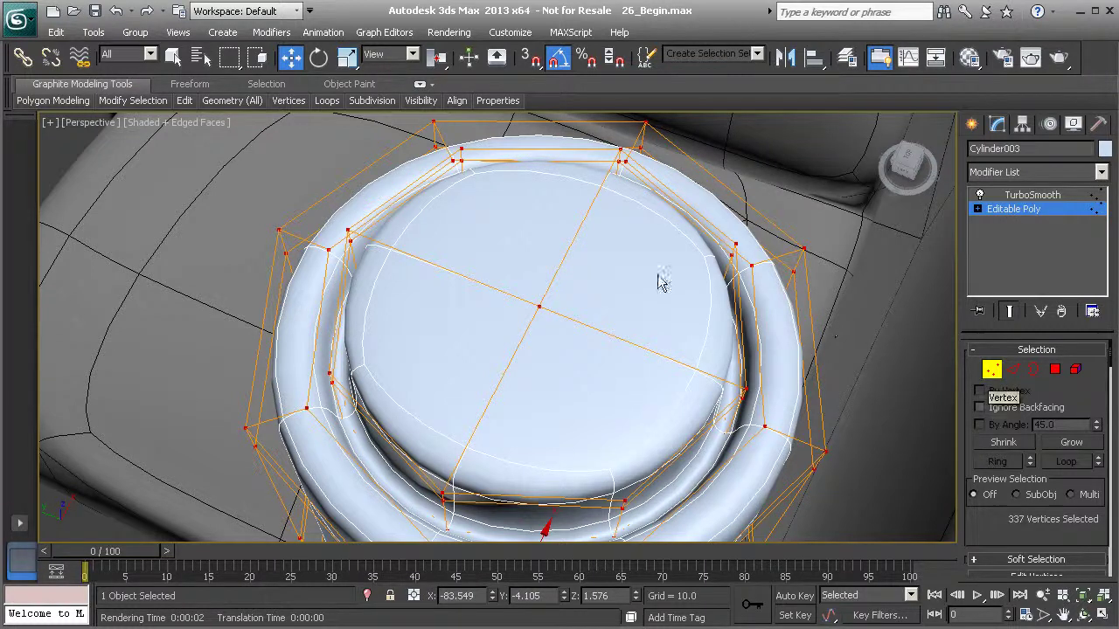
# Try welding all the selected vertices with the weld threshold lowered to 0.01
pyautogui.scroll(-5, 1063, 413)
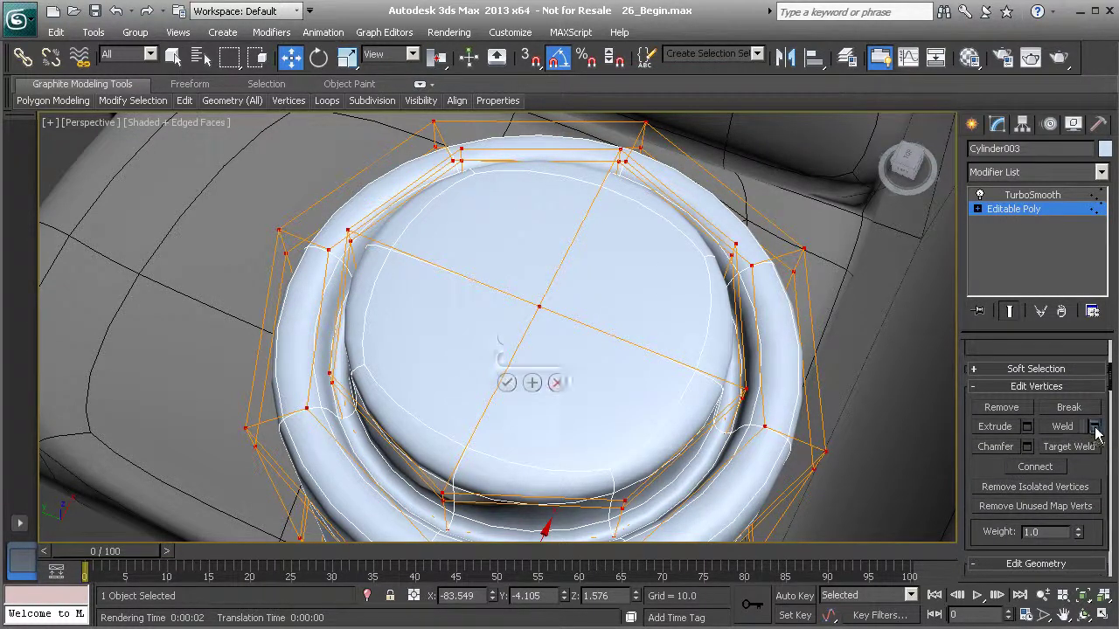
pyautogui.click(1093, 426)
pyautogui.keyDown('alt'); pyautogui.moveTo(457, 350); pyautogui.dragTo(527, 339, button='middle'); pyautogui.keyUp('alt')
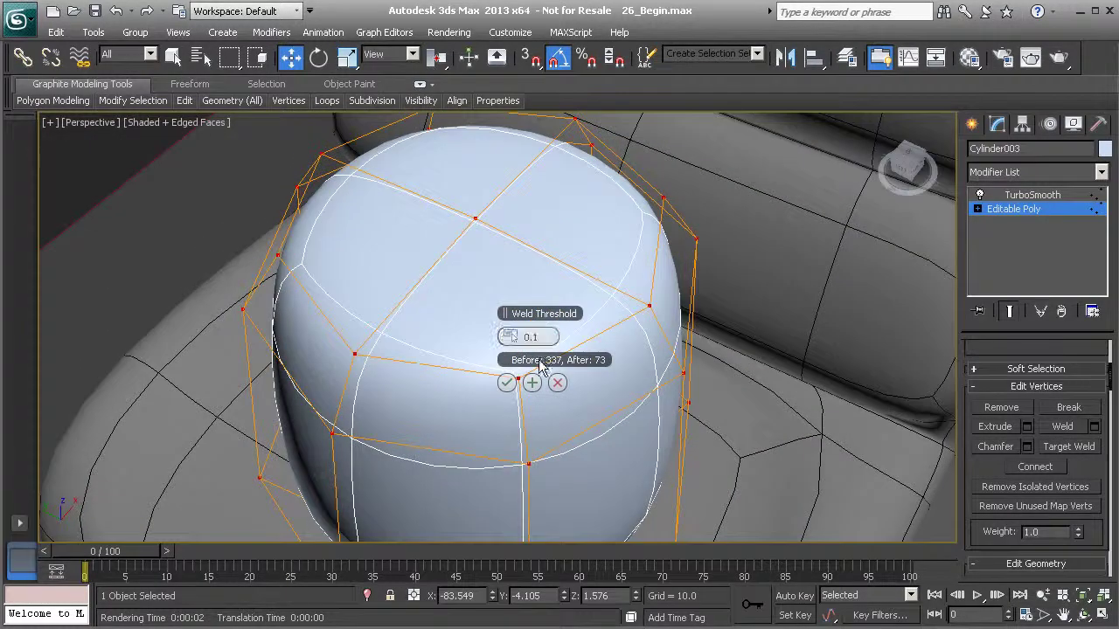
pyautogui.scroll(-5, 407, 314)
pyautogui.scroll(4, 426, 325)
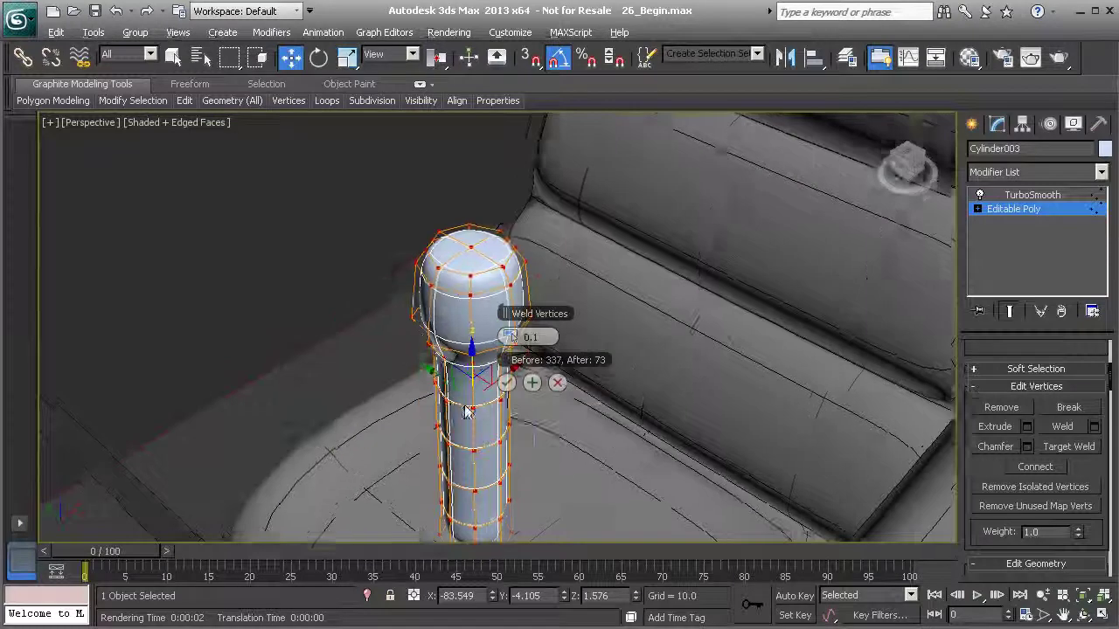
pyautogui.moveTo(514, 337); pyautogui.dragTo(509, 341)
pyautogui.click(508, 341)
pyautogui.click(508, 340)
pyautogui.click(507, 340)
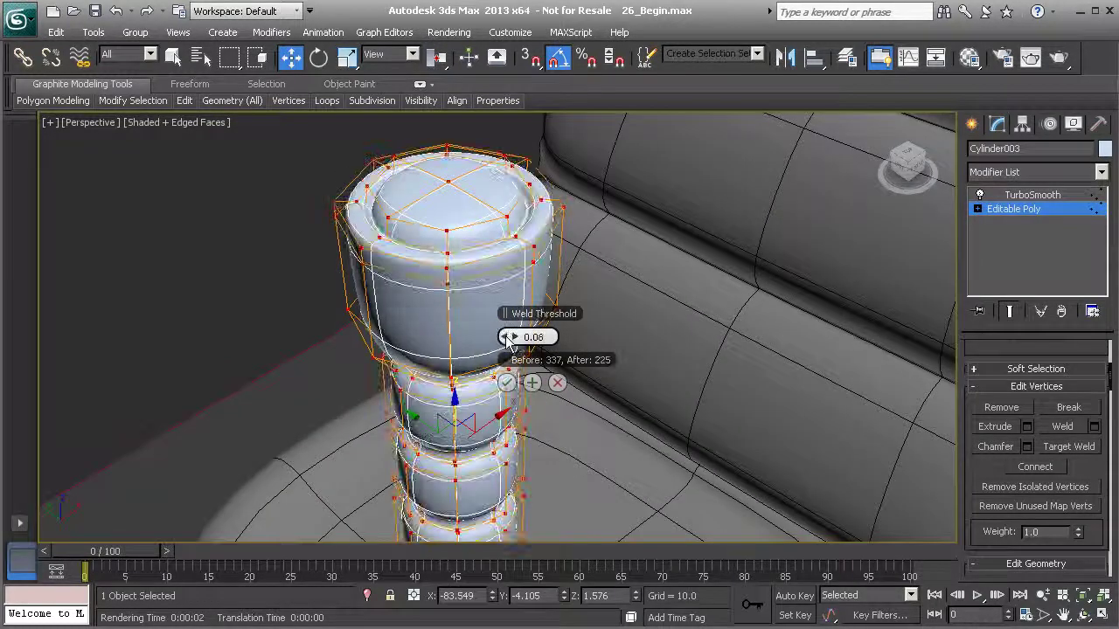
pyautogui.click(508, 341)
pyautogui.click(508, 341)
pyautogui.click(508, 340)
pyautogui.click(507, 341)
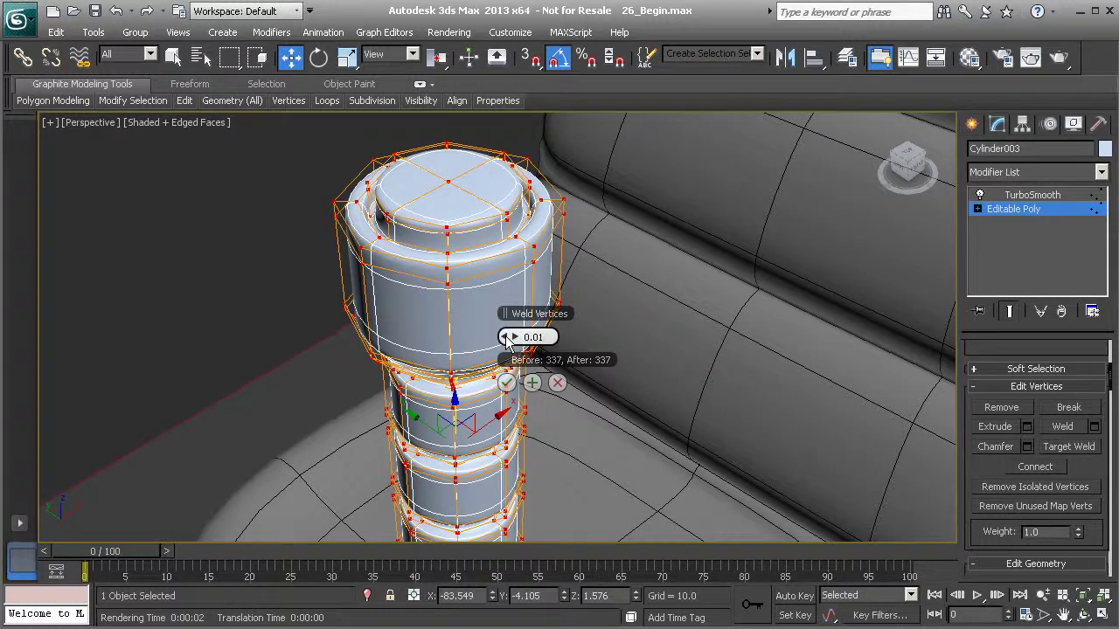
pyautogui.scroll(4, 489, 261)
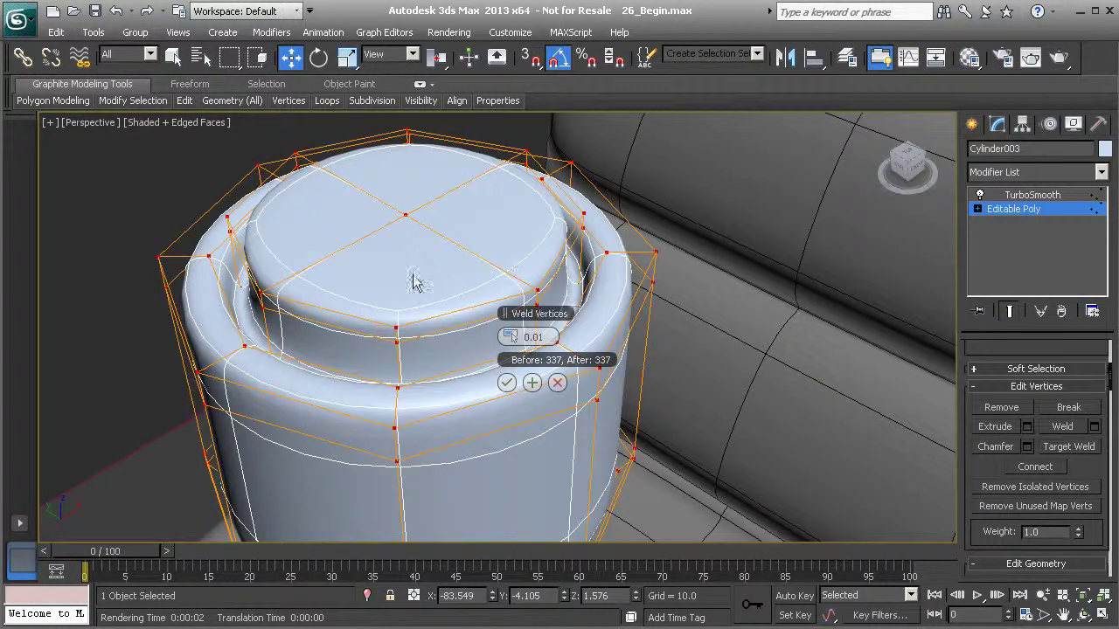
pyautogui.keyDown('alt'); pyautogui.moveTo(500, 288); pyautogui.dragTo(408, 267, button='middle'); pyautogui.keyUp('alt')
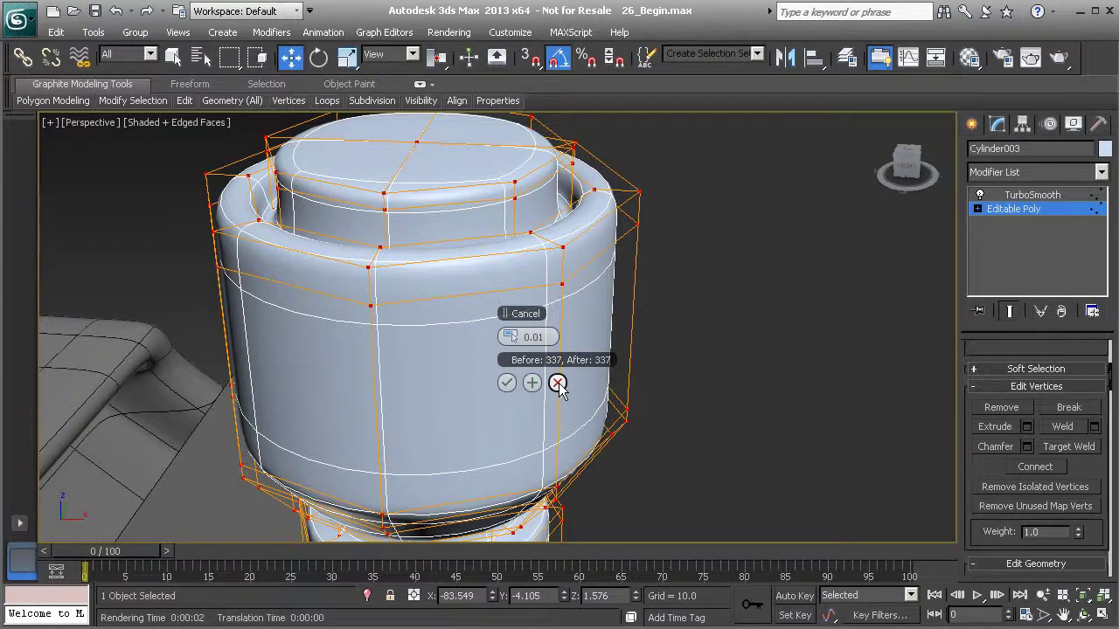
pyautogui.click(557, 385)
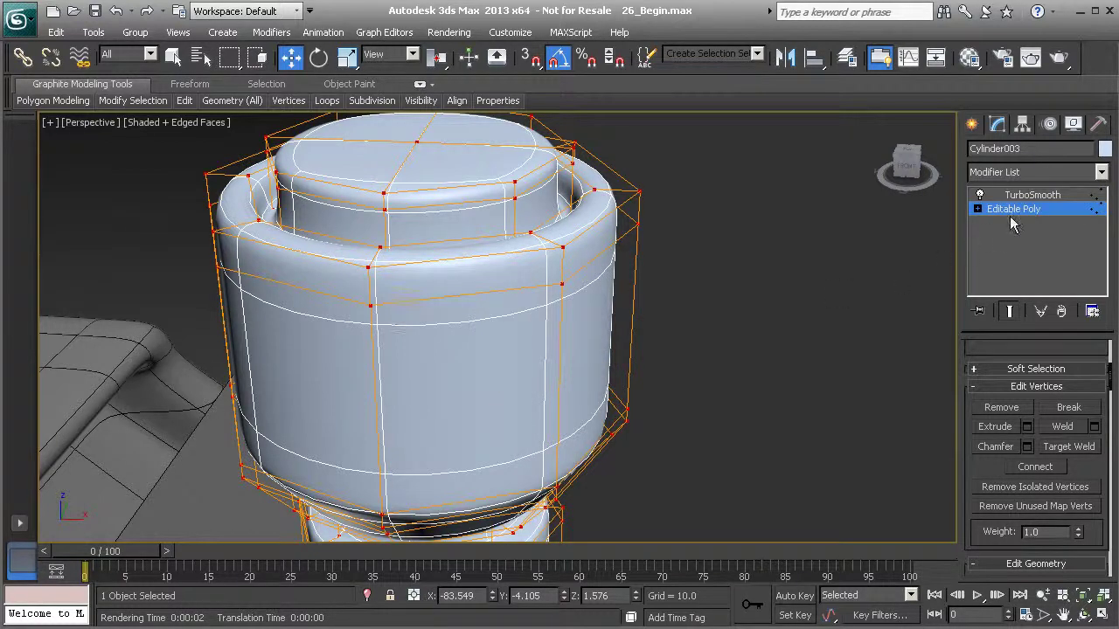
# Leave vertex editing and run the xView Overlapping Vertices check on the smoothed cylinder
pyautogui.click(1013, 210)
pyautogui.keyDown('alt'); pyautogui.moveTo(447, 263); pyautogui.dragTo(515, 277, button='middle'); pyautogui.keyUp('alt')
pyautogui.scroll(-4, 498, 306)
pyautogui.moveTo(462, 305)
pyautogui.keyDown('alt'); pyautogui.mouseDown(button='middle')
pyautogui.moveTo(493, 319)
pyautogui.moveTo(468, 303)
pyautogui.mouseUp(button='middle'); pyautogui.keyUp('alt')
pyautogui.click(178, 32)
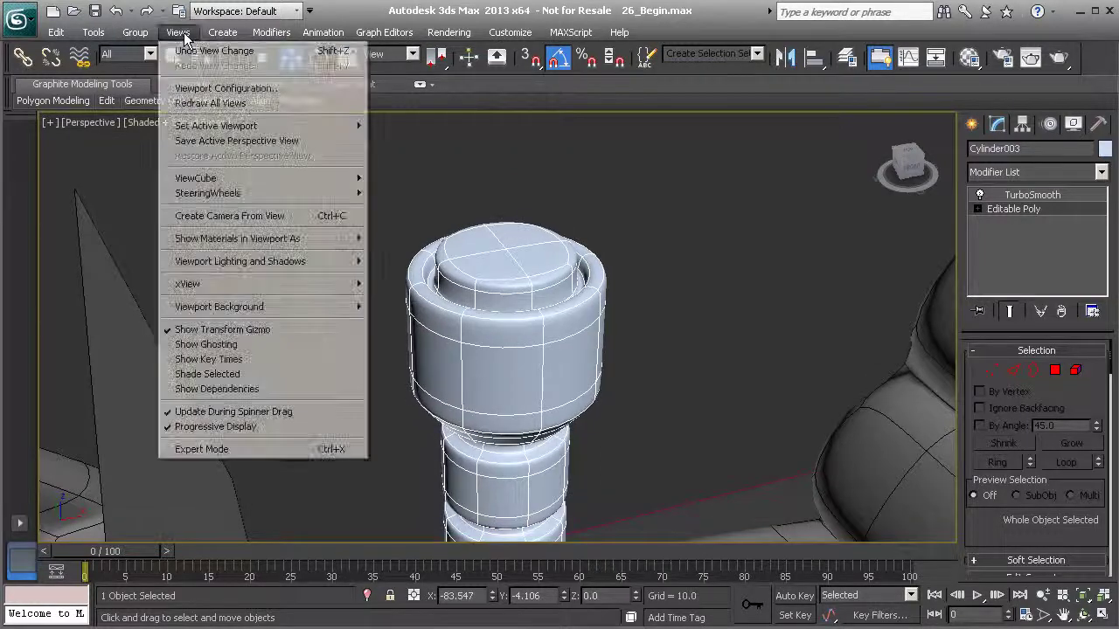
pyautogui.moveTo(275, 284)
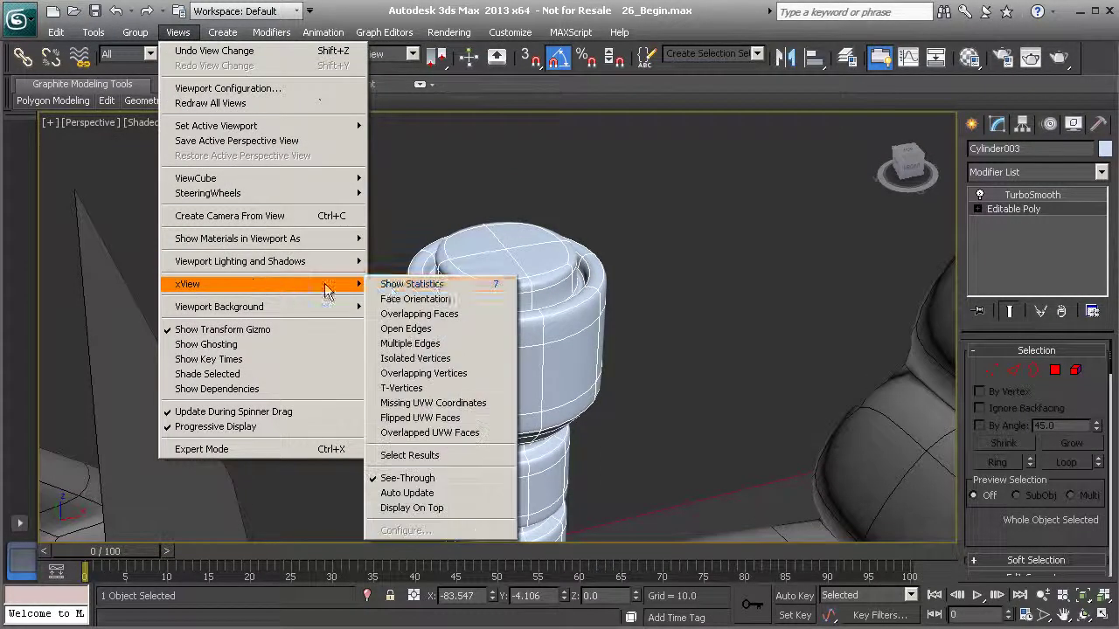
pyautogui.click(423, 377)
pyautogui.keyDown('alt'); pyautogui.moveTo(464, 445); pyautogui.dragTo(414, 508, button='middle'); pyautogui.keyUp('alt')
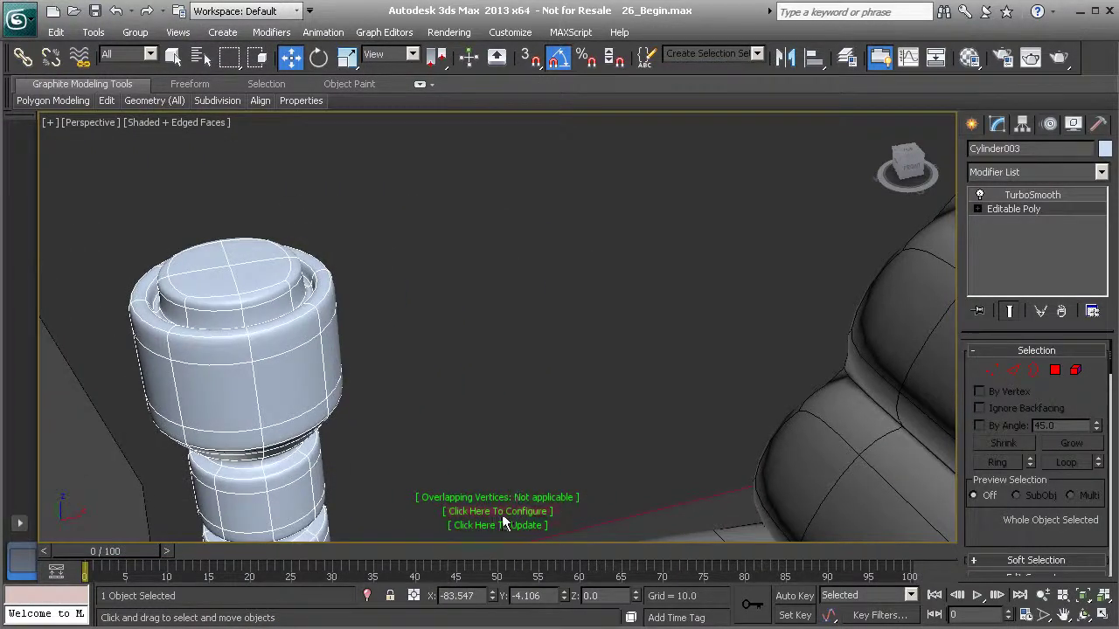
pyautogui.moveTo(317, 451); pyautogui.dragTo(343, 426, button='middle')
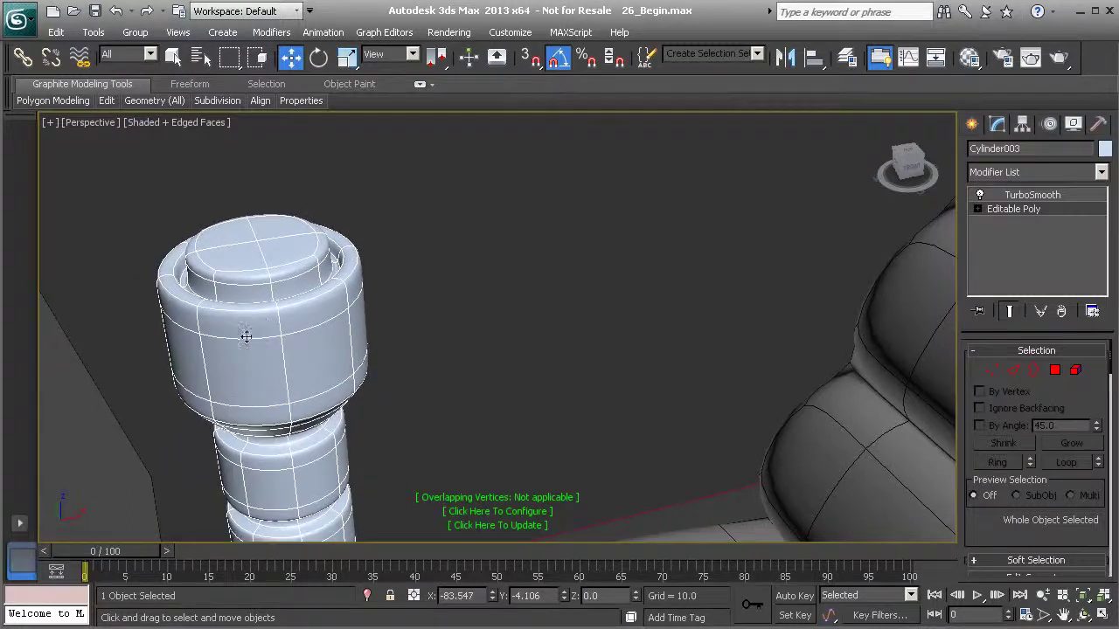
pyautogui.click(495, 527)
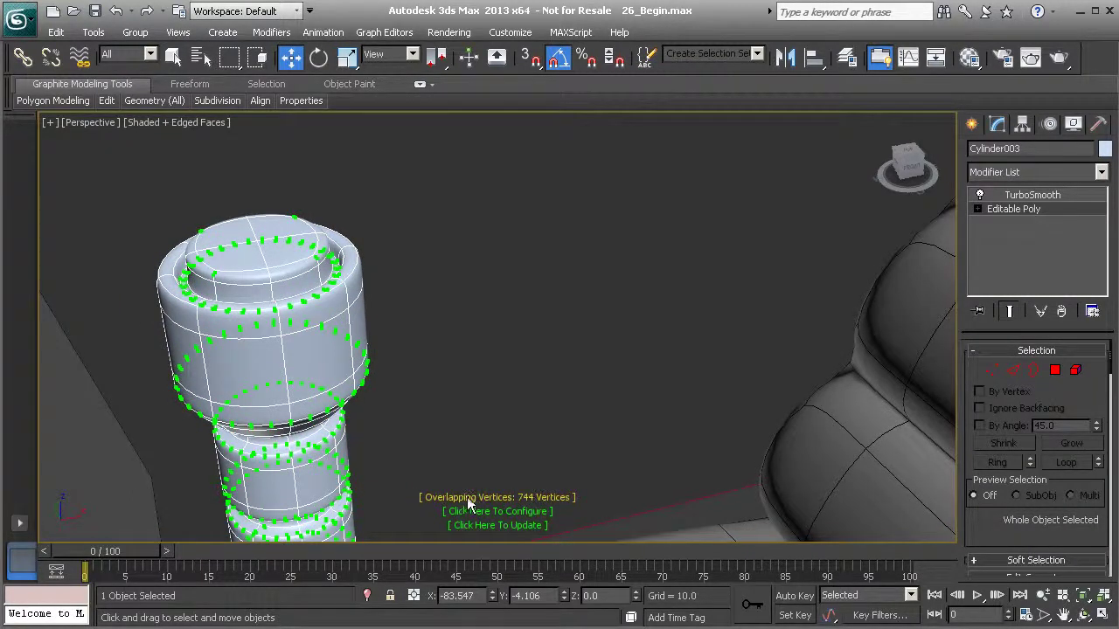
pyautogui.keyDown('alt'); pyautogui.moveTo(350, 456); pyautogui.dragTo(320, 412, button='middle'); pyautogui.keyUp('alt')
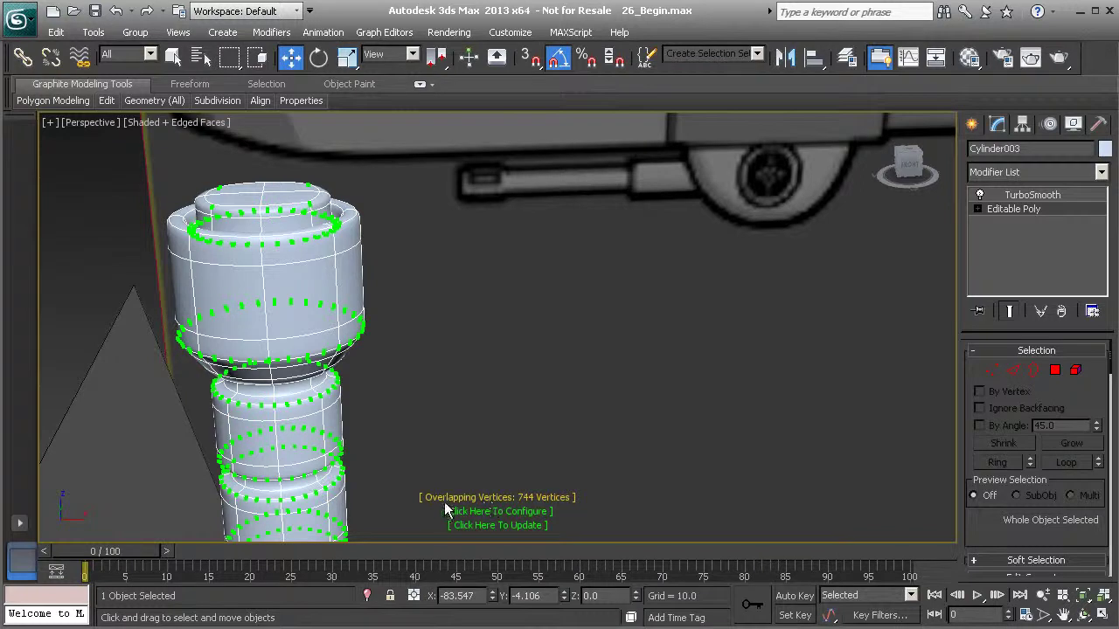
# Set the Overlapping Vertices tolerance to 0.0 and rerun the check with the cylinder selected
pyautogui.click(508, 514)
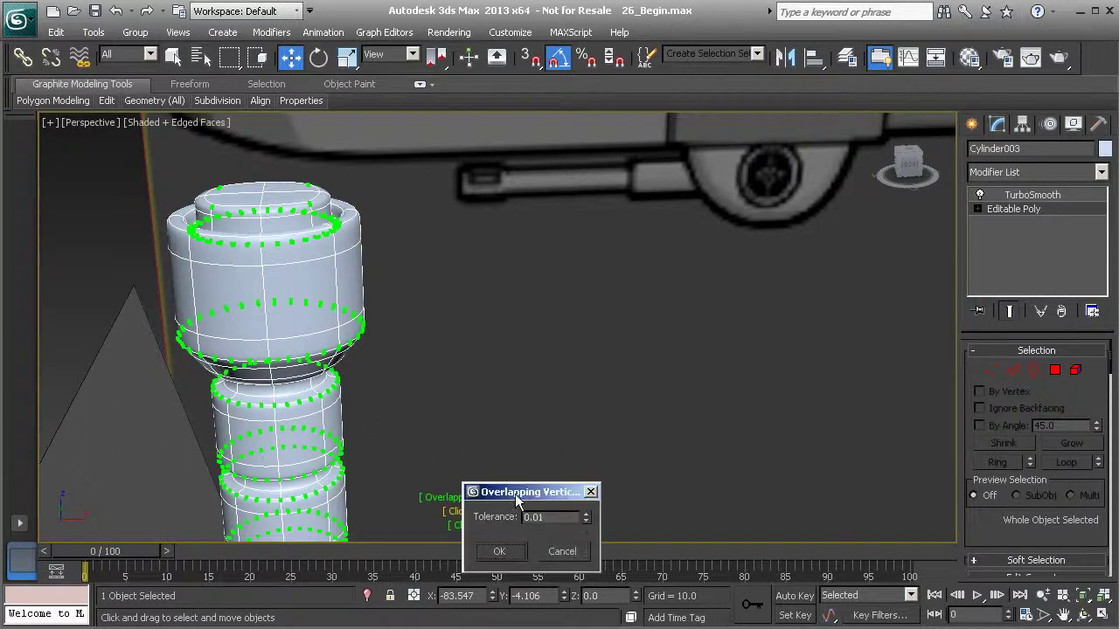
pyautogui.moveTo(519, 495); pyautogui.dragTo(519, 409)
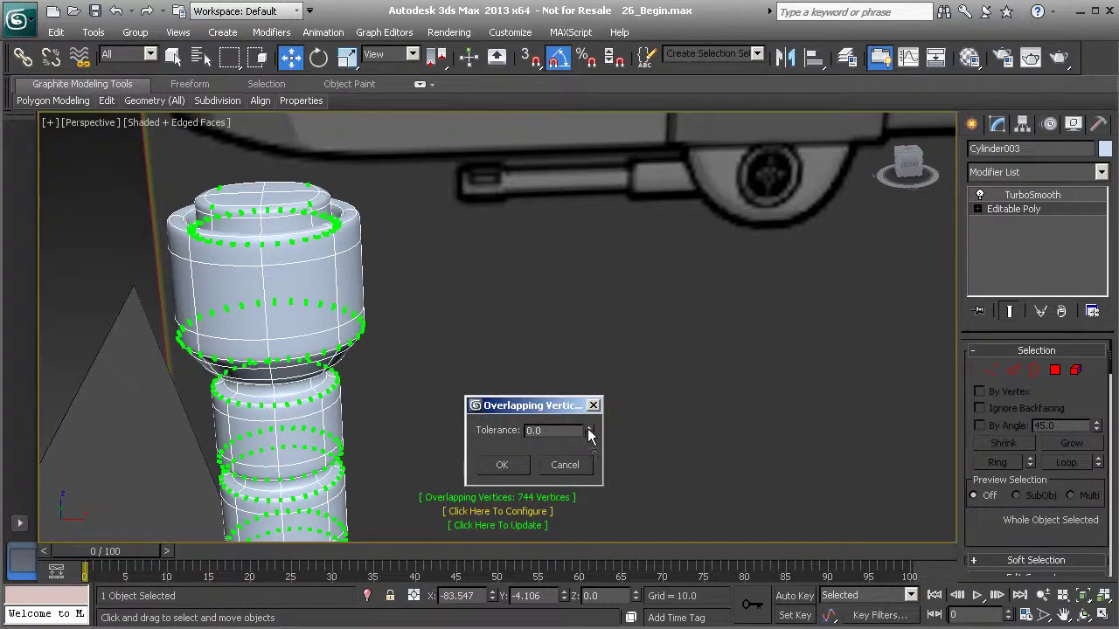
pyautogui.click(504, 461)
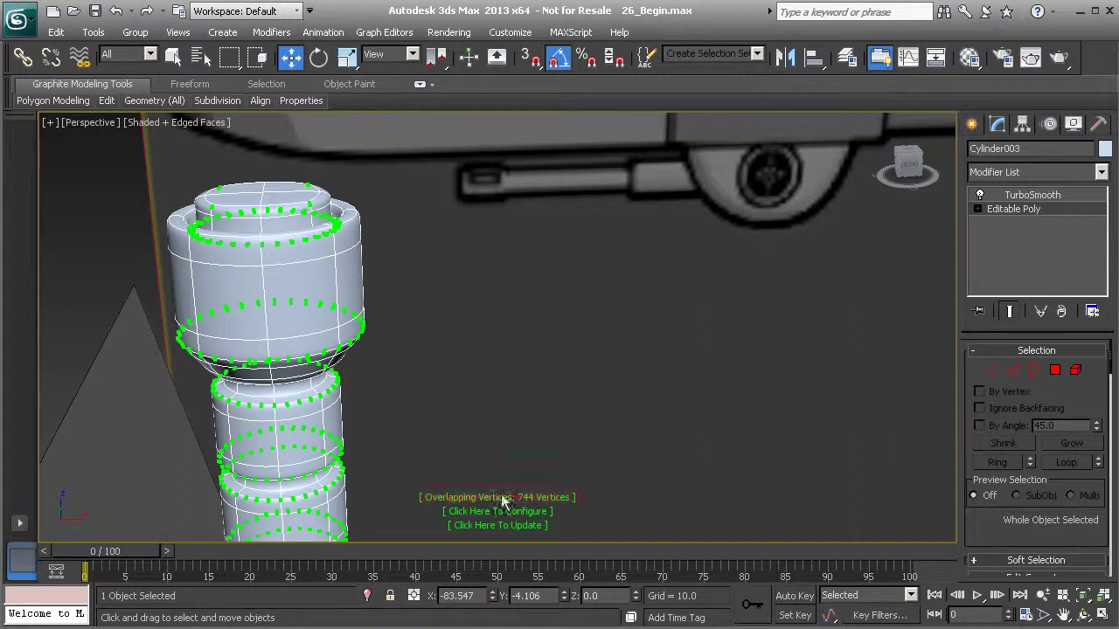
pyautogui.click(498, 524)
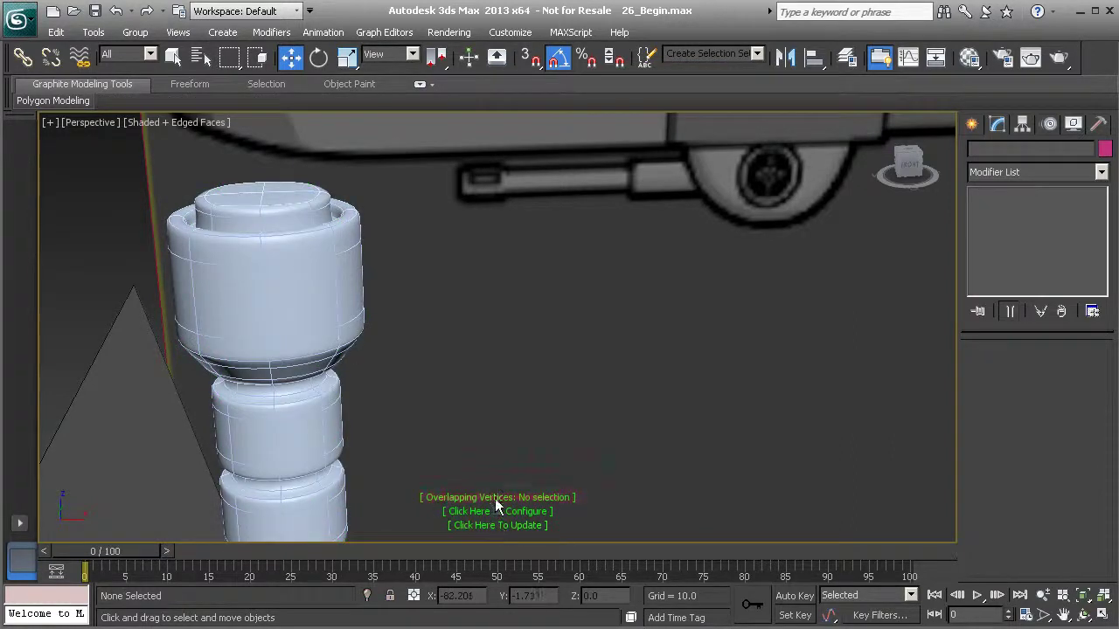
pyautogui.click(289, 404)
pyautogui.click(477, 523)
pyautogui.keyDown('alt'); pyautogui.moveTo(477, 518); pyautogui.dragTo(298, 425, button='middle'); pyautogui.keyUp('alt')
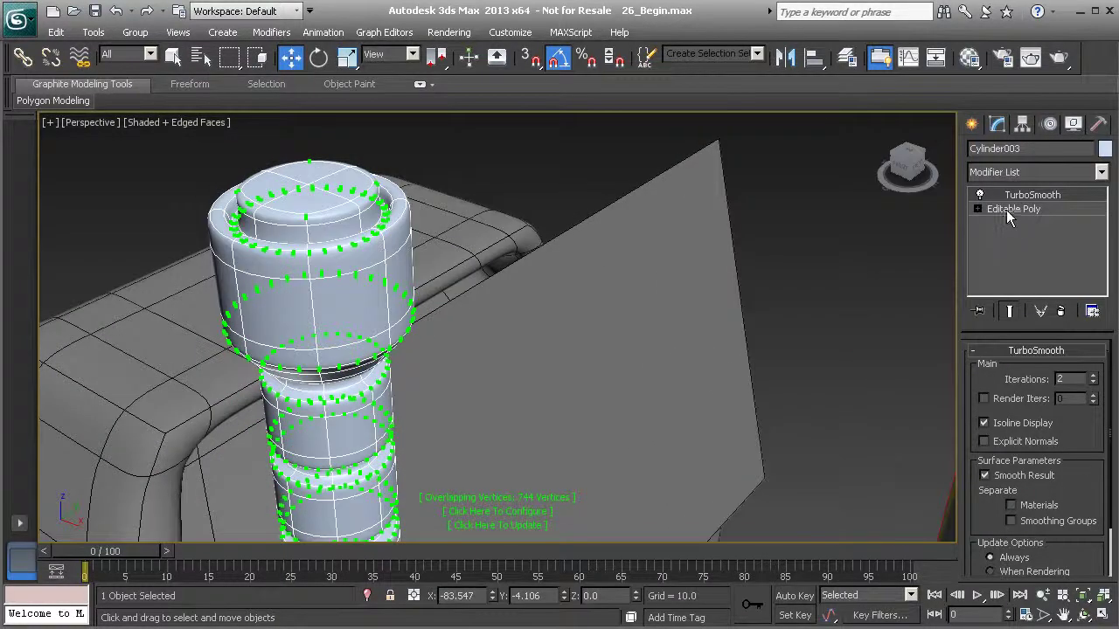
# Turn off TurboSmooth and check the unsmoothed cylinder for overlapping vertices
pyautogui.click(979, 195)
pyautogui.keyDown('alt'); pyautogui.moveTo(407, 416); pyautogui.dragTo(517, 512, button='middle'); pyautogui.keyUp('alt')
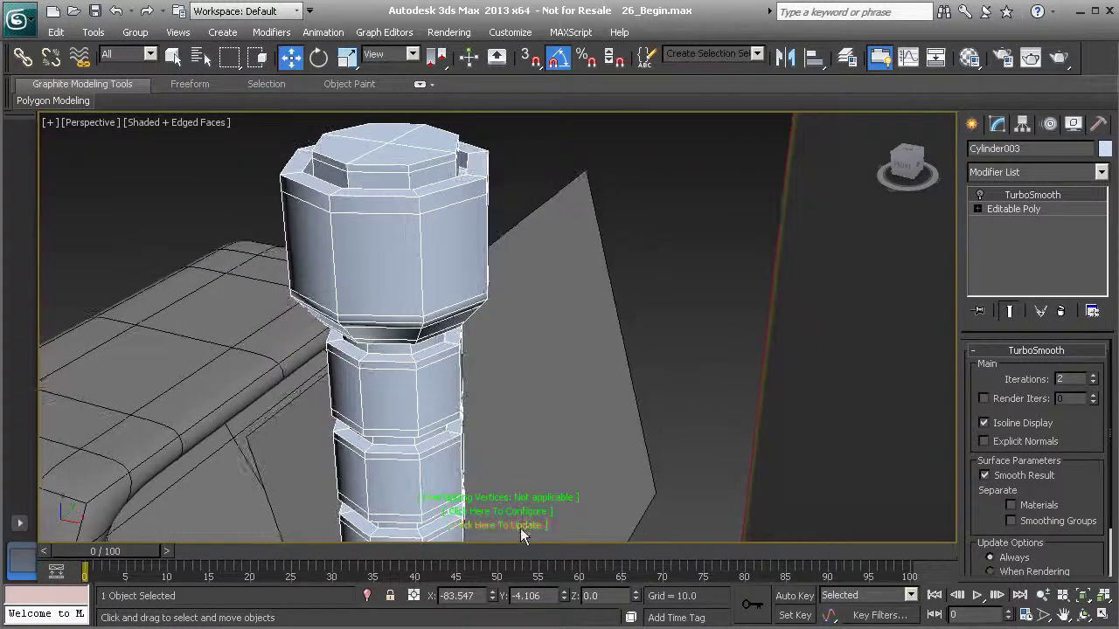
pyautogui.keyDown('alt'); pyautogui.moveTo(413, 461); pyautogui.dragTo(329, 411, button='middle'); pyautogui.keyUp('alt')
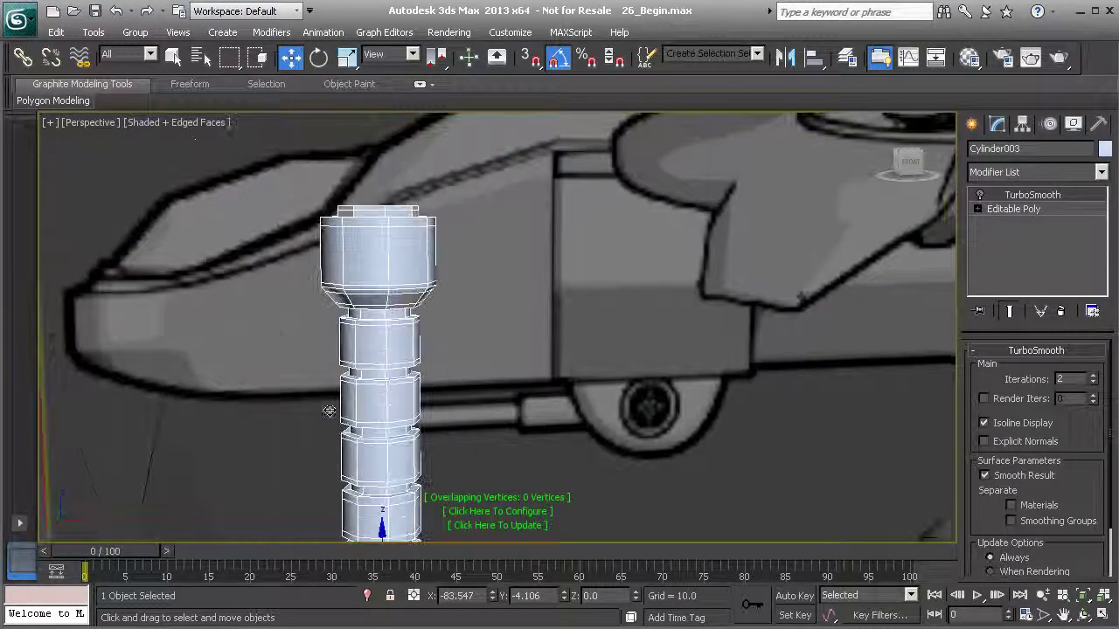
# Turn TurboSmooth back on for the cylinder and switch off the xView Overlapping Vertices check
pyautogui.click(980, 195)
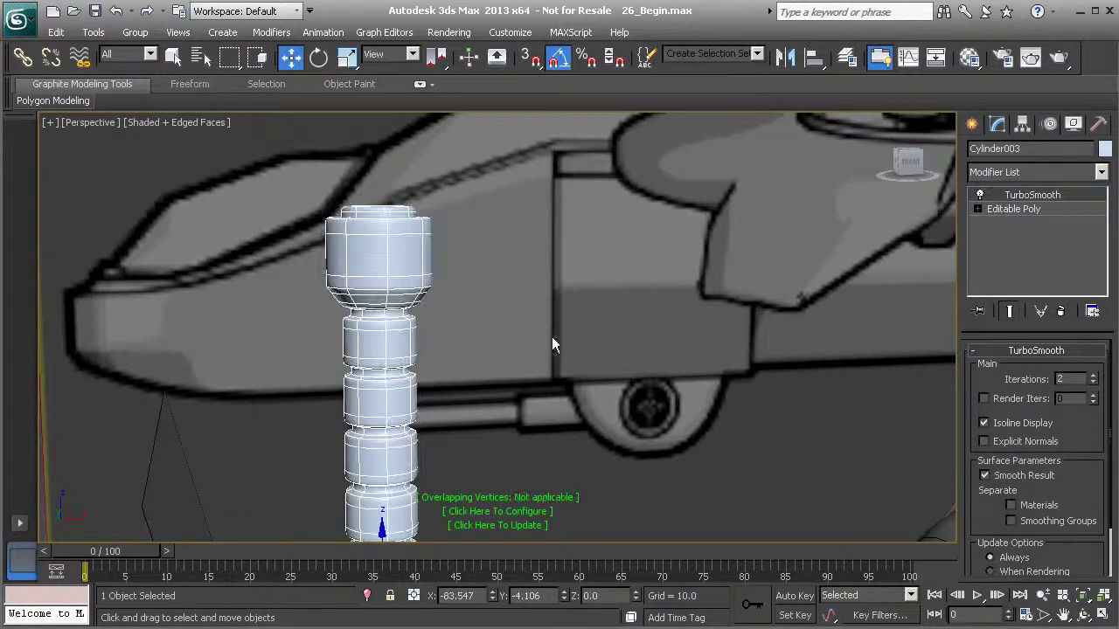
pyautogui.click(488, 495)
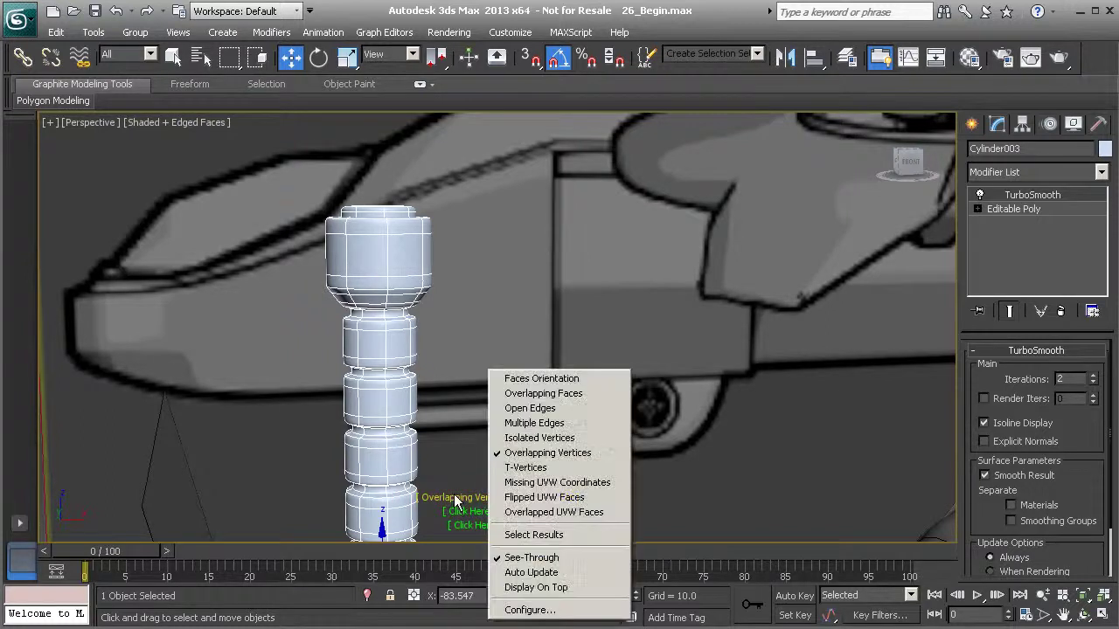
pyautogui.click(519, 453)
pyautogui.moveTo(468, 387); pyautogui.dragTo(525, 430, button='middle')
pyautogui.click(483, 449)
pyautogui.click(586, 383)
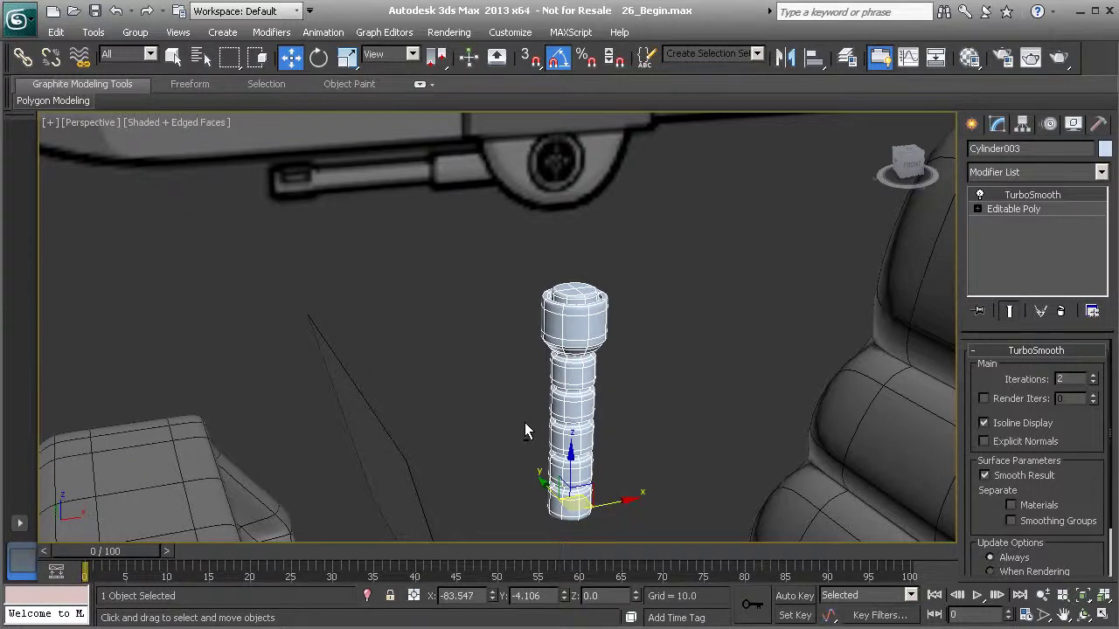
pyautogui.keyDown('alt'); pyautogui.moveTo(524, 422); pyautogui.dragTo(511, 350, button='middle'); pyautogui.keyUp('alt')
pyautogui.keyDown('alt'); pyautogui.moveTo(510, 293); pyautogui.dragTo(507, 318, button='middle'); pyautogui.keyUp('alt')
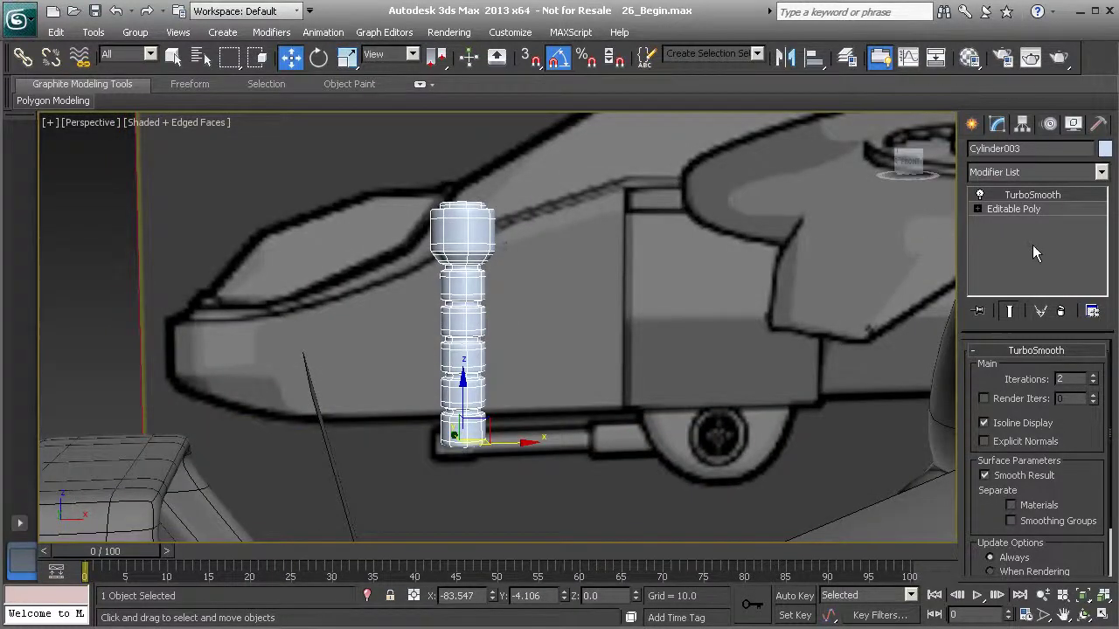
pyautogui.click(1099, 173)
pyautogui.scroll(-4, 1007, 293)
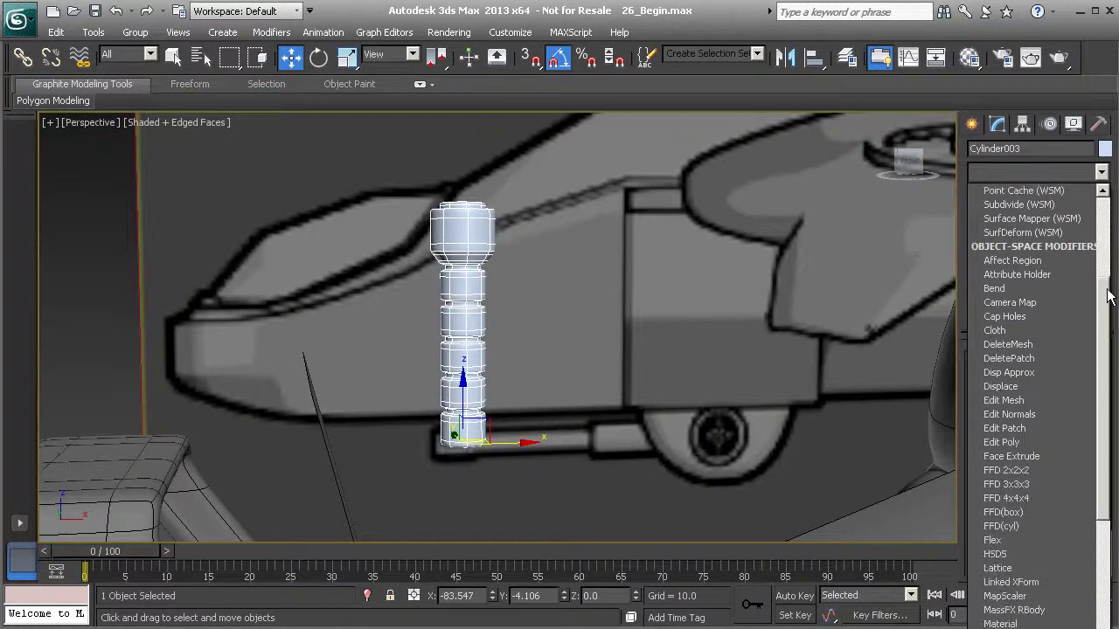
pyautogui.click(1007, 293)
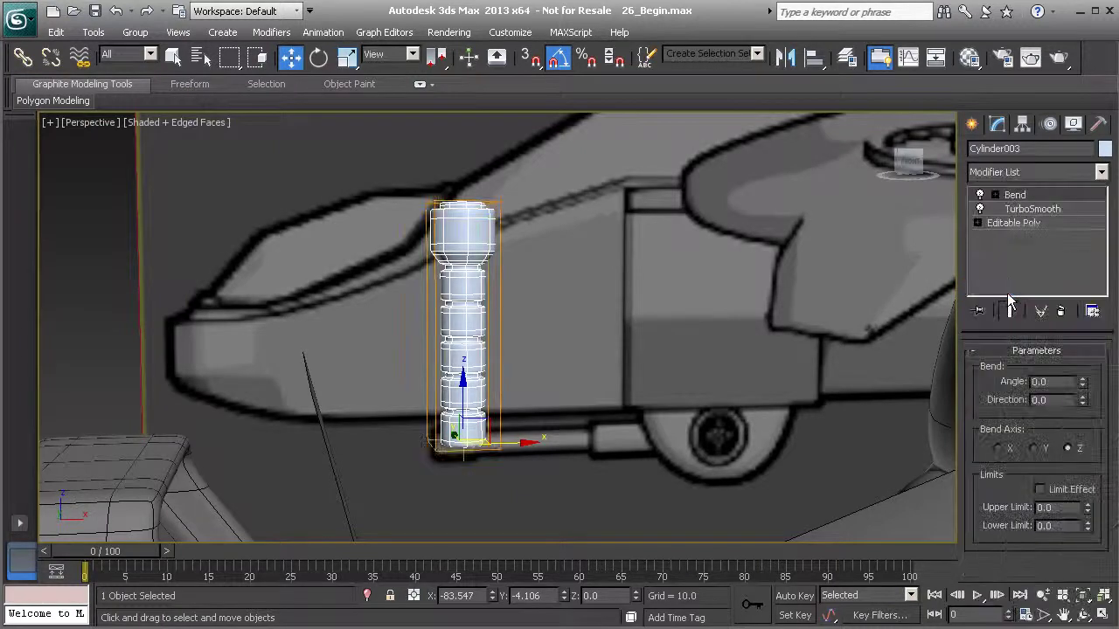
pyautogui.rightClick(1019, 194)
pyautogui.click(1025, 213)
# Add a Taper modifier above TurboSmooth on the cylinder and set its amount to 0.76
pyautogui.click(1100, 172)
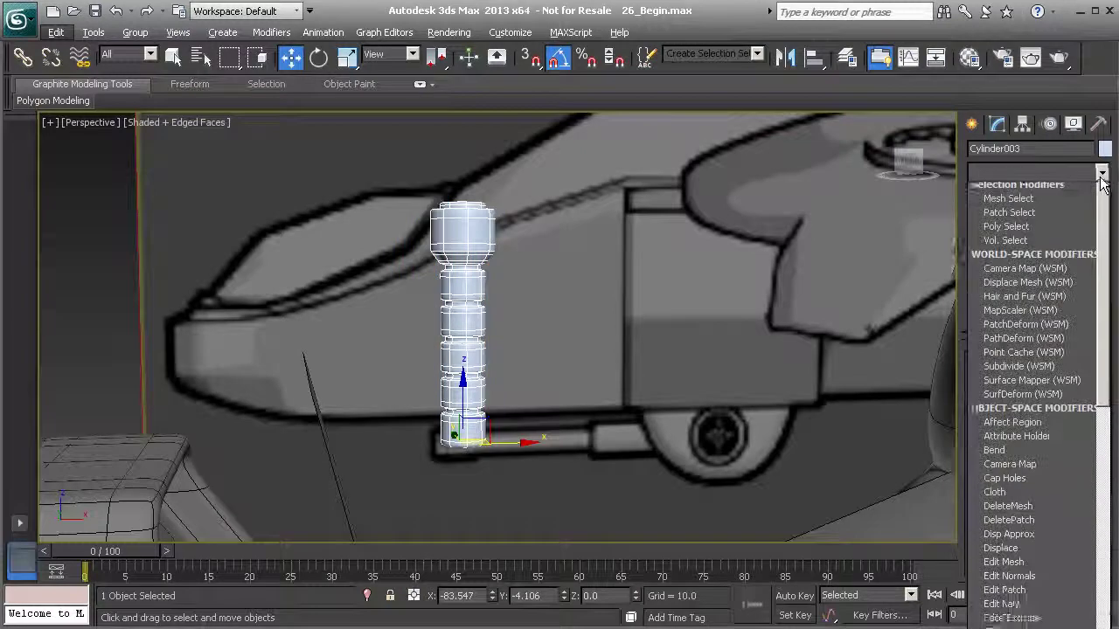
pyautogui.moveTo(1103, 200); pyautogui.dragTo(1104, 559)
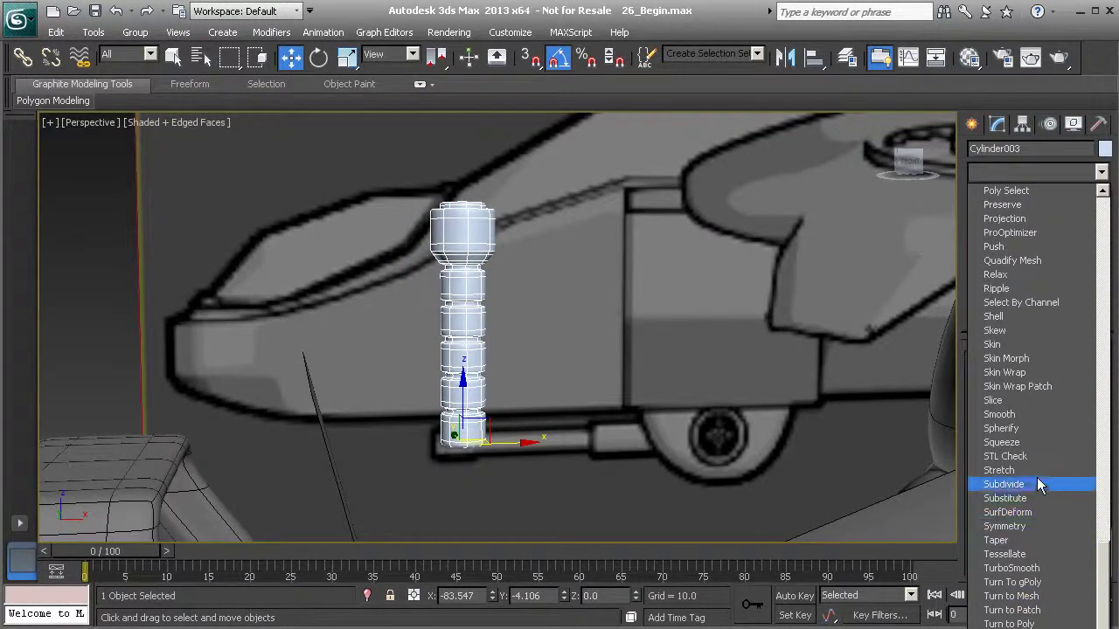
pyautogui.click(996, 540)
pyautogui.keyDown('alt'); pyautogui.moveTo(464, 371); pyautogui.dragTo(492, 365, button='middle'); pyautogui.keyUp('alt')
pyautogui.scroll(4, 480, 400)
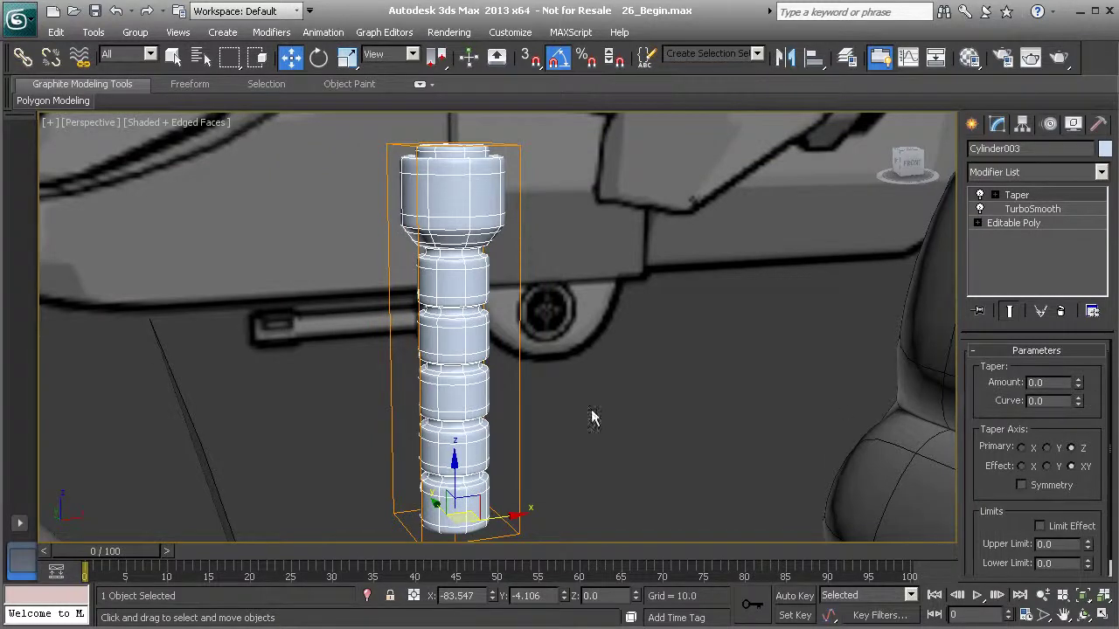
pyautogui.scroll(-2, 732, 441)
pyautogui.moveTo(1081, 385); pyautogui.dragTo(960, 301)
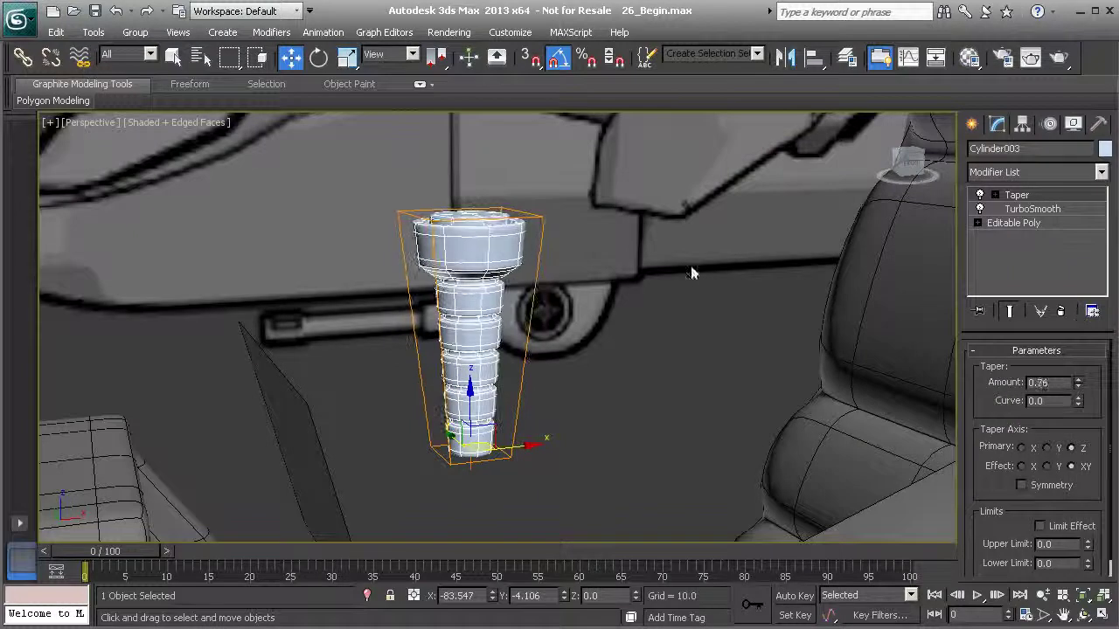
pyautogui.keyDown('alt'); pyautogui.moveTo(480, 292); pyautogui.dragTo(460, 345, button='middle'); pyautogui.keyUp('alt')
pyautogui.moveTo(470, 427)
pyautogui.keyDown('alt'); pyautogui.mouseDown(button='middle')
pyautogui.moveTo(462, 422)
pyautogui.moveTo(483, 424)
pyautogui.mouseUp(button='middle'); pyautogui.keyUp('alt')
pyautogui.keyDown('alt'); pyautogui.moveTo(471, 421); pyautogui.dragTo(756, 344, button='middle'); pyautogui.keyUp('alt')
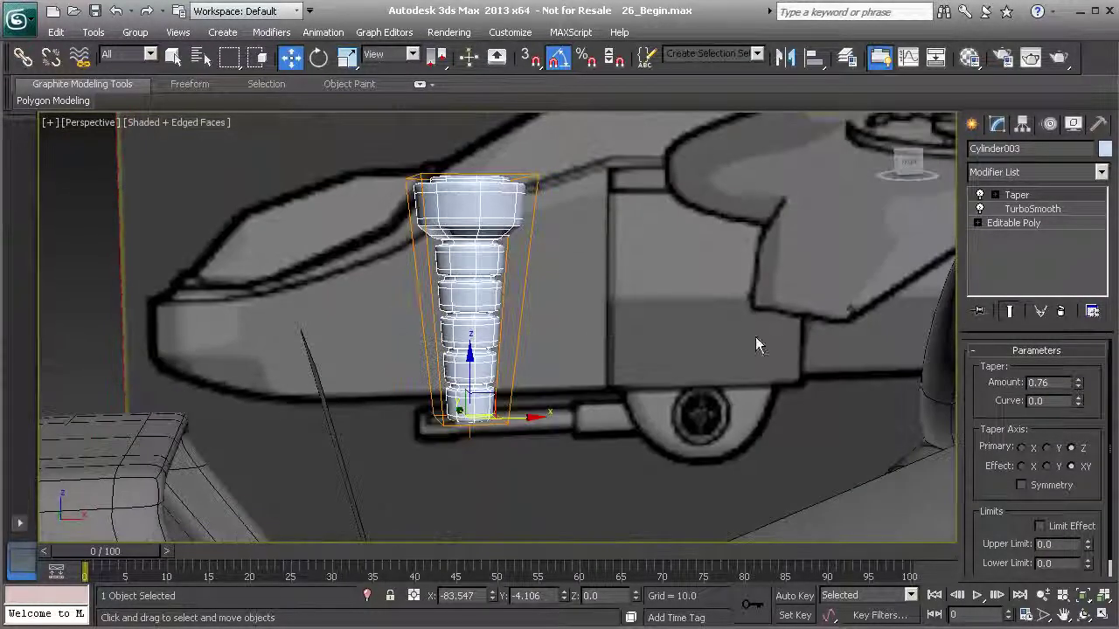
# Open the Taper's Center level and move the center vertically to about the middle of the cylinder's height
pyautogui.click(995, 194)
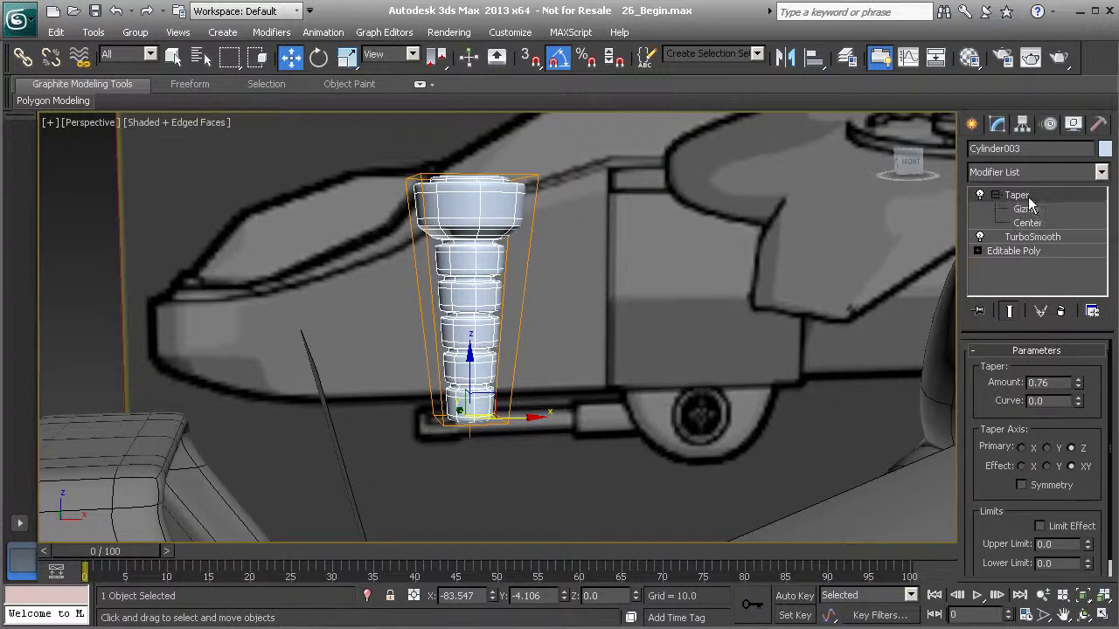
pyautogui.click(1028, 224)
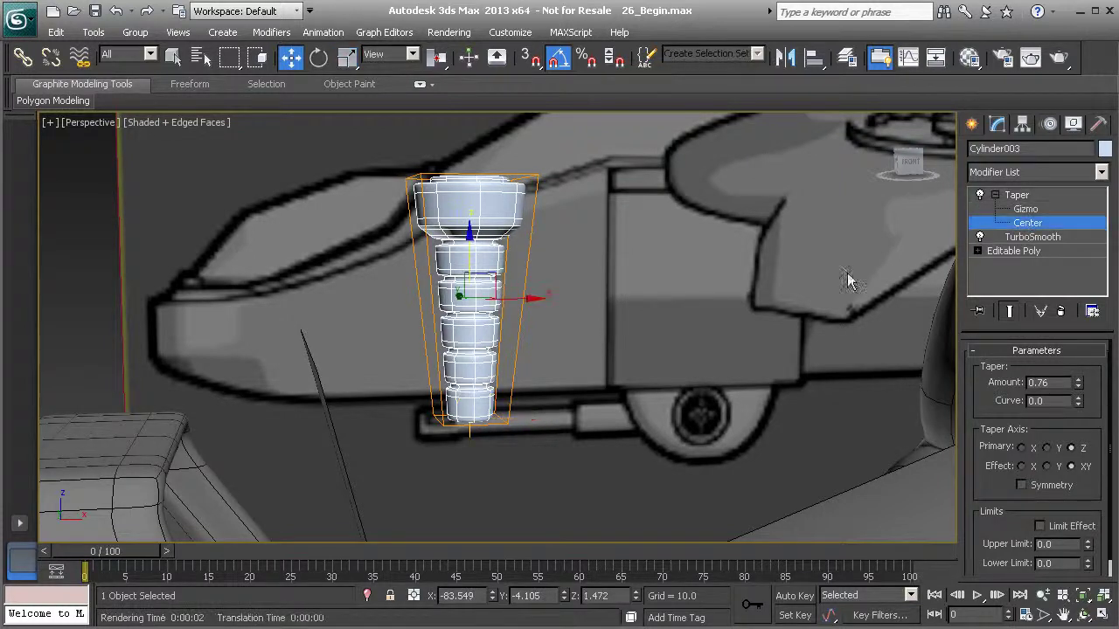
pyautogui.moveTo(470, 262); pyautogui.dragTo(470, 475)
pyautogui.moveTo(468, 188); pyautogui.dragTo(470, 500)
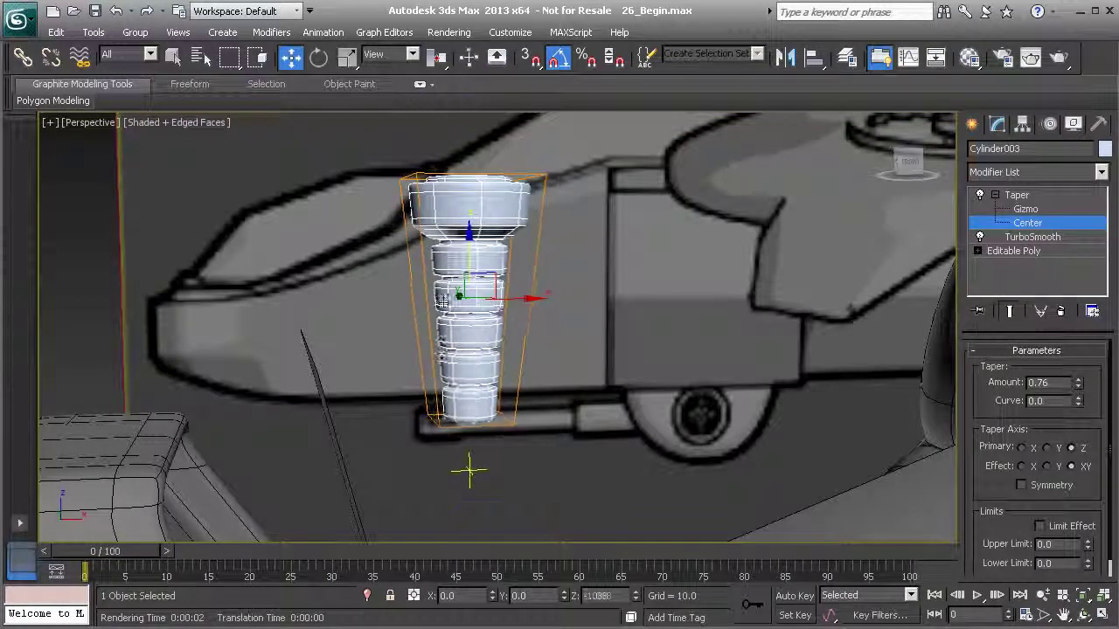
pyautogui.moveTo(455, 119); pyautogui.dragTo(456, 119)
pyautogui.moveTo(456, 174); pyautogui.dragTo(462, 140)
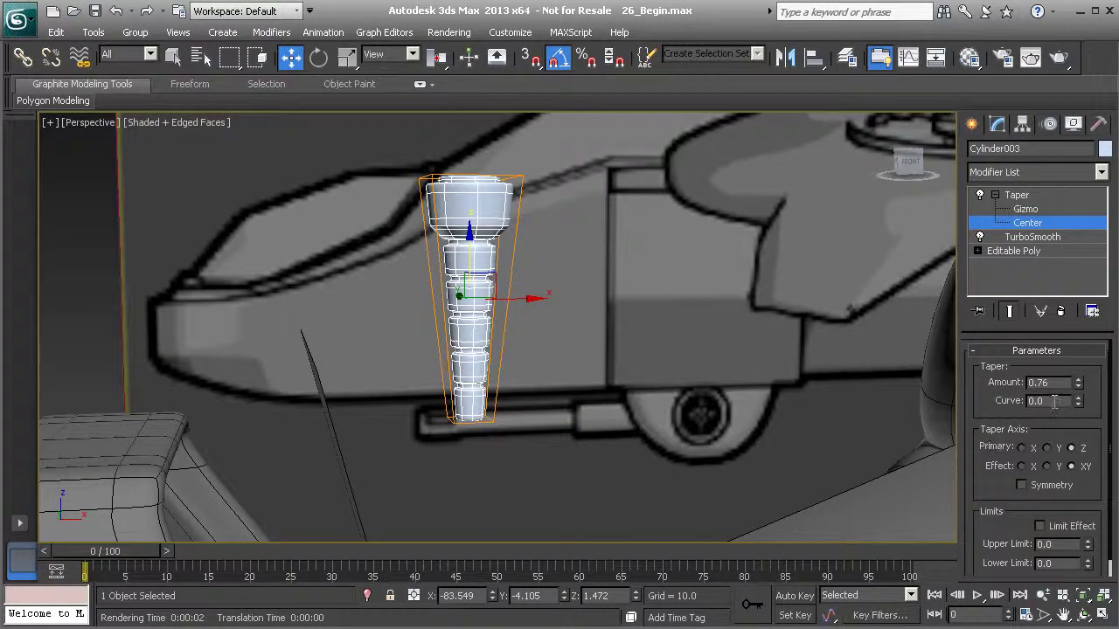
# Set the Taper curve to -0.78 so the cylinder's sides bow inward
pyautogui.moveTo(1078, 405); pyautogui.dragTo(1083, 467)
pyautogui.keyDown('alt'); pyautogui.moveTo(650, 364); pyautogui.dragTo(560, 254, button='middle'); pyautogui.keyUp('alt')
pyautogui.scroll(3, 618, 405)
pyautogui.moveTo(582, 187)
pyautogui.keyDown('alt'); pyautogui.mouseDown(button='middle')
pyautogui.moveTo(600, 417)
pyautogui.moveTo(582, 300)
pyautogui.moveTo(617, 367)
pyautogui.moveTo(513, 357)
pyautogui.mouseUp(button='middle'); pyautogui.keyUp('alt')
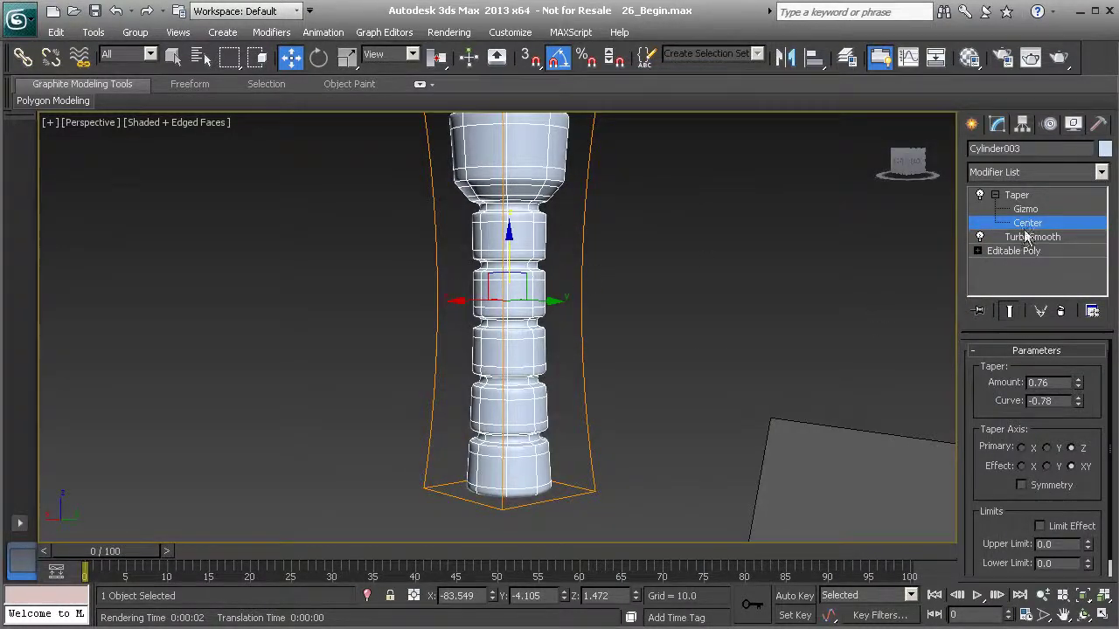
# Try the Taper center lower near the cylinder's base, and move it back up to about mid-height
pyautogui.scroll(-3, 585, 347)
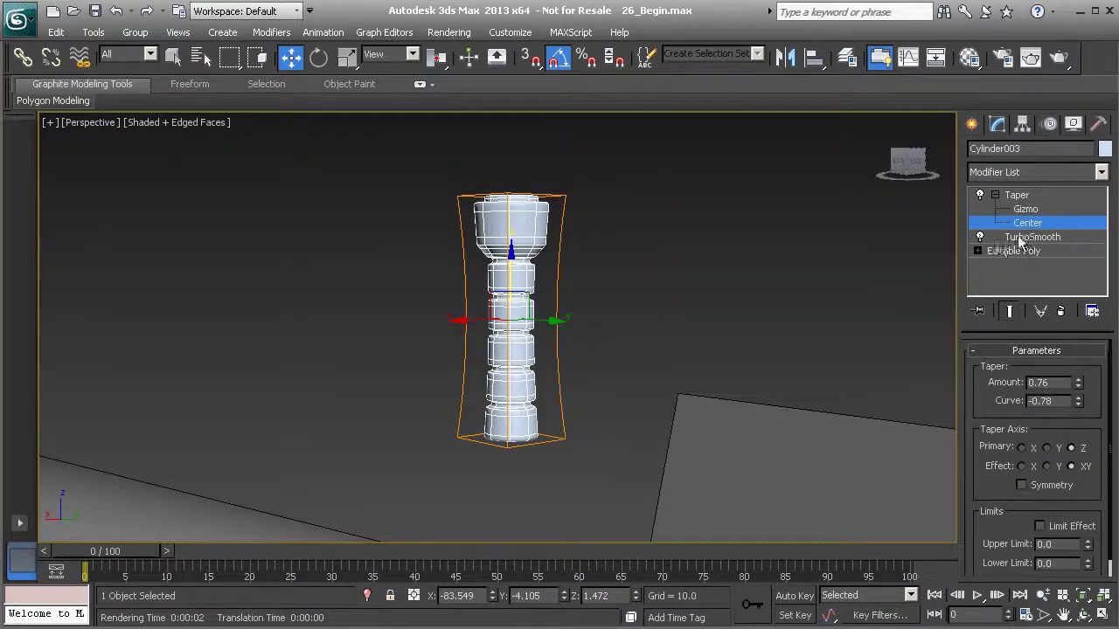
pyautogui.moveTo(506, 272); pyautogui.dragTo(507, 386)
pyautogui.keyDown('alt'); pyautogui.moveTo(557, 397); pyautogui.dragTo(525, 370, button='middle'); pyautogui.keyUp('alt')
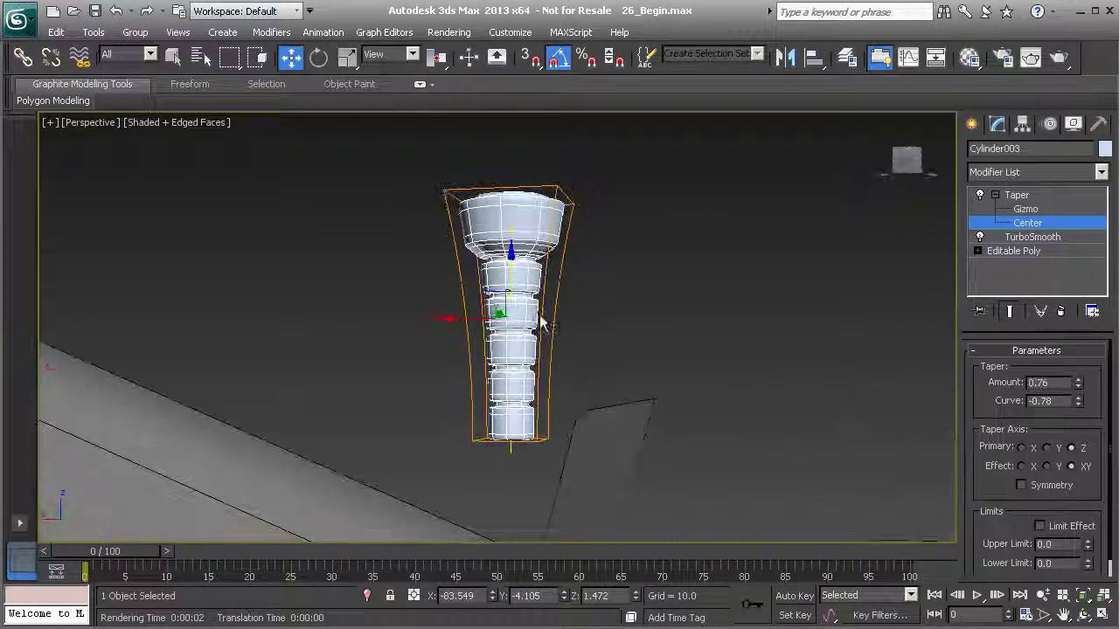
pyautogui.keyDown('alt'); pyautogui.moveTo(528, 299); pyautogui.dragTo(557, 332, button='middle'); pyautogui.keyUp('alt')
pyautogui.moveTo(512, 274); pyautogui.dragTo(519, 185)
pyautogui.keyDown('alt'); pyautogui.moveTo(535, 287); pyautogui.dragTo(500, 341, button='middle'); pyautogui.keyUp('alt')
# Nudge the Taper center slightly upward along the cylinder in the Front view
pyautogui.scroll(3, 544, 326)
pyautogui.press('f')
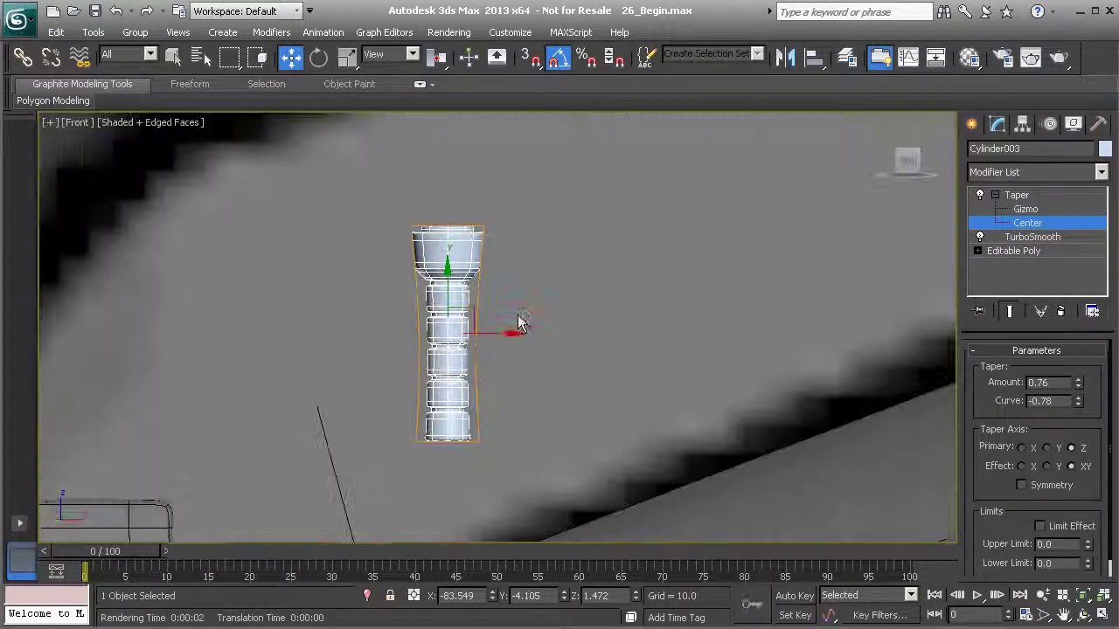
pyautogui.moveTo(472, 347); pyautogui.dragTo(488, 345, button='middle')
pyautogui.scroll(4, 489, 344)
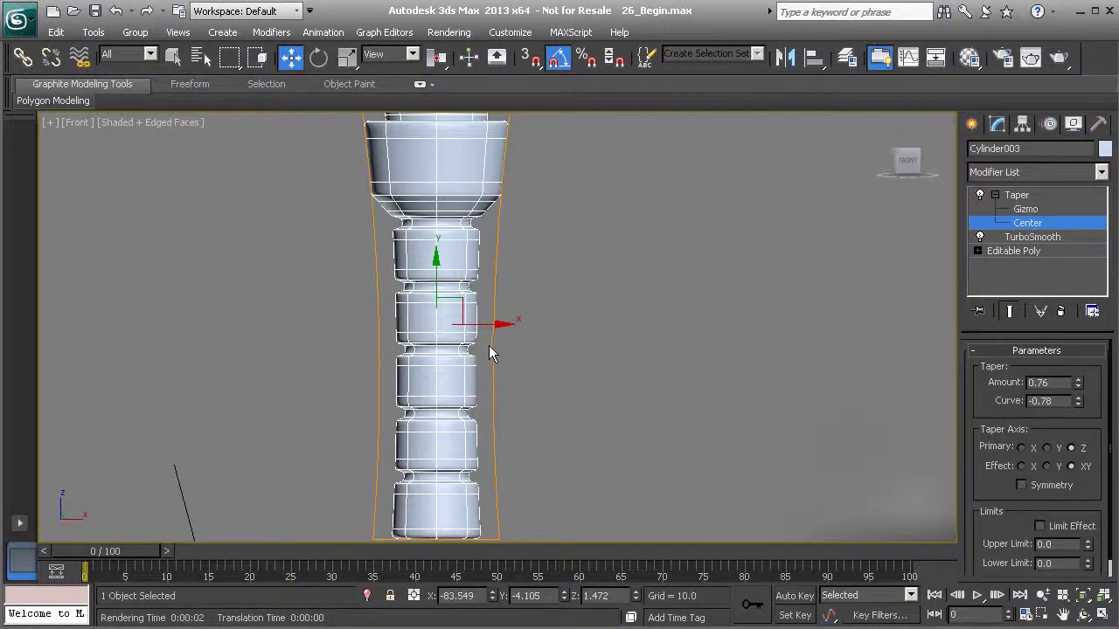
pyautogui.moveTo(438, 283)
pyautogui.mouseDown()
pyautogui.moveTo(432, 312)
pyautogui.moveTo(440, 267)
pyautogui.mouseUp()
pyautogui.scroll(-4, 450, 350)
pyautogui.scroll(2, 450, 353)
pyautogui.scroll(2, 440, 320)
# Try a stronger taper on the cylinder with amount 1.08 and curve -1.29
pyautogui.moveTo(1083, 382); pyautogui.dragTo(1083, 350)
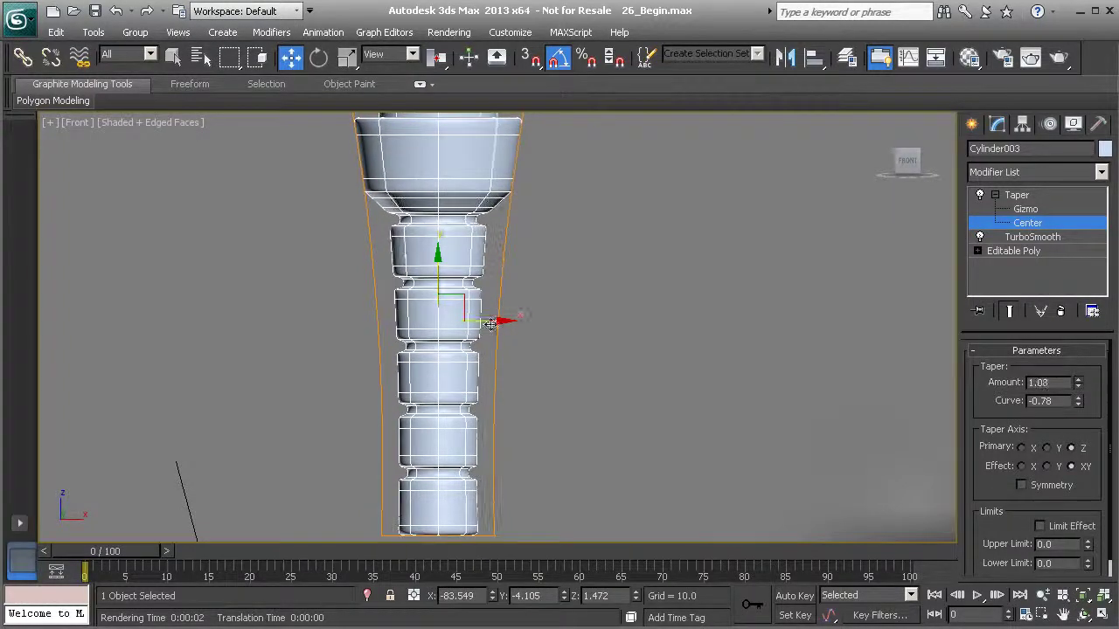
pyautogui.moveTo(1081, 401); pyautogui.dragTo(1080, 439)
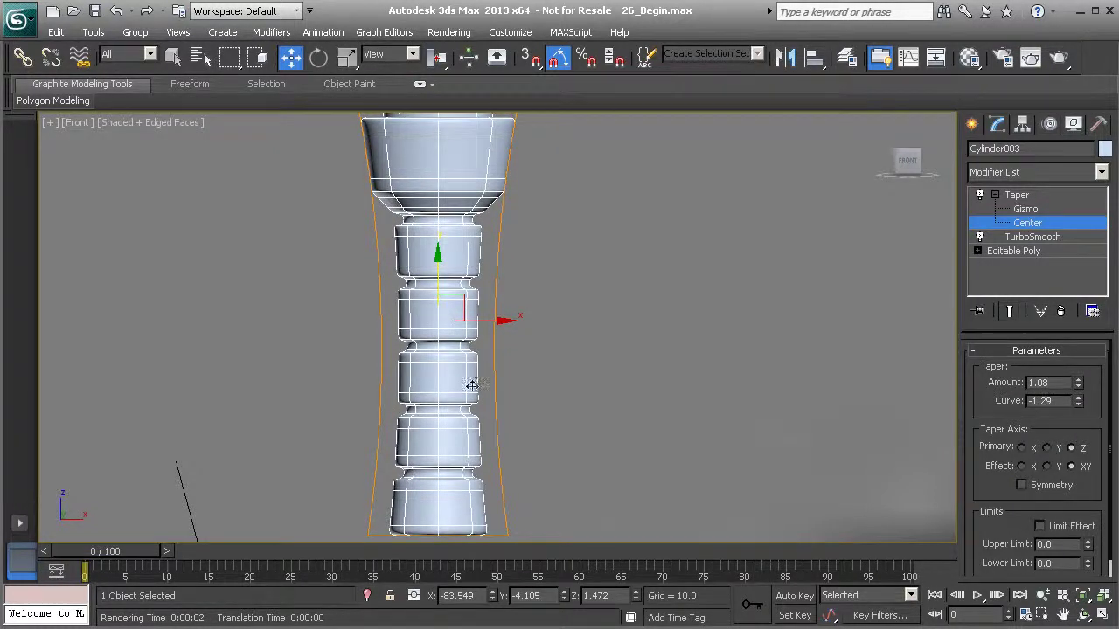
pyautogui.scroll(-4, 472, 386)
pyautogui.press('p')
pyautogui.keyDown('alt'); pyautogui.moveTo(473, 386); pyautogui.dragTo(652, 358, button='middle'); pyautogui.keyUp('alt')
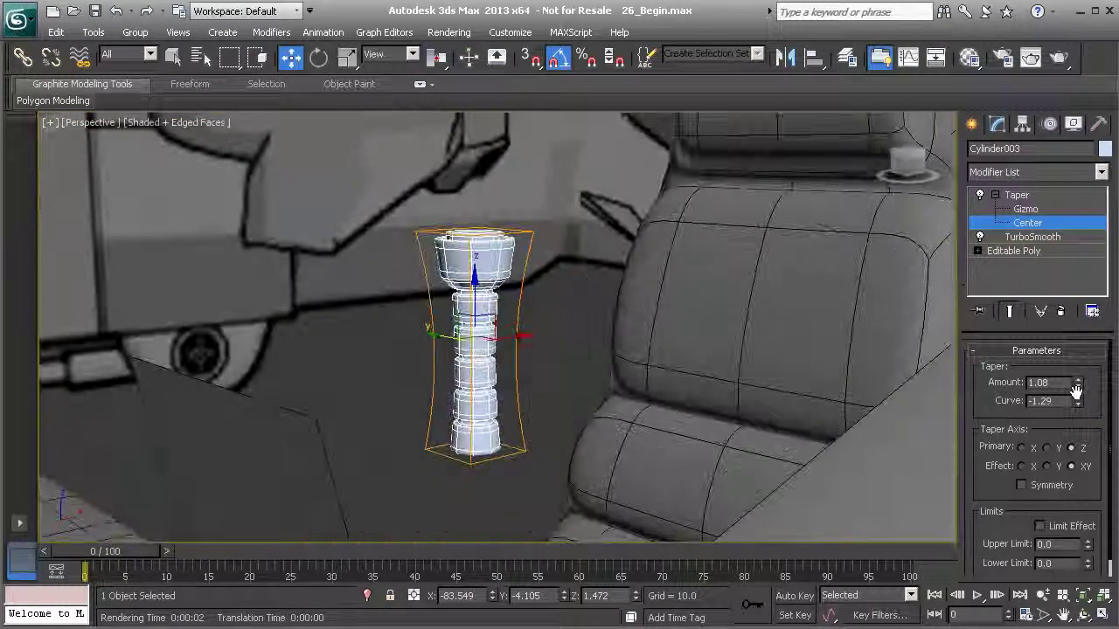
# Set the Taper amount to 0.6 and the curve to -0.79 for a subtler flare
pyautogui.moveTo(1081, 392); pyautogui.dragTo(1083, 414)
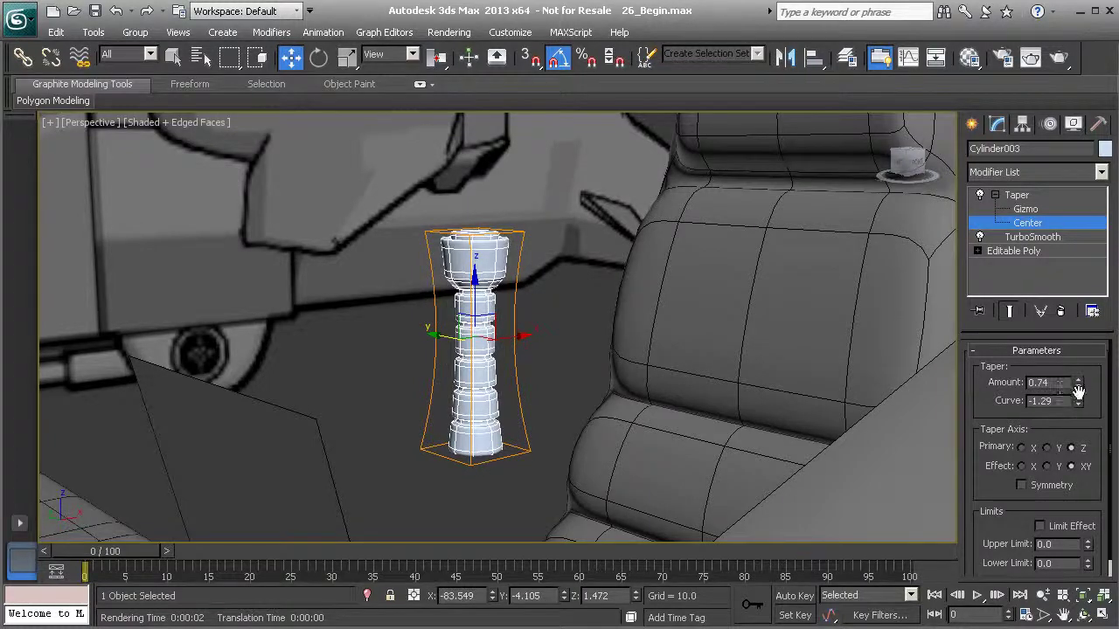
pyautogui.write('0.6')
pyautogui.press('Return')
pyautogui.moveTo(1081, 404); pyautogui.dragTo(1081, 355)
pyautogui.press('f')
pyautogui.scroll(5, 504, 367)
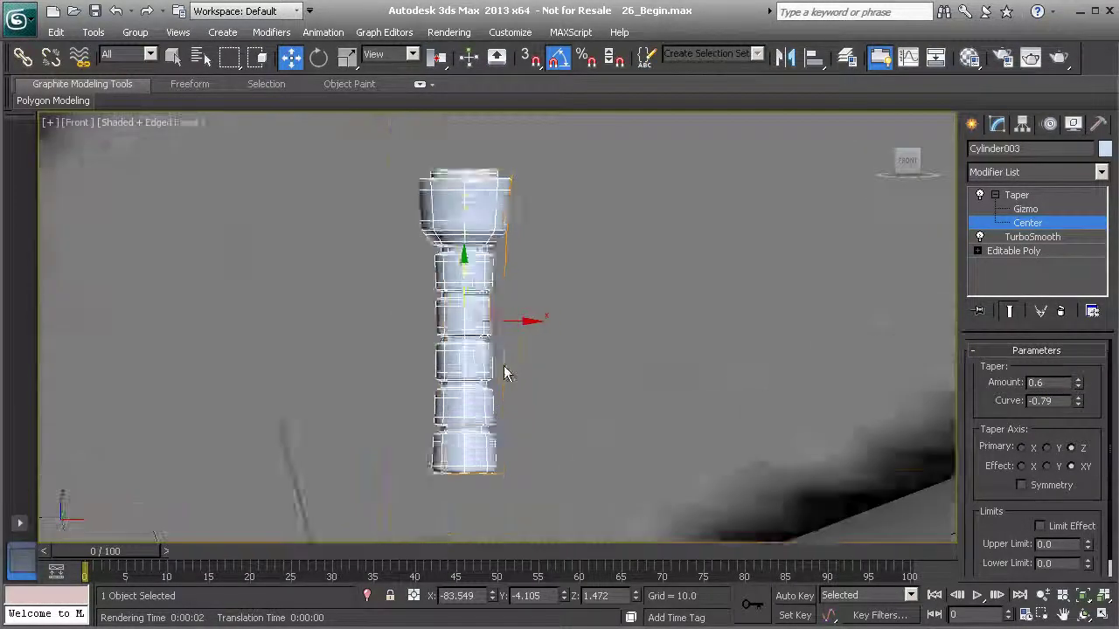
pyautogui.scroll(-2, 501, 363)
pyautogui.scroll(3, 499, 364)
pyautogui.scroll(-3, 463, 343)
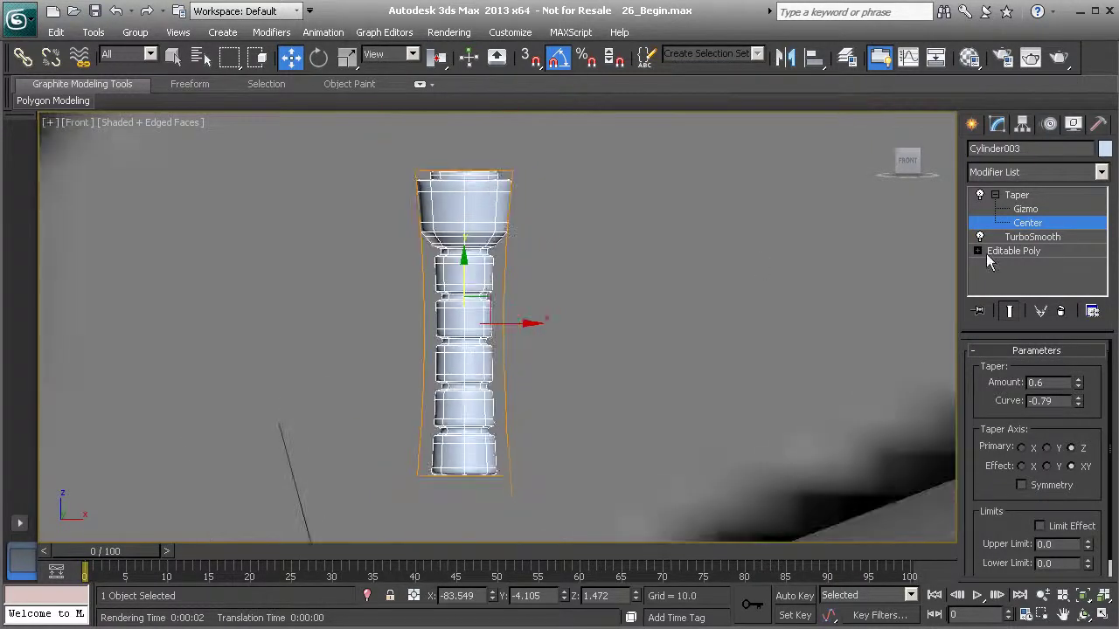
# Leave the Taper's Center level, collapse the modifier, and check the cylinder in Perspective against the cockpit
pyautogui.click(1014, 223)
pyautogui.click(995, 195)
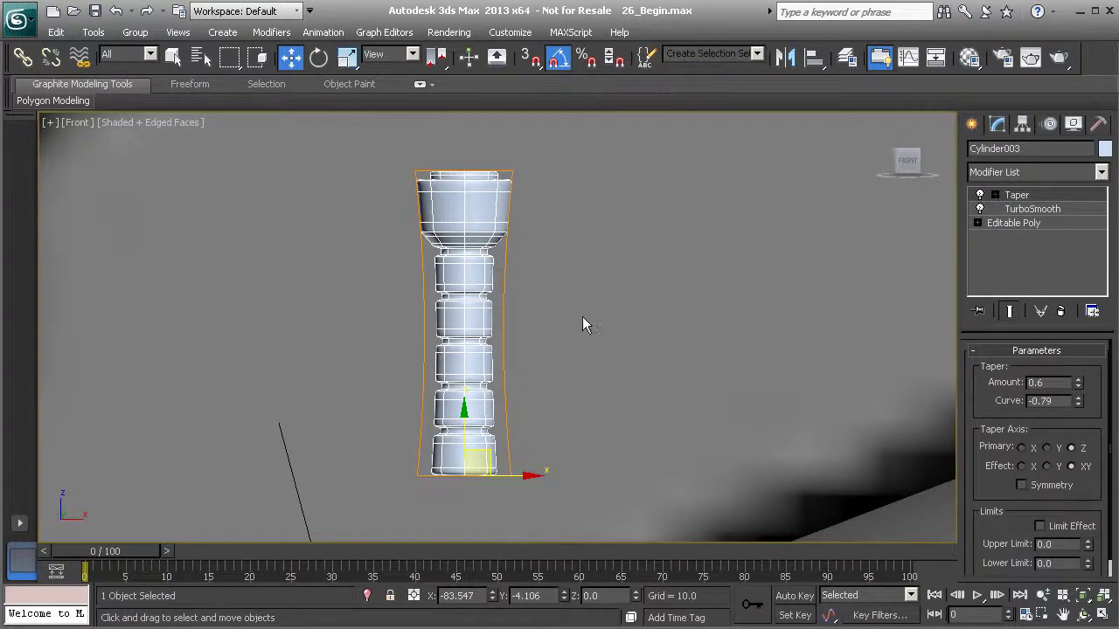
pyautogui.press('p')
pyautogui.keyDown('alt'); pyautogui.moveTo(582, 320); pyautogui.dragTo(567, 400, button='middle'); pyautogui.keyUp('alt')
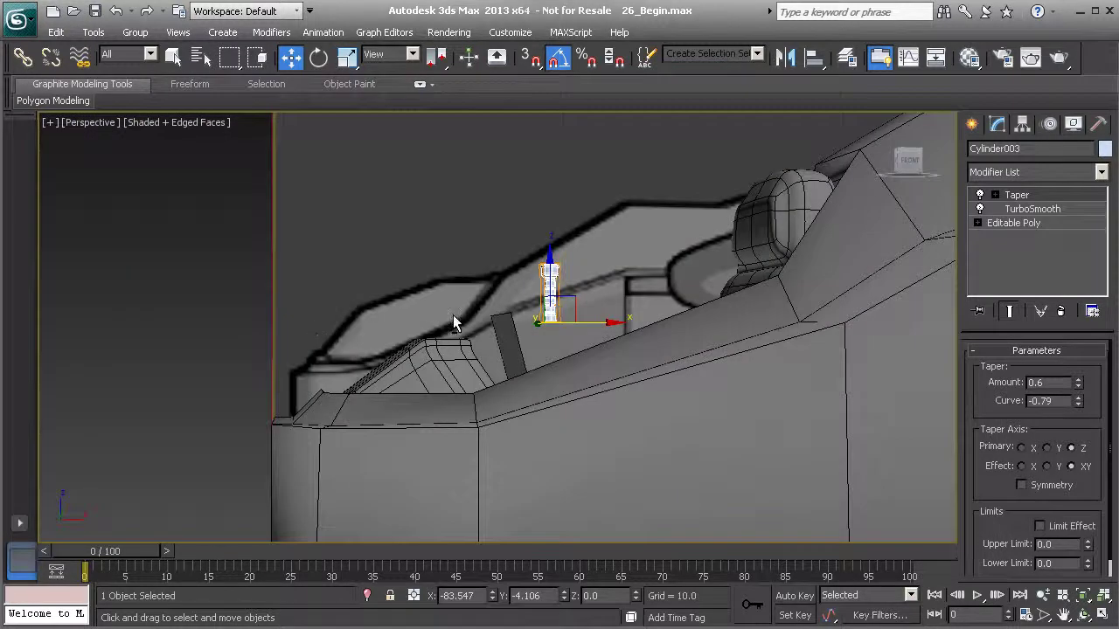
pyautogui.moveTo(453, 314); pyautogui.dragTo(377, 365, button='middle')
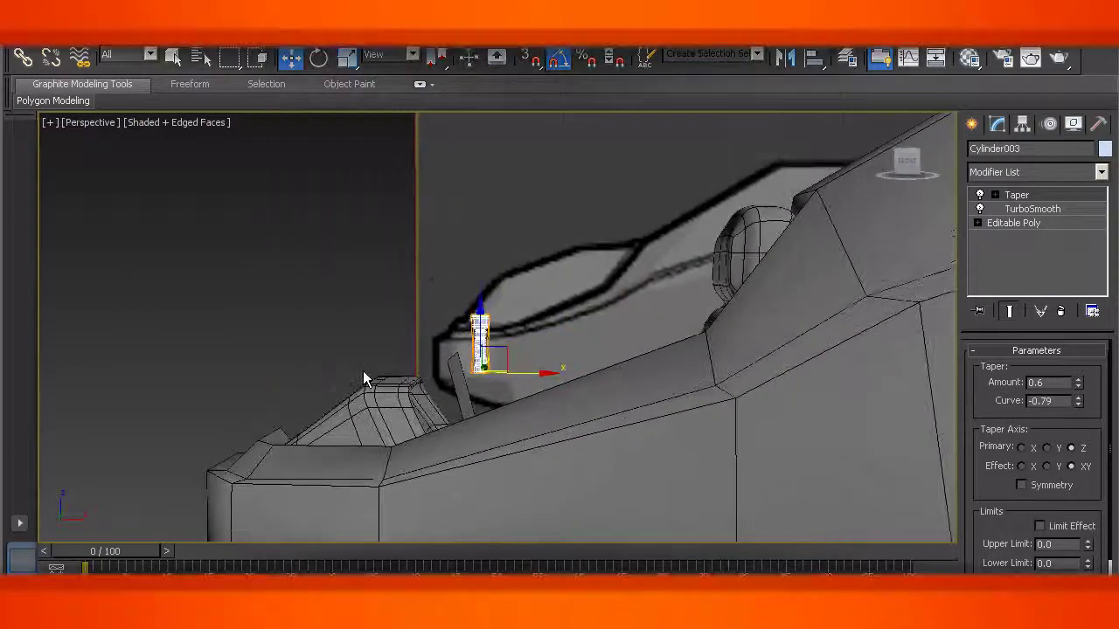